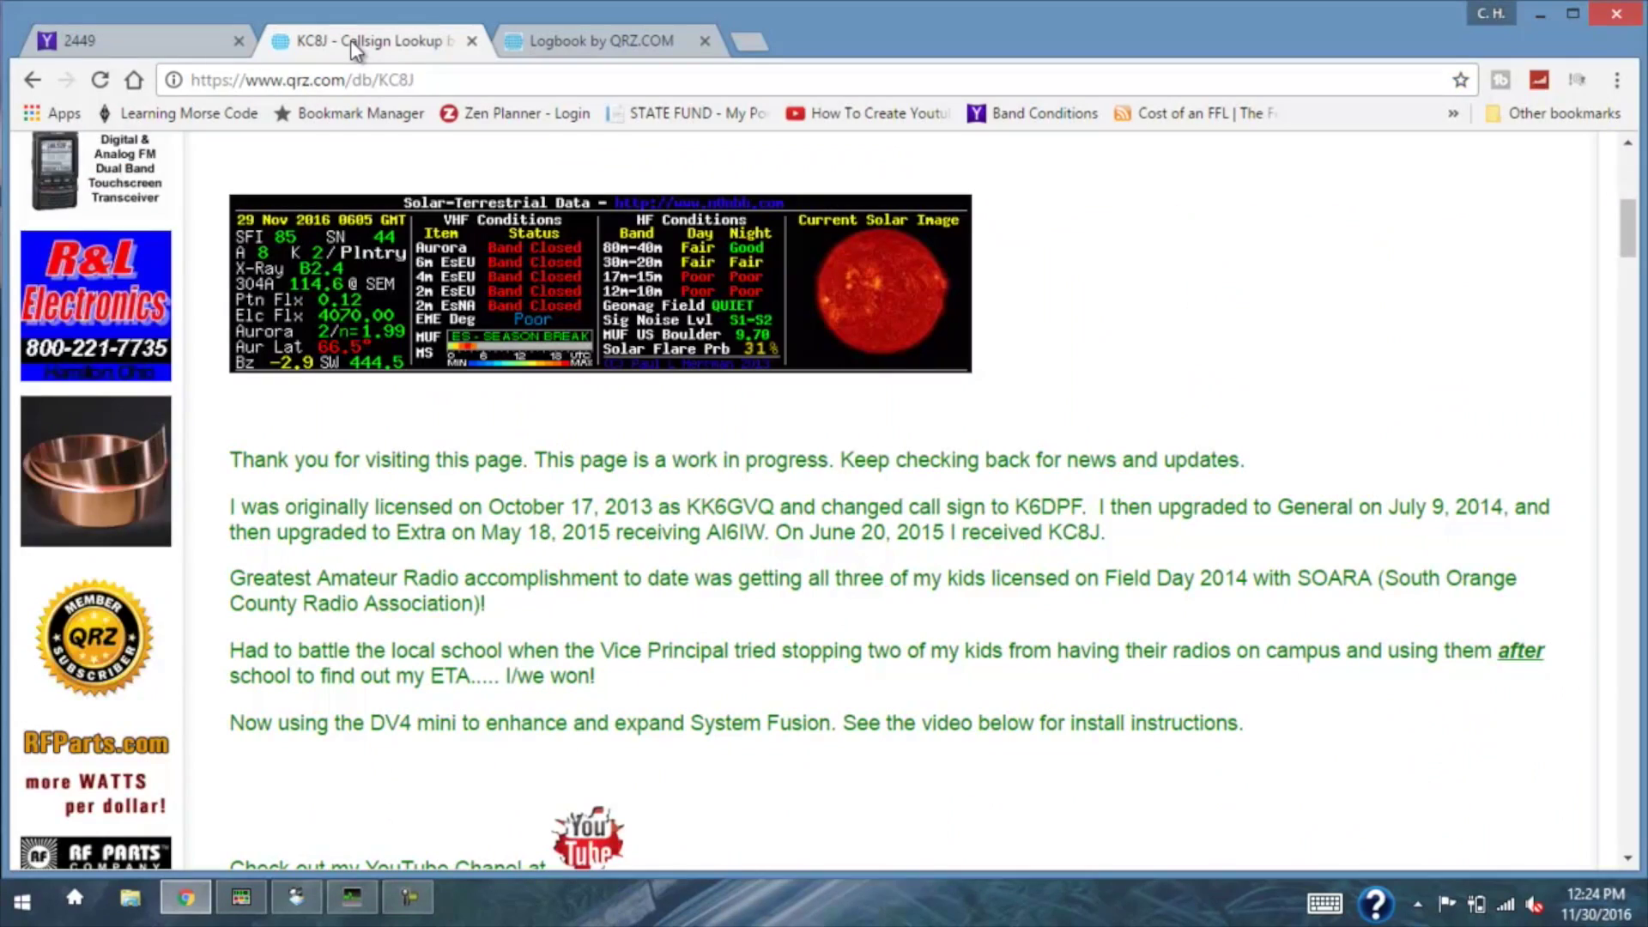
# - Review the HF band conditions page, the callsign page's solar-terrestrial data and the QRZ logbook
pyautogui.click(195, 48)
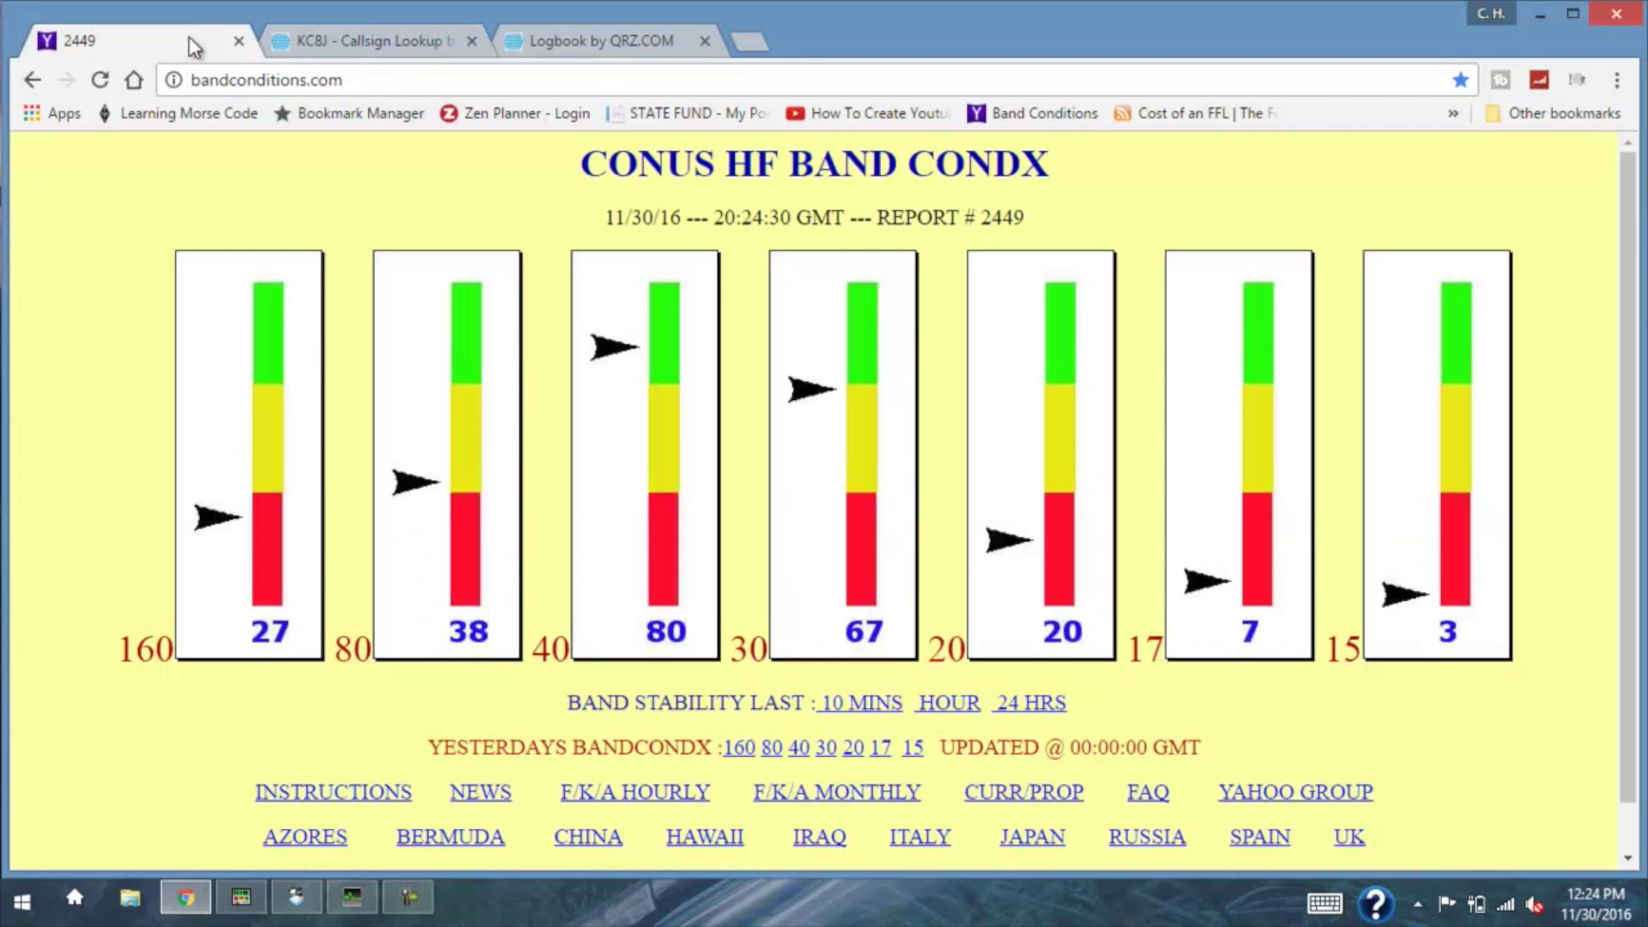
pyautogui.click(377, 39)
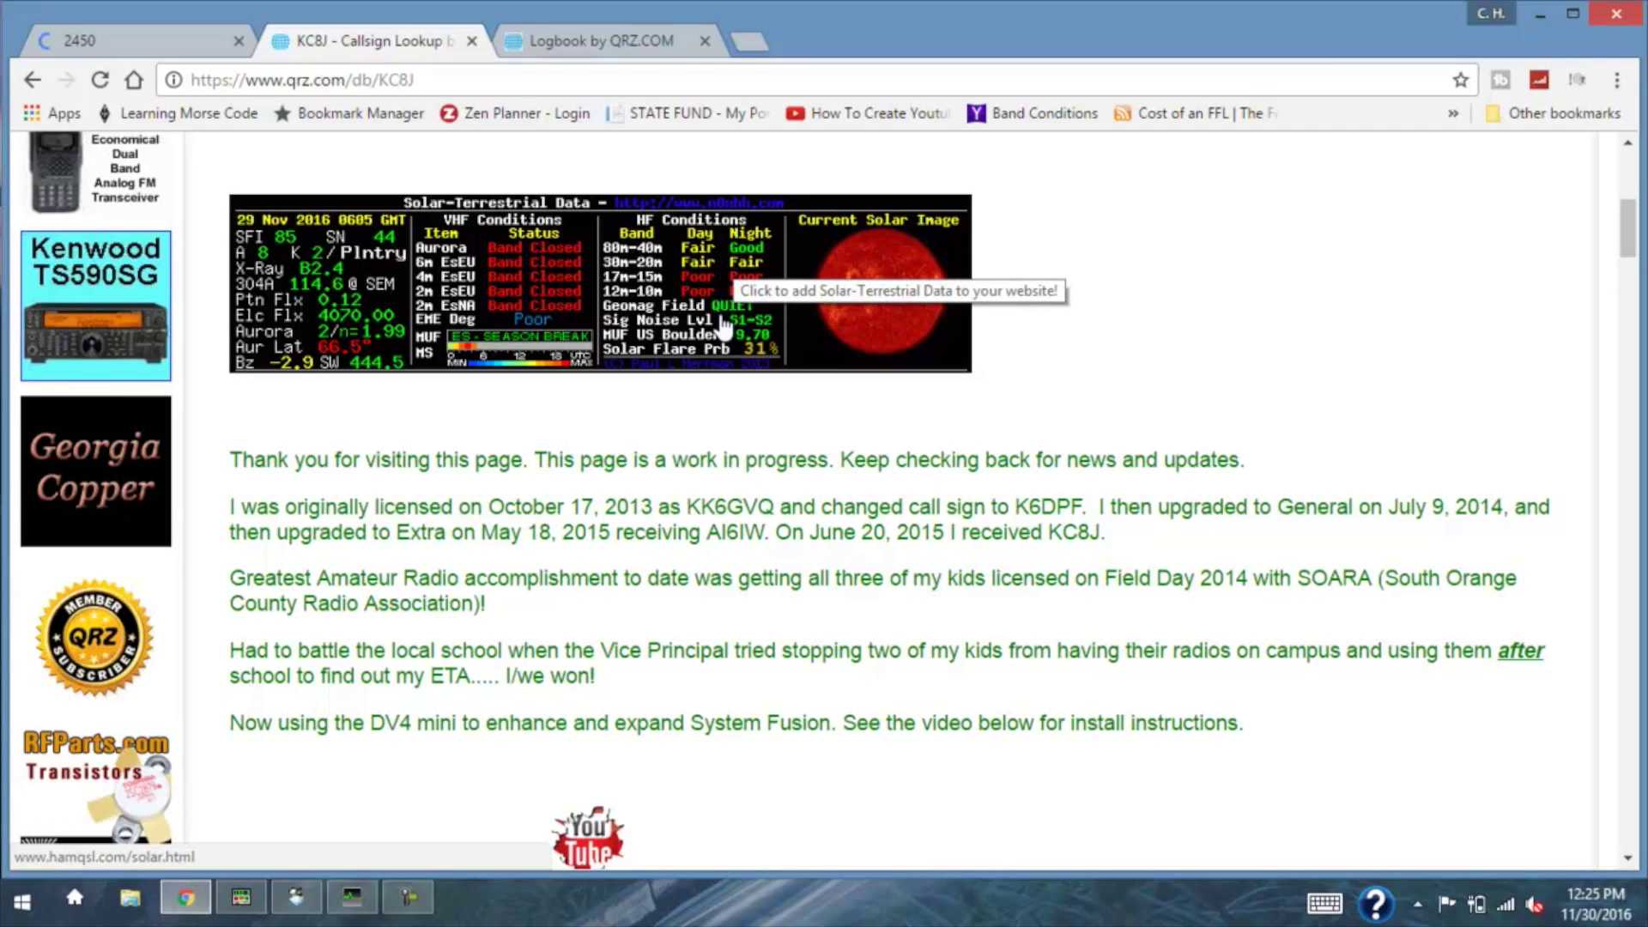
pyautogui.click(601, 41)
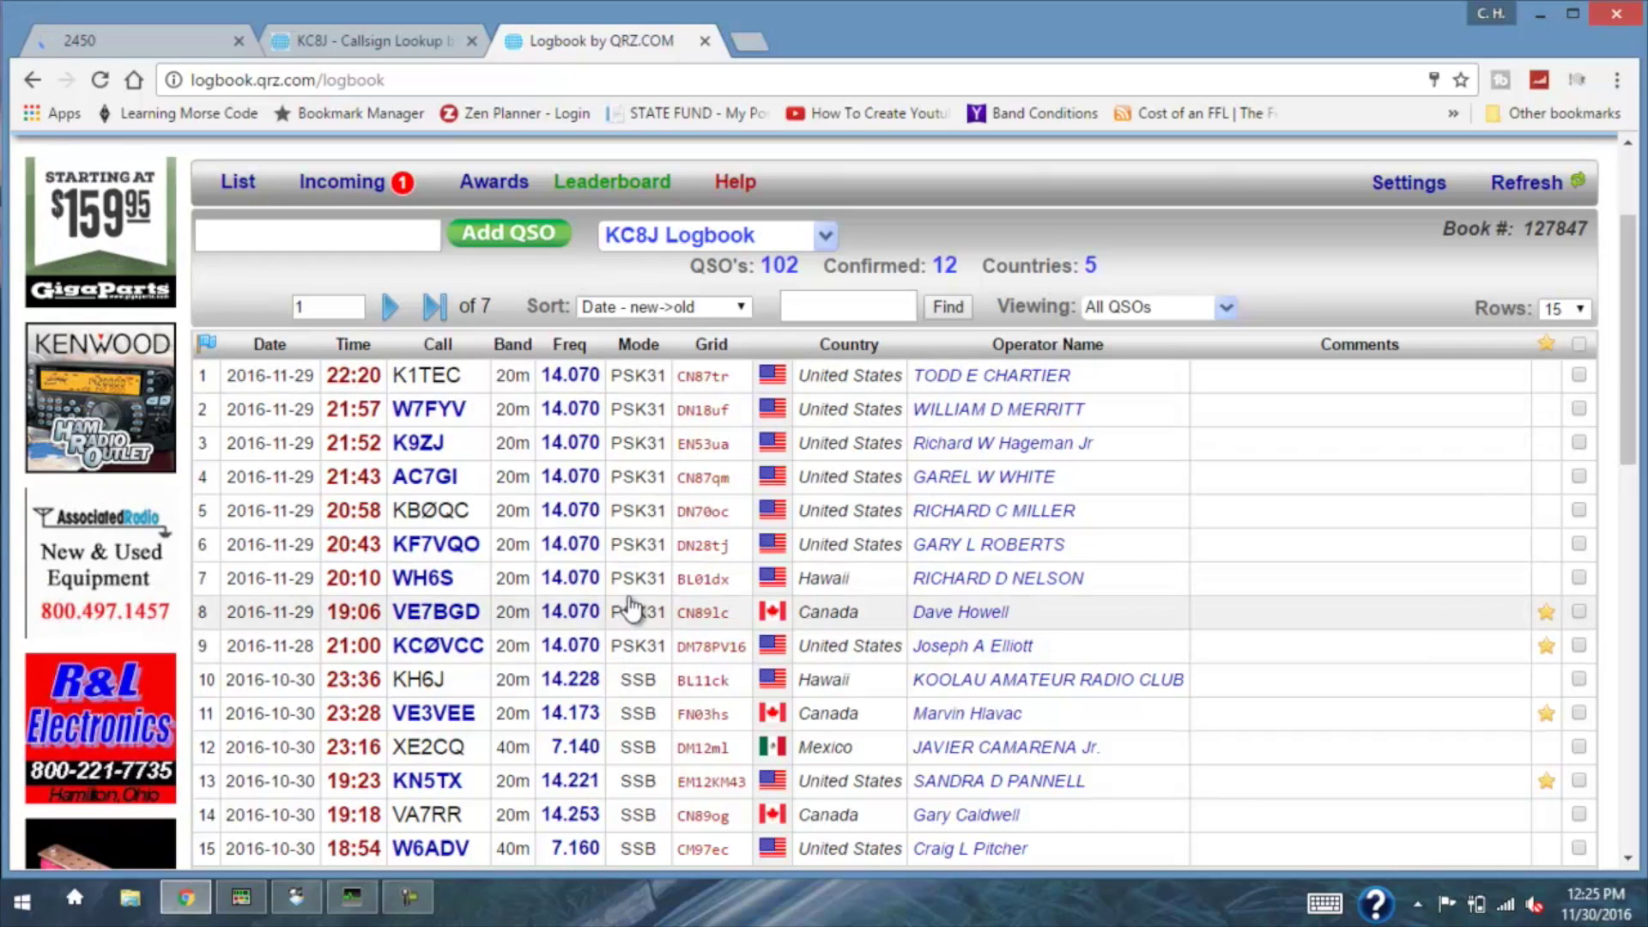
# - Switch to HRD Rig Control, look at HRD Logbook and bring up Digital Master 780
pyautogui.click(240, 897)
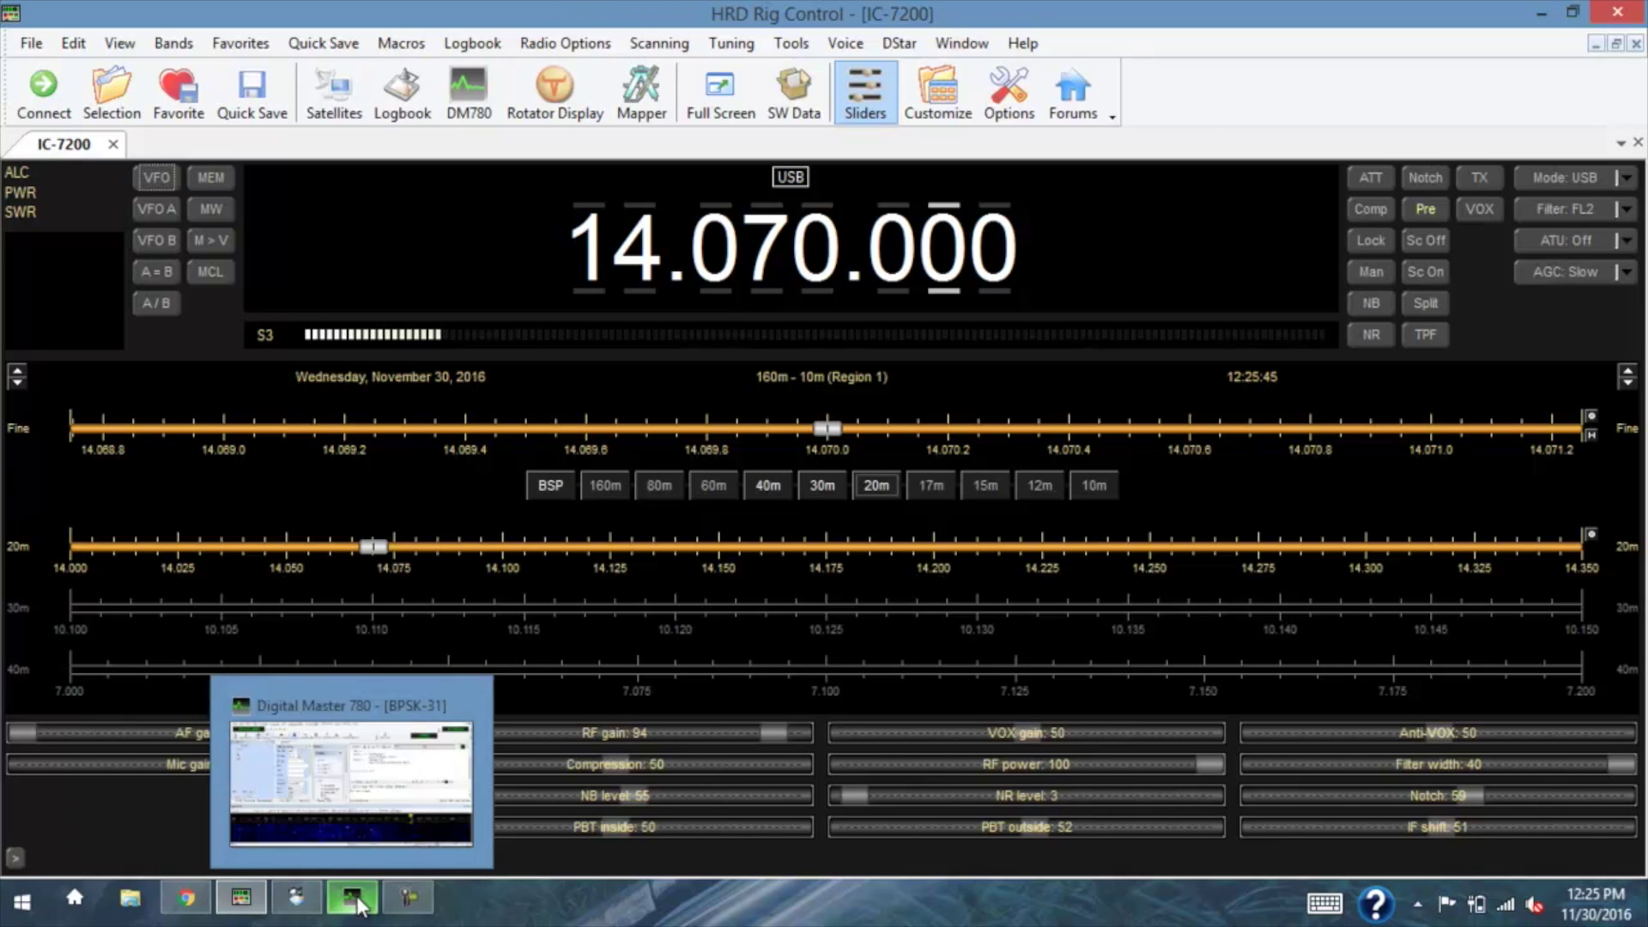
pyautogui.click(293, 895)
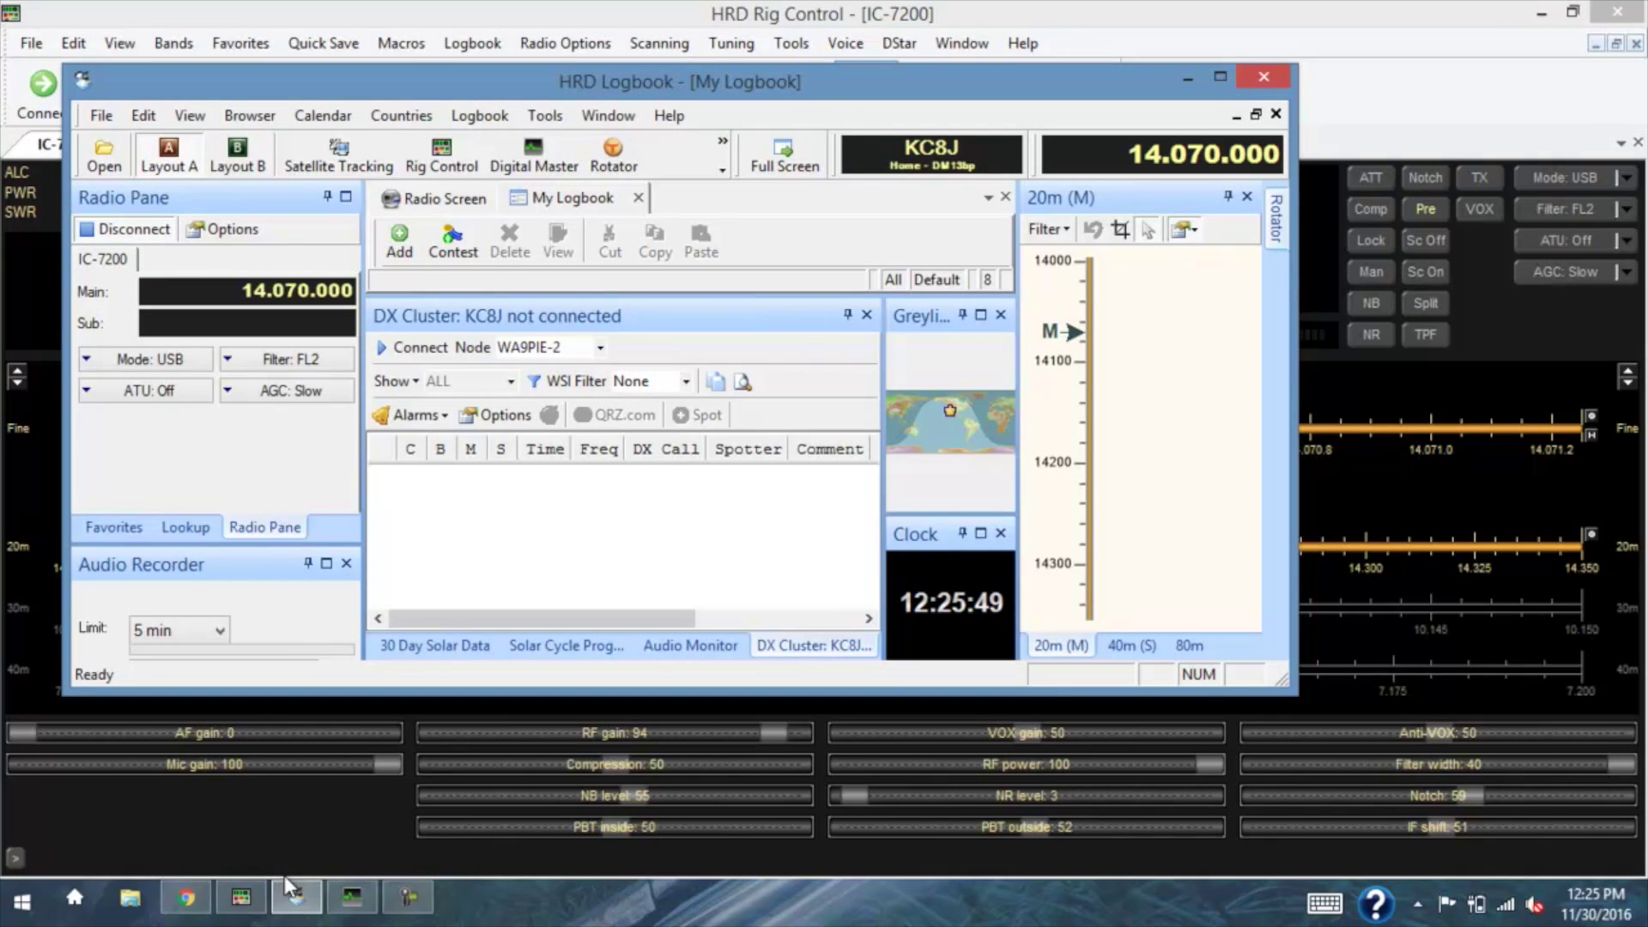
pyautogui.click(348, 908)
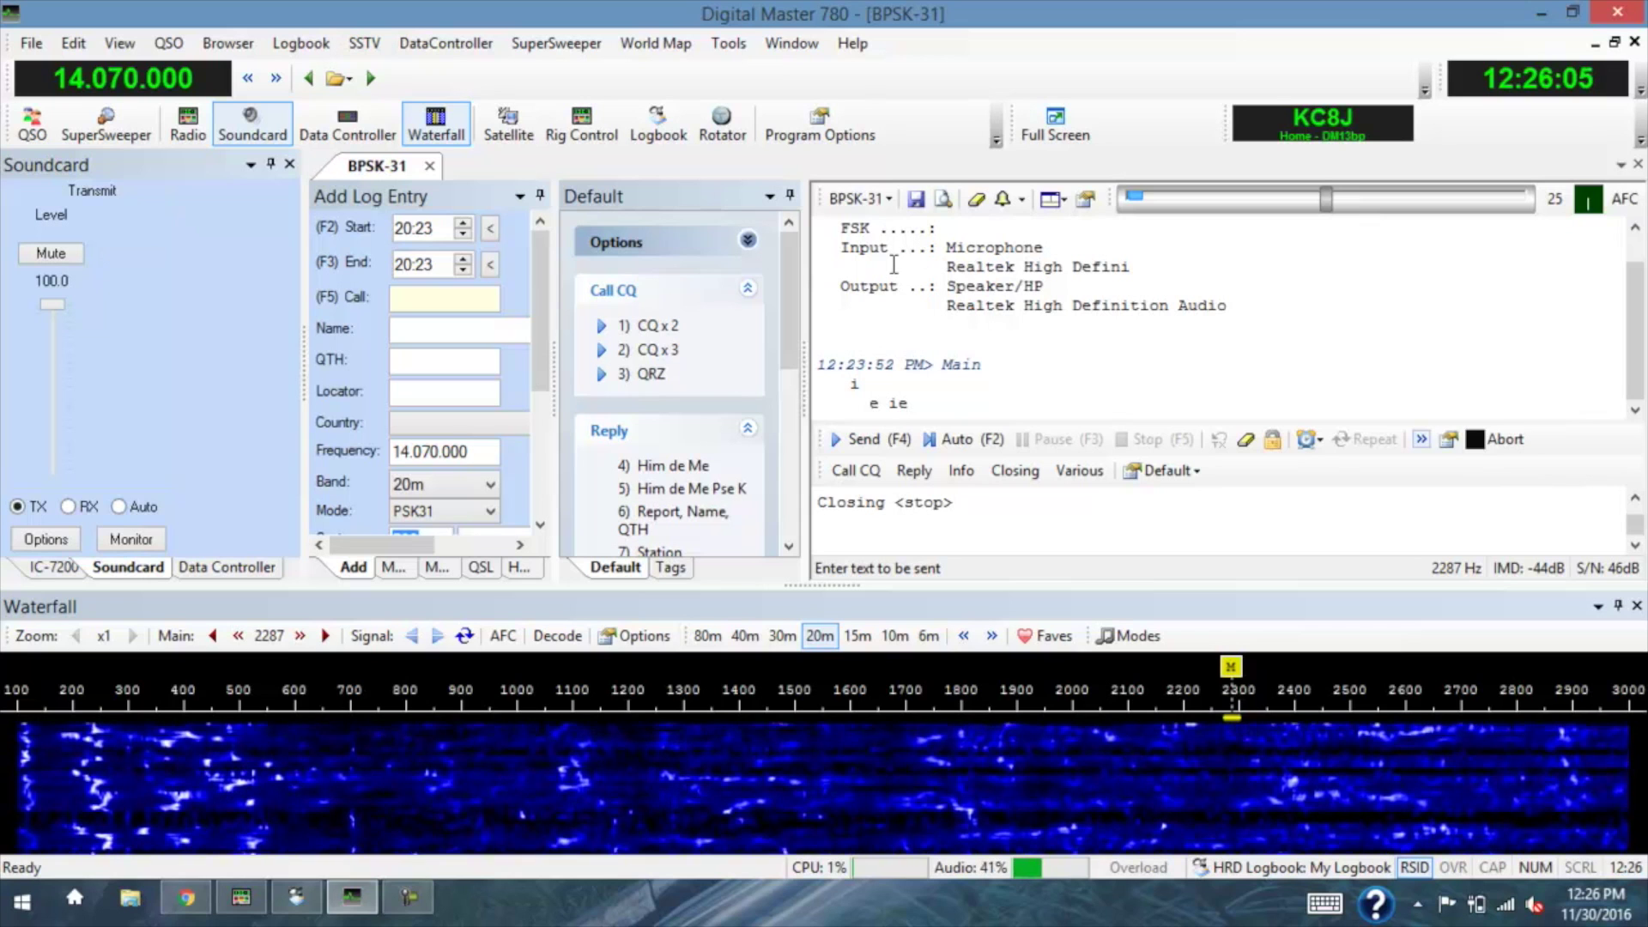
# - Examine the digital modes available for operation, including the PSK, Contestia, Hell, MT63, RTTYM and Throb variants
pyautogui.click(891, 200)
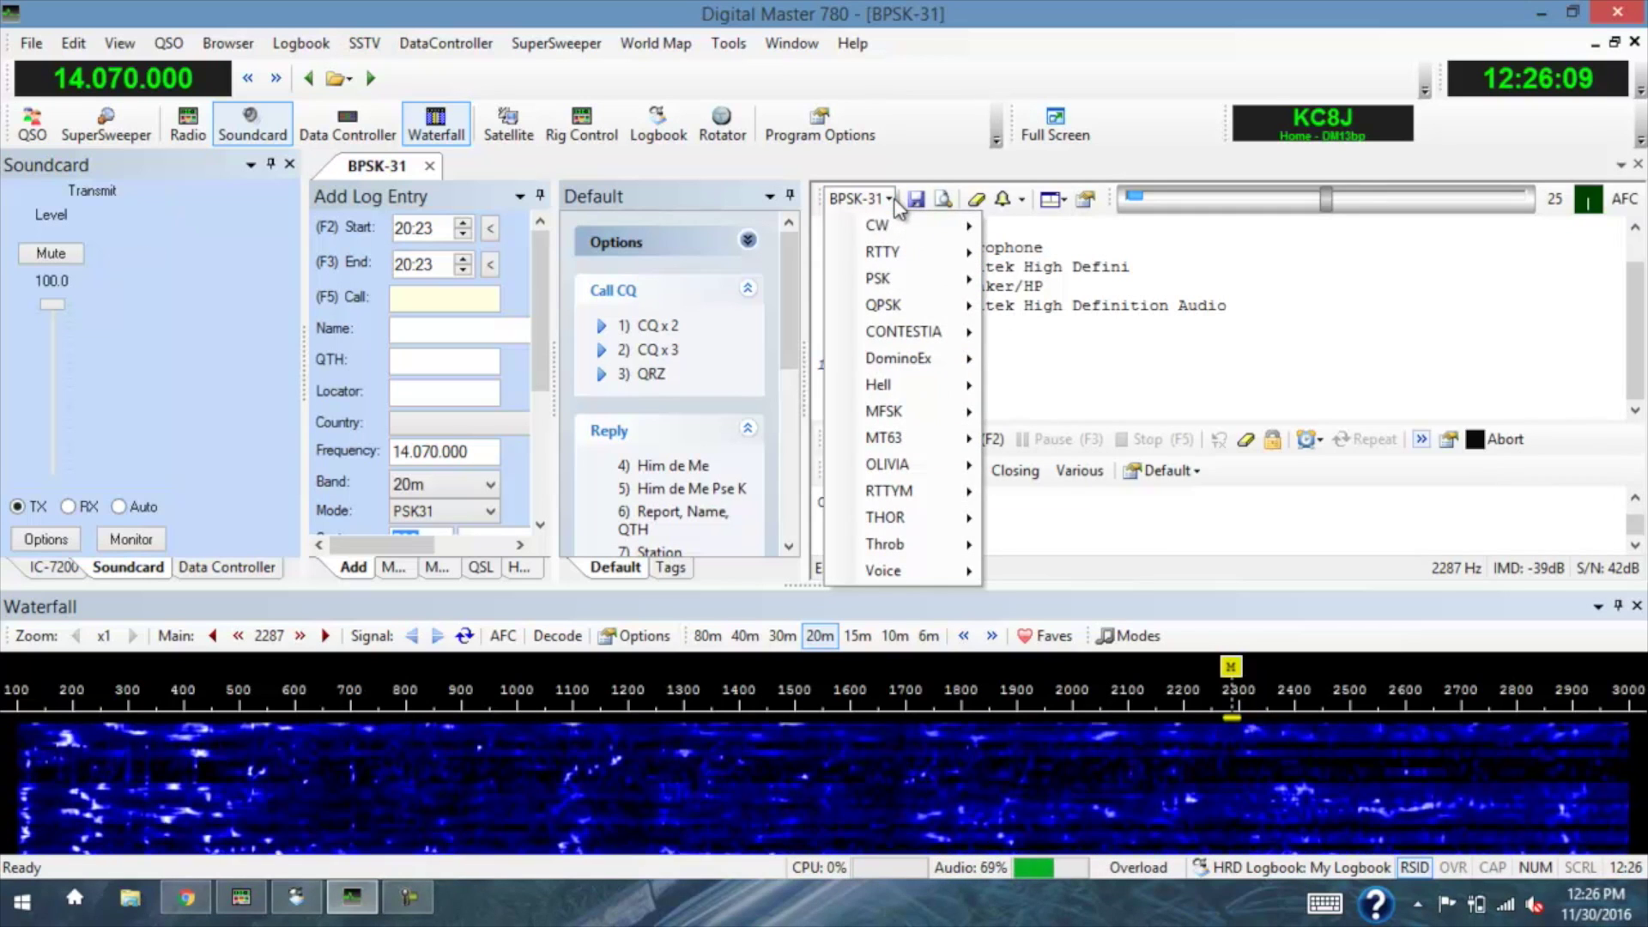
pyautogui.moveTo(933, 277)
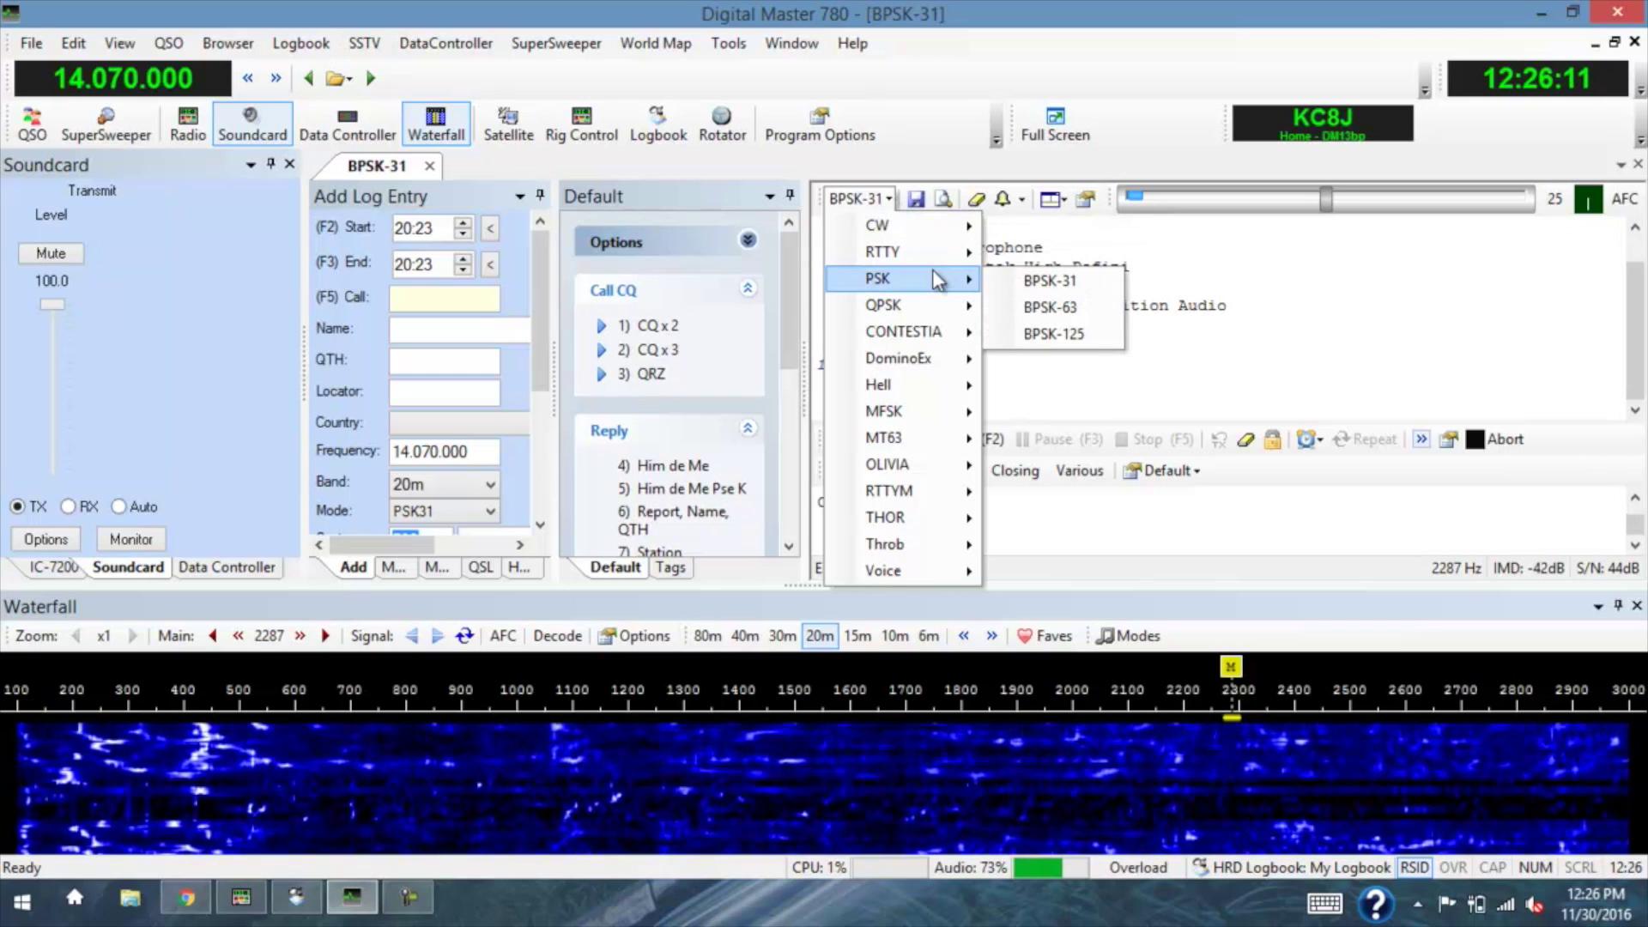
pyautogui.moveTo(914, 309)
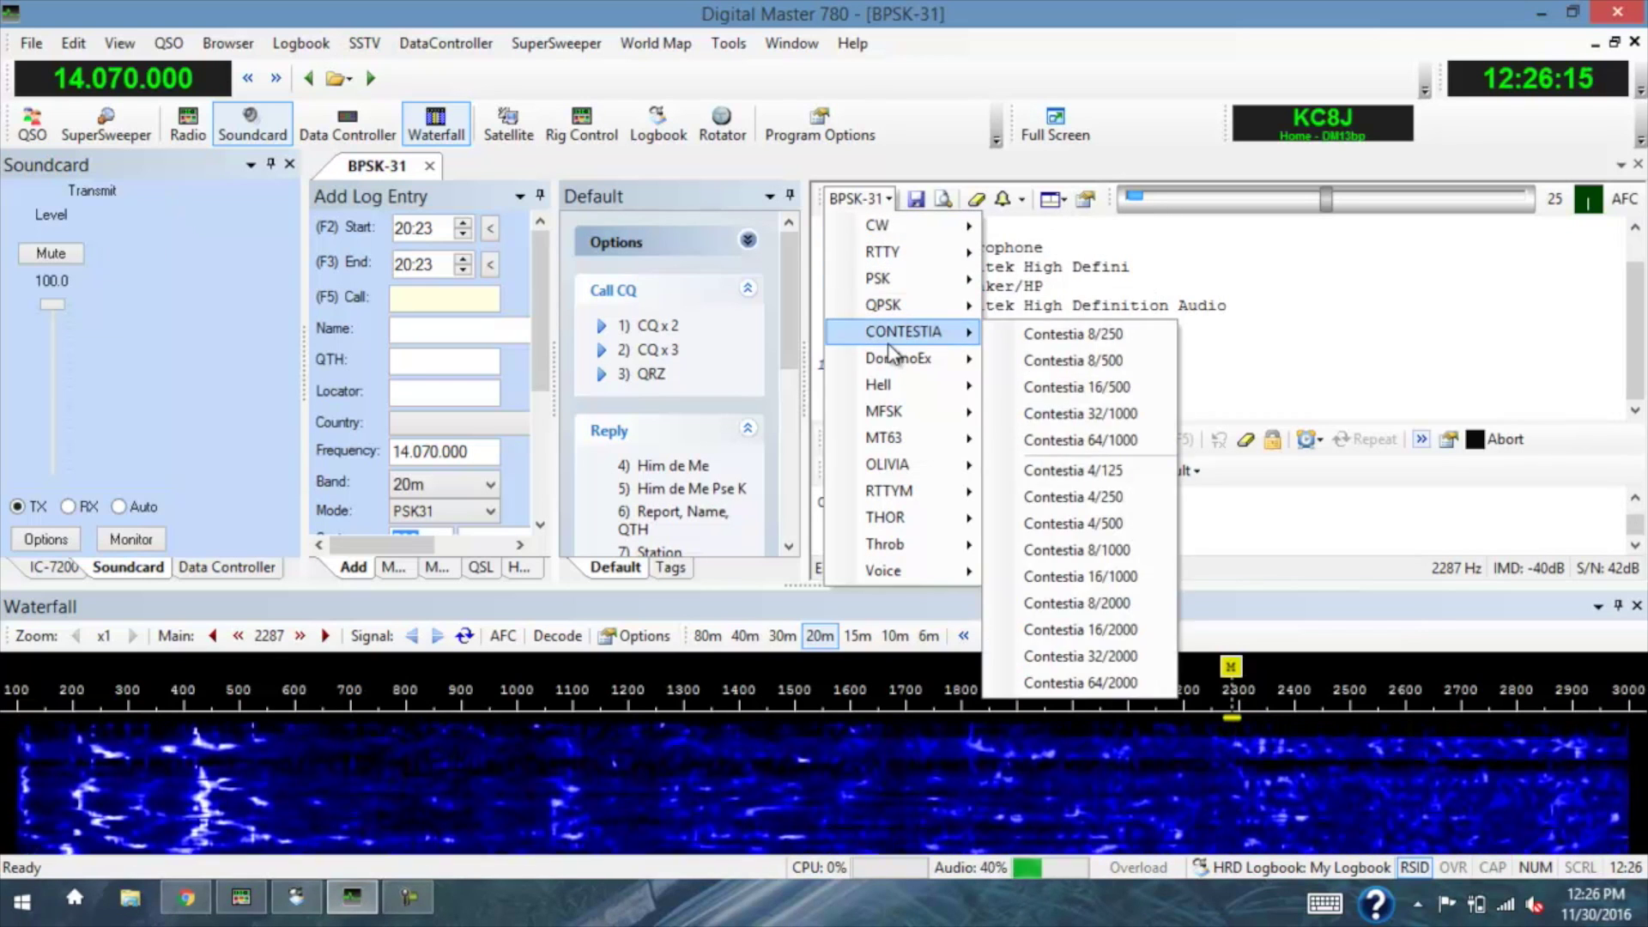
pyautogui.moveTo(906, 393)
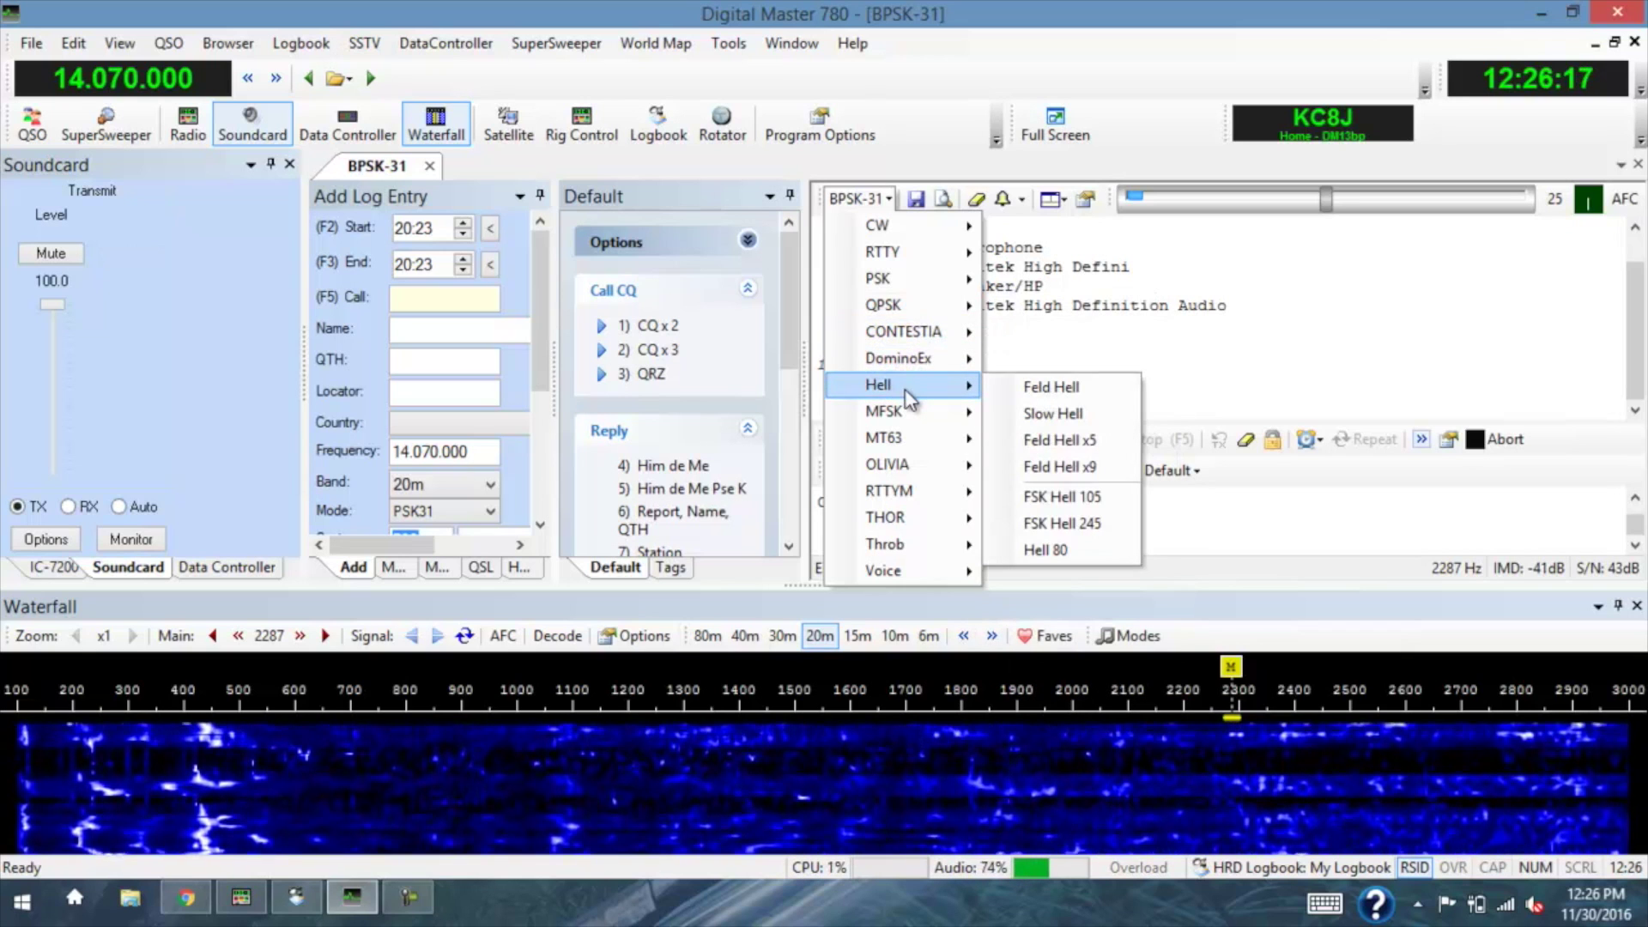
pyautogui.moveTo(909, 425)
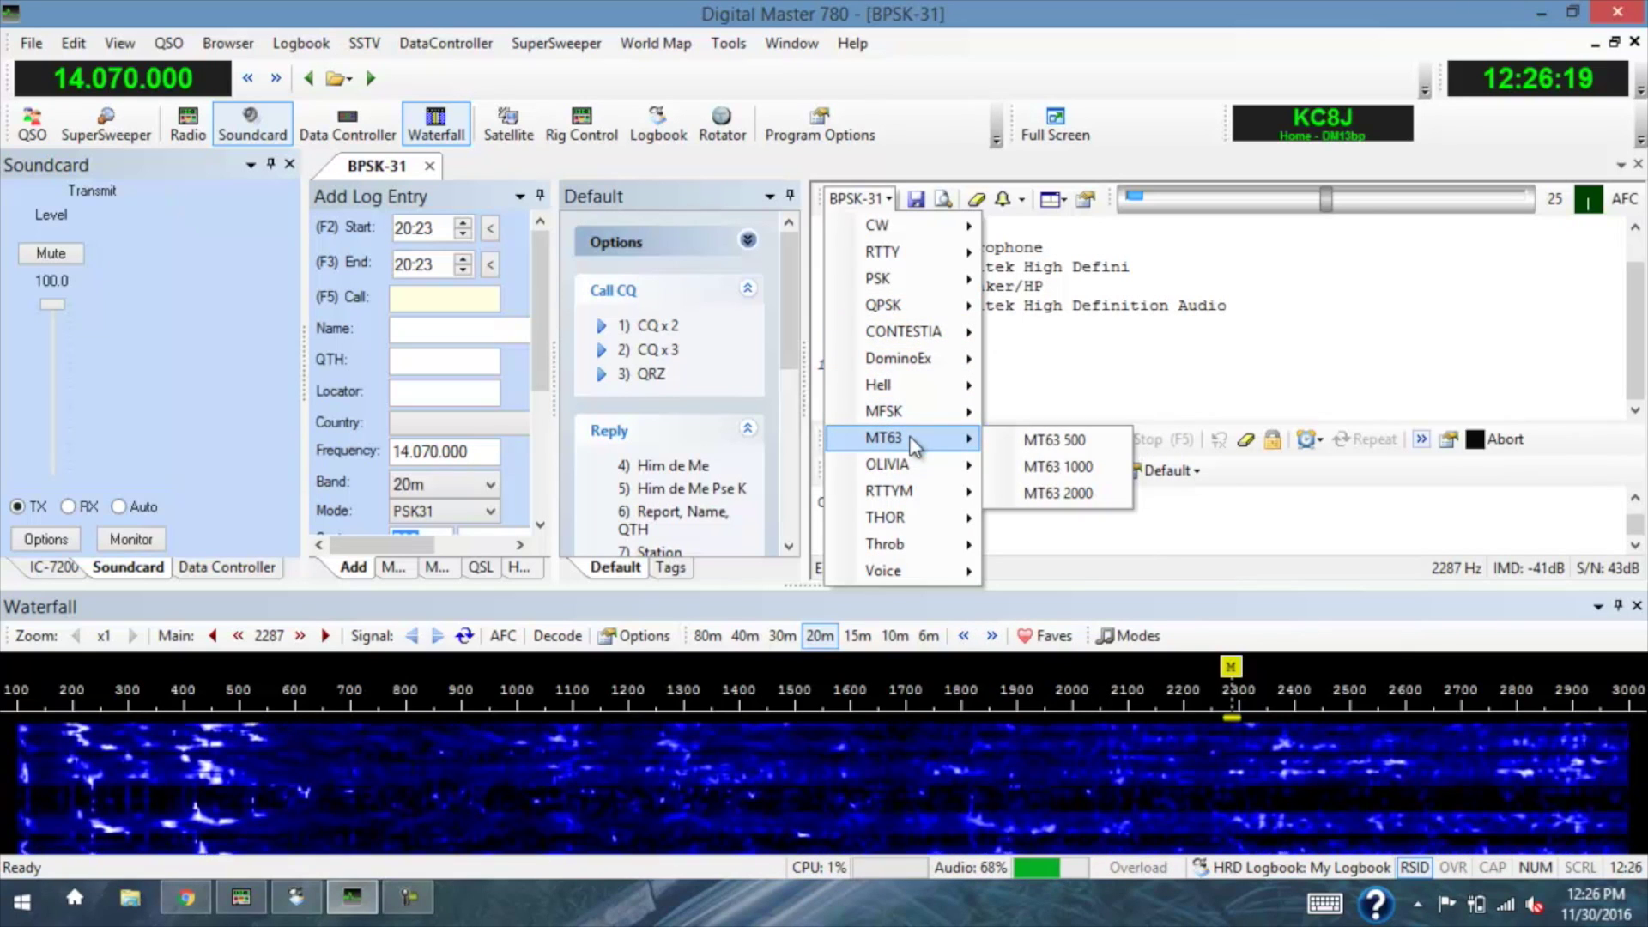
pyautogui.moveTo(915, 460)
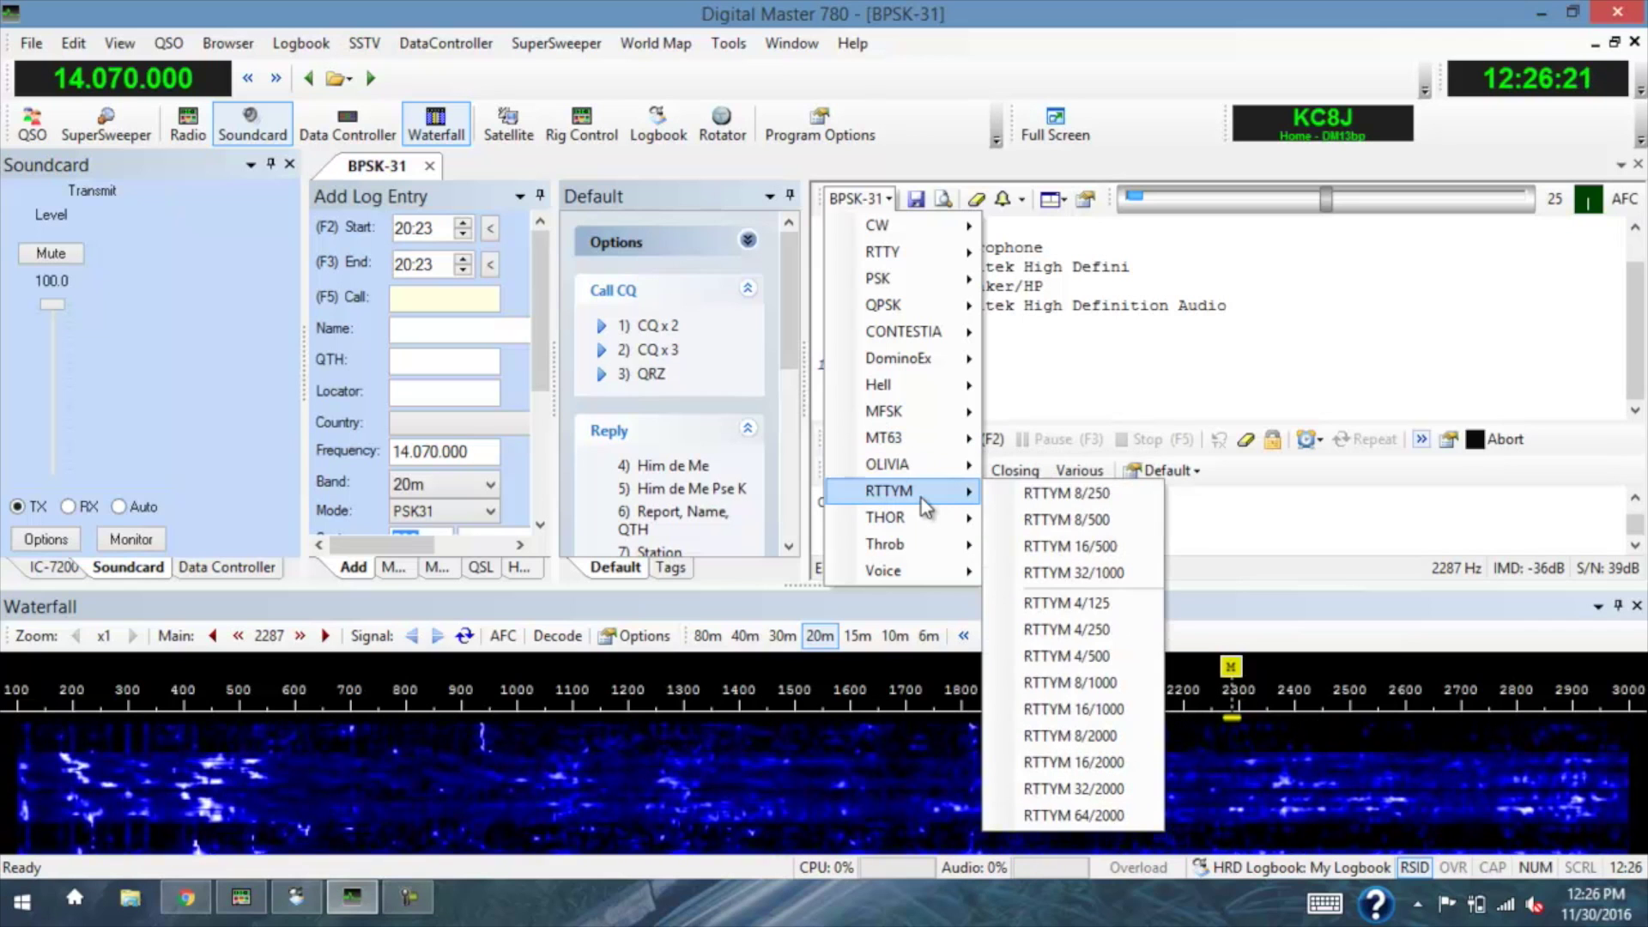
pyautogui.moveTo(920, 521)
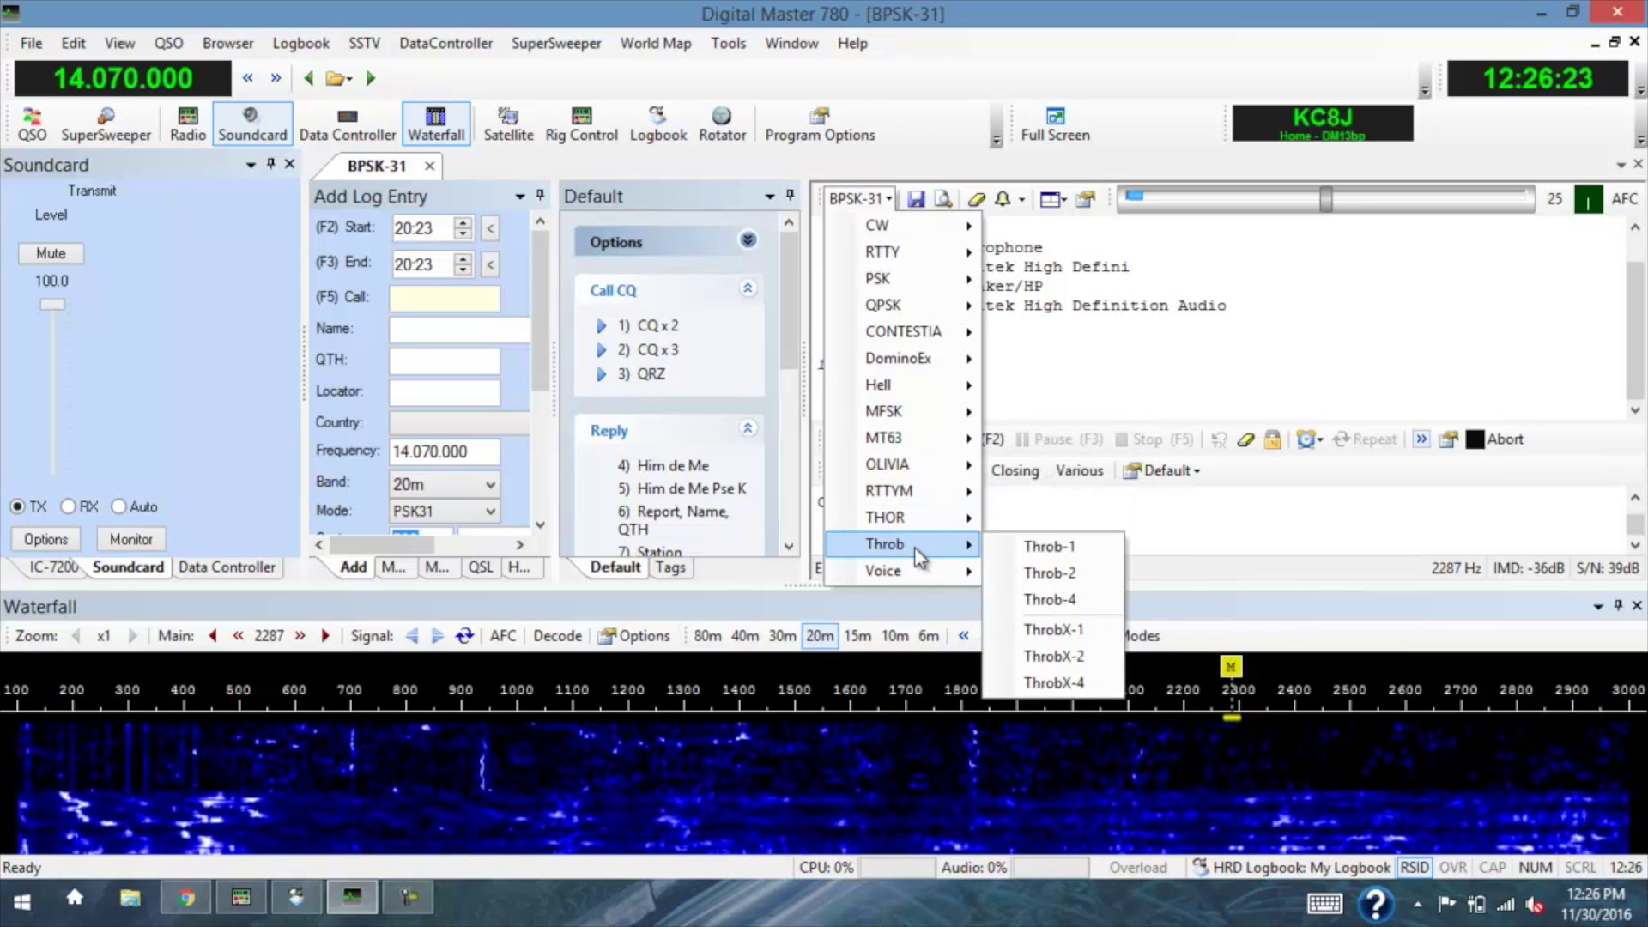
pyautogui.moveTo(909, 571)
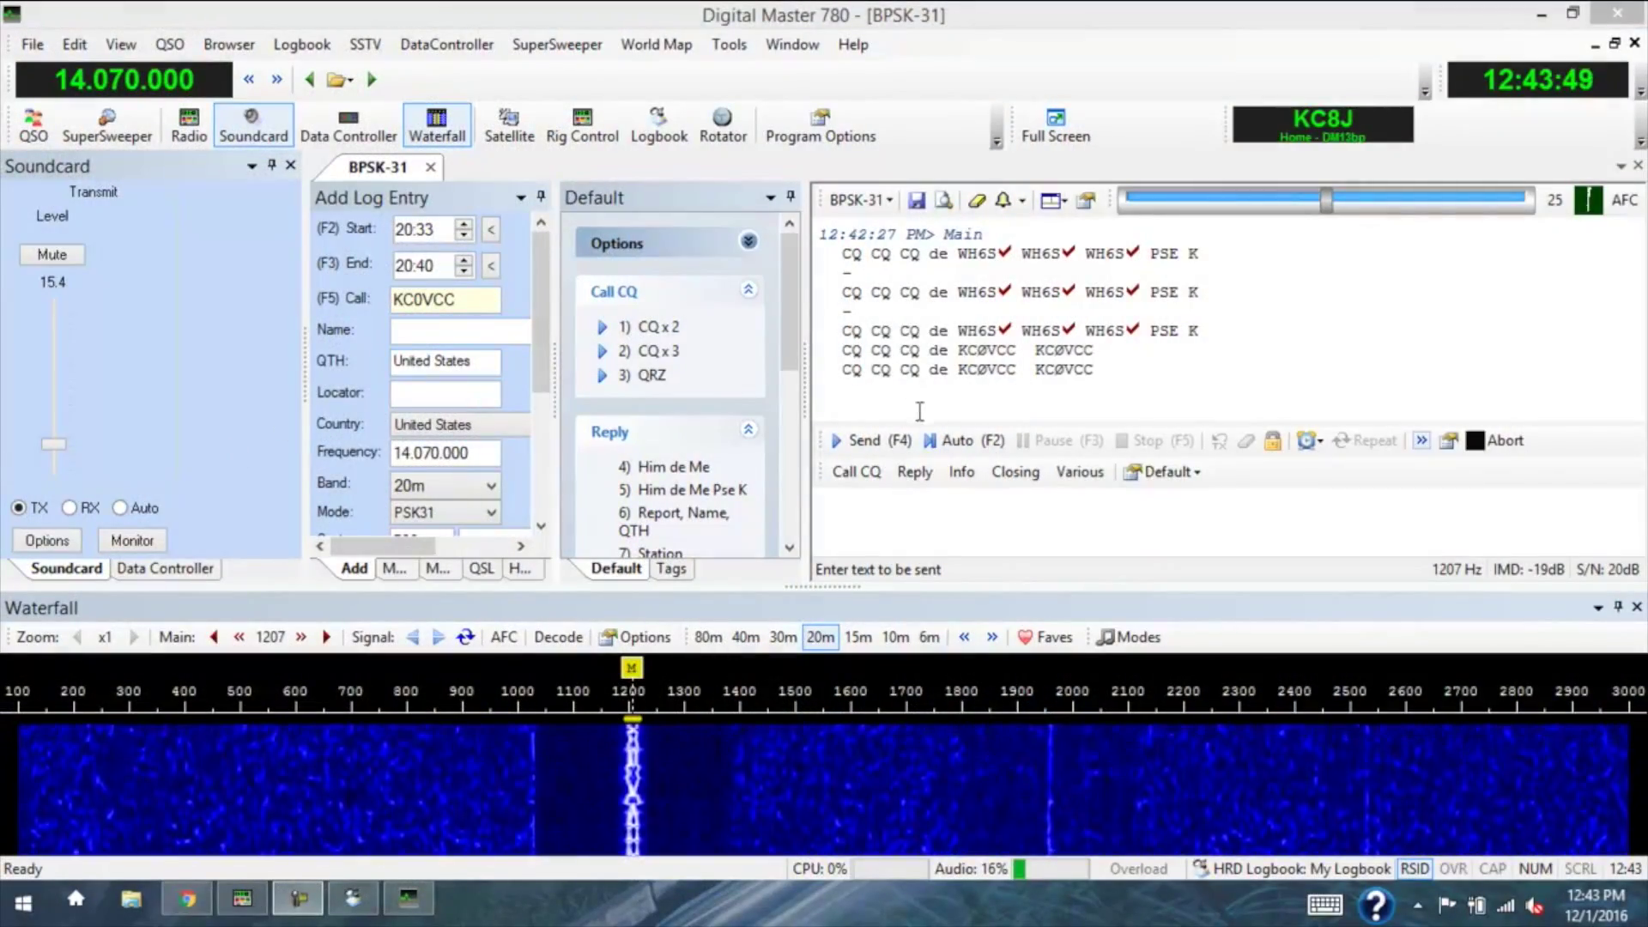
# - Enter the calling station's callsign from the received CQ into the log entry and answer with the Him de Me Pse K reply
pyautogui.write('CQ CQ CQ de KCØVC')
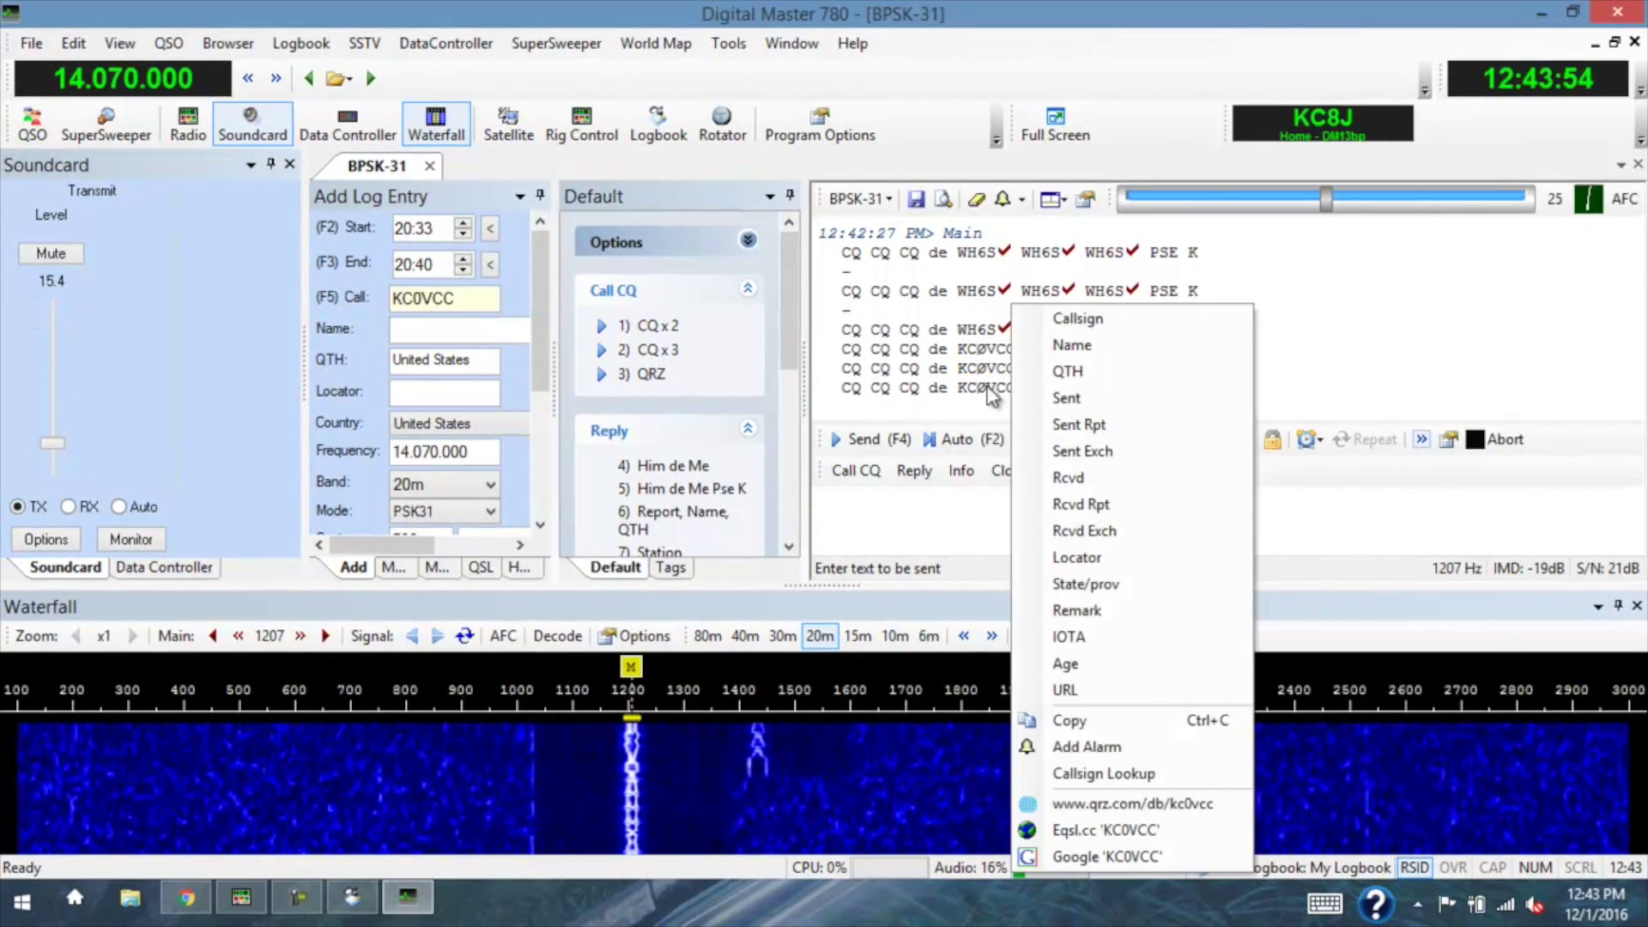
pyautogui.rightClick(1006, 388)
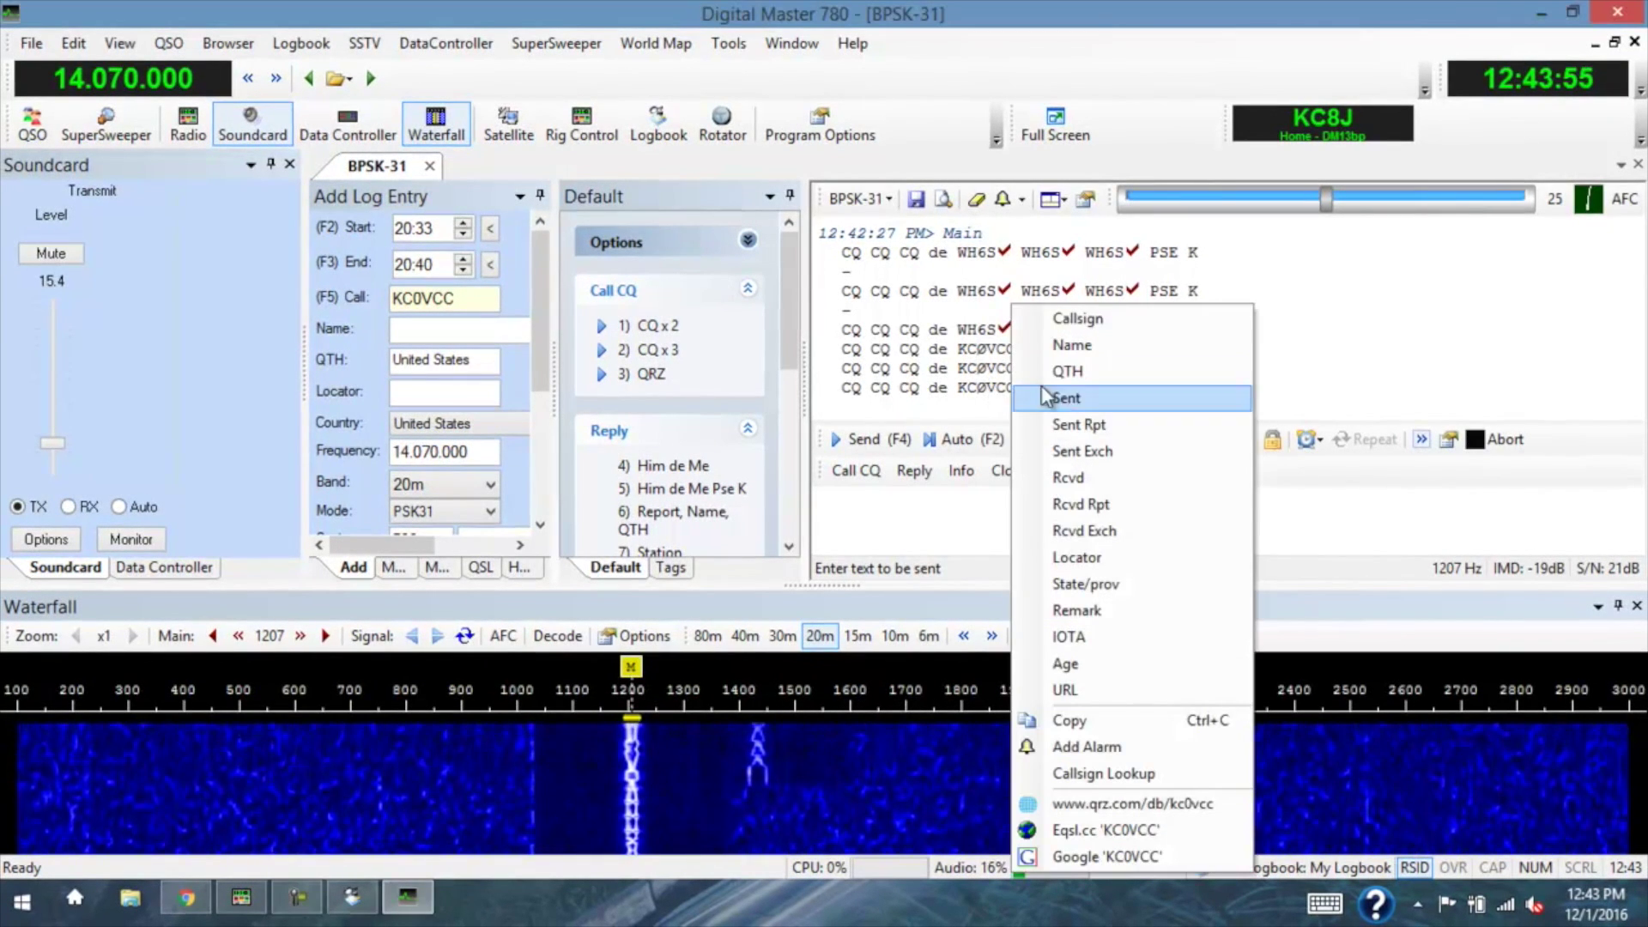
pyautogui.click(1064, 319)
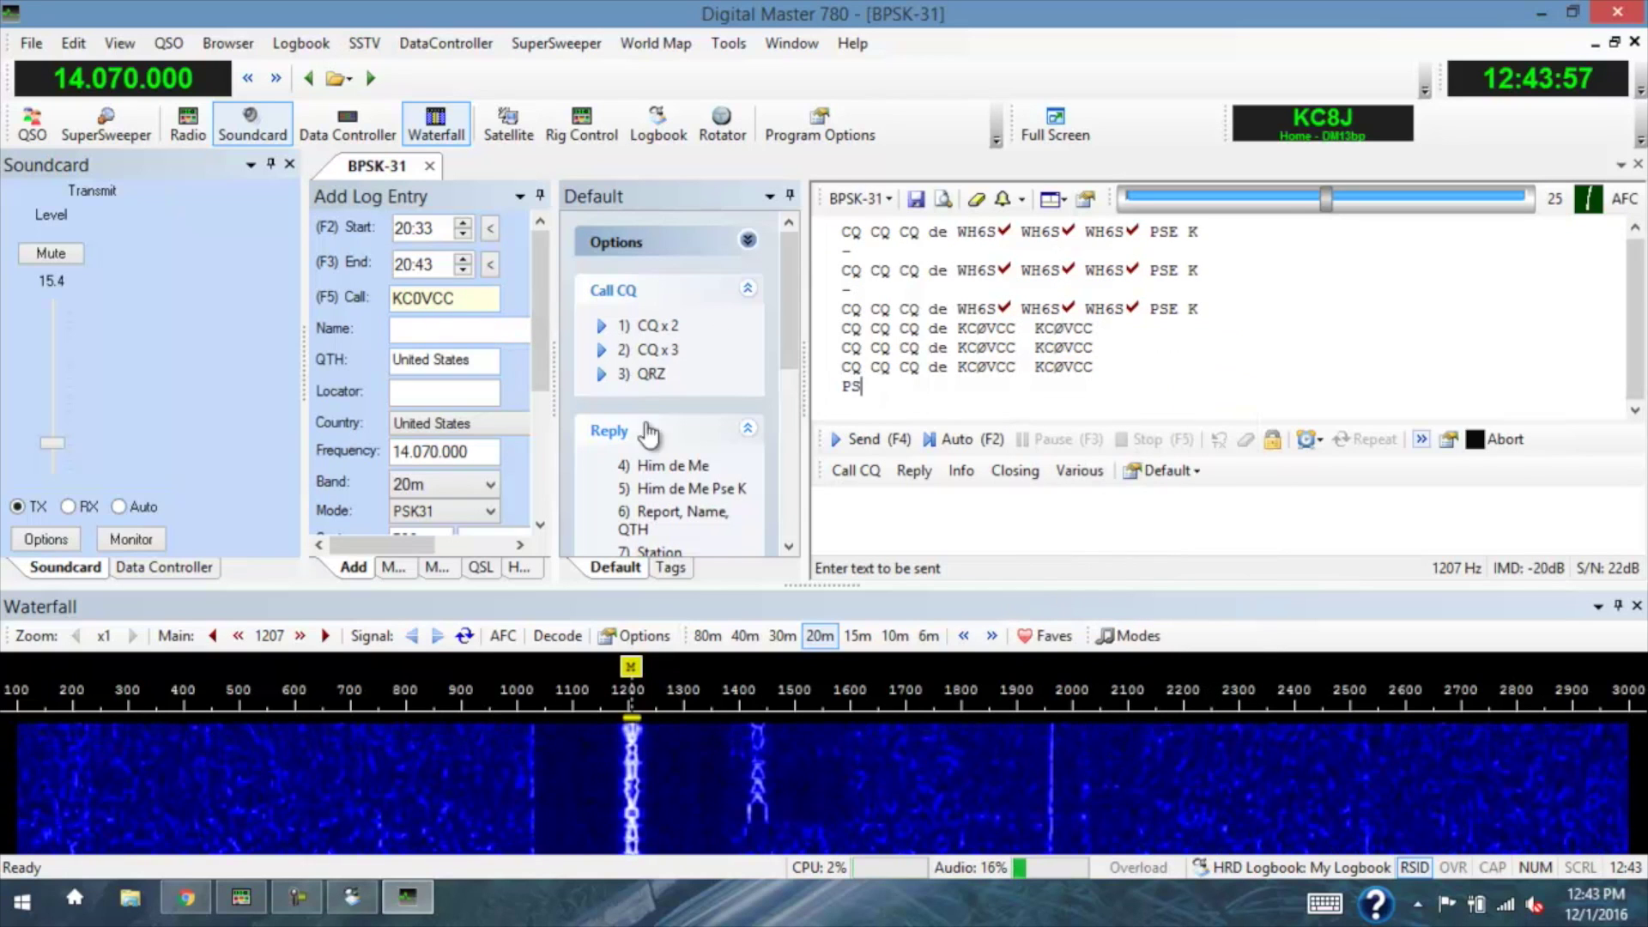
pyautogui.click(913, 471)
pyautogui.click(944, 515)
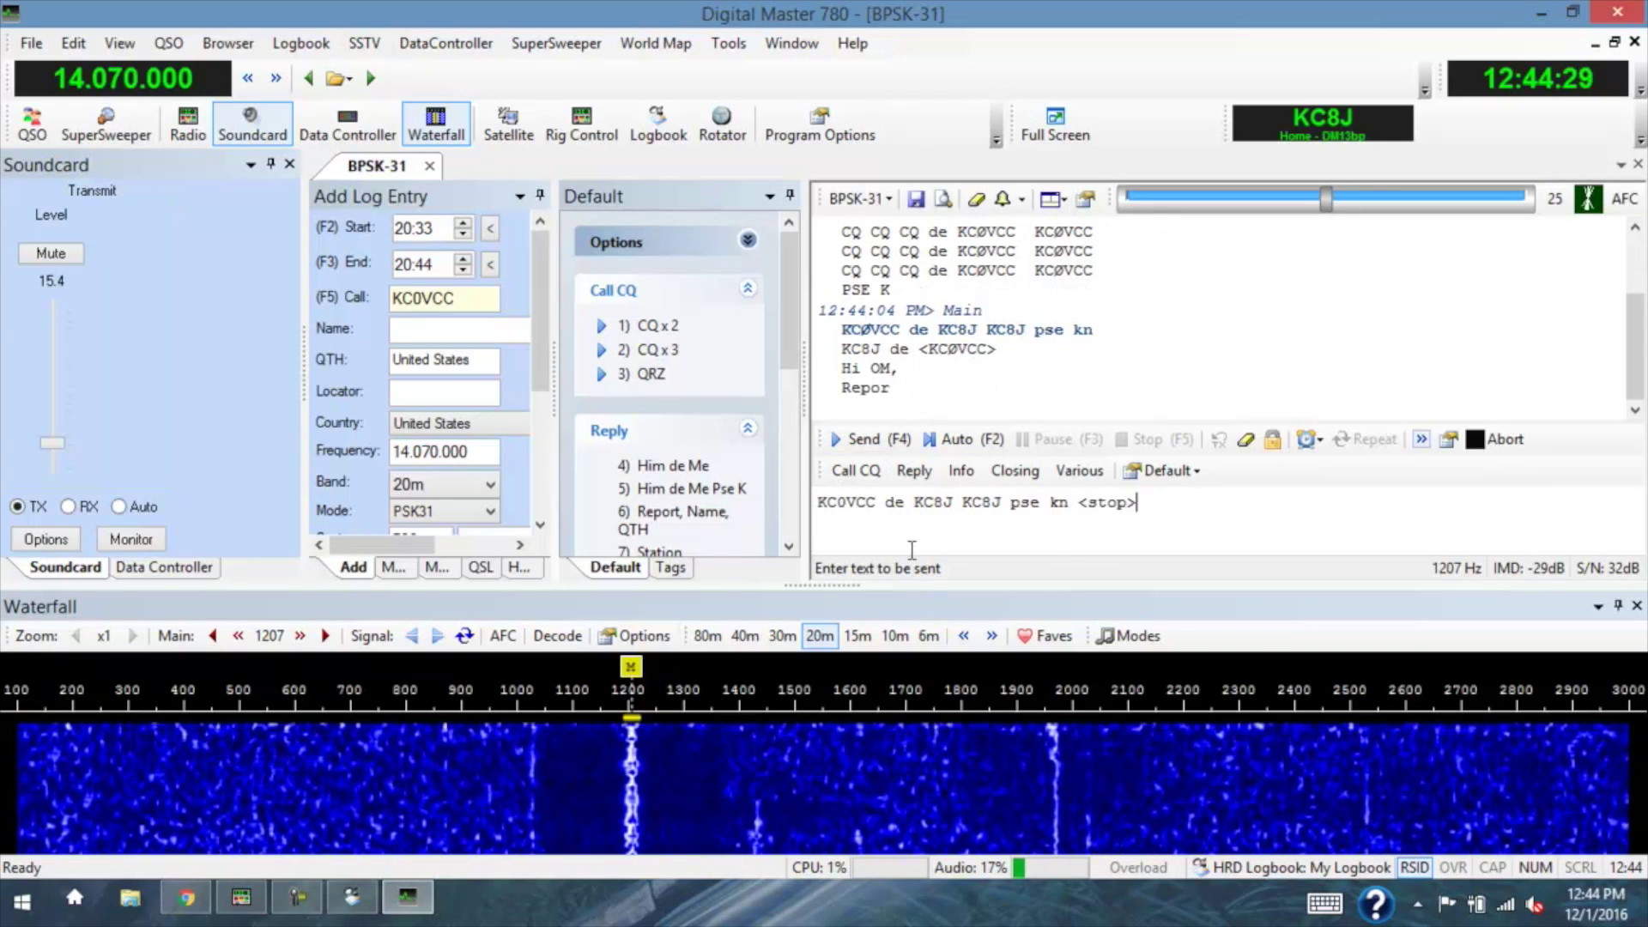
# - Prepare the Report, Name, QTH reply as the outgoing message and check its text
pyautogui.click(682, 511)
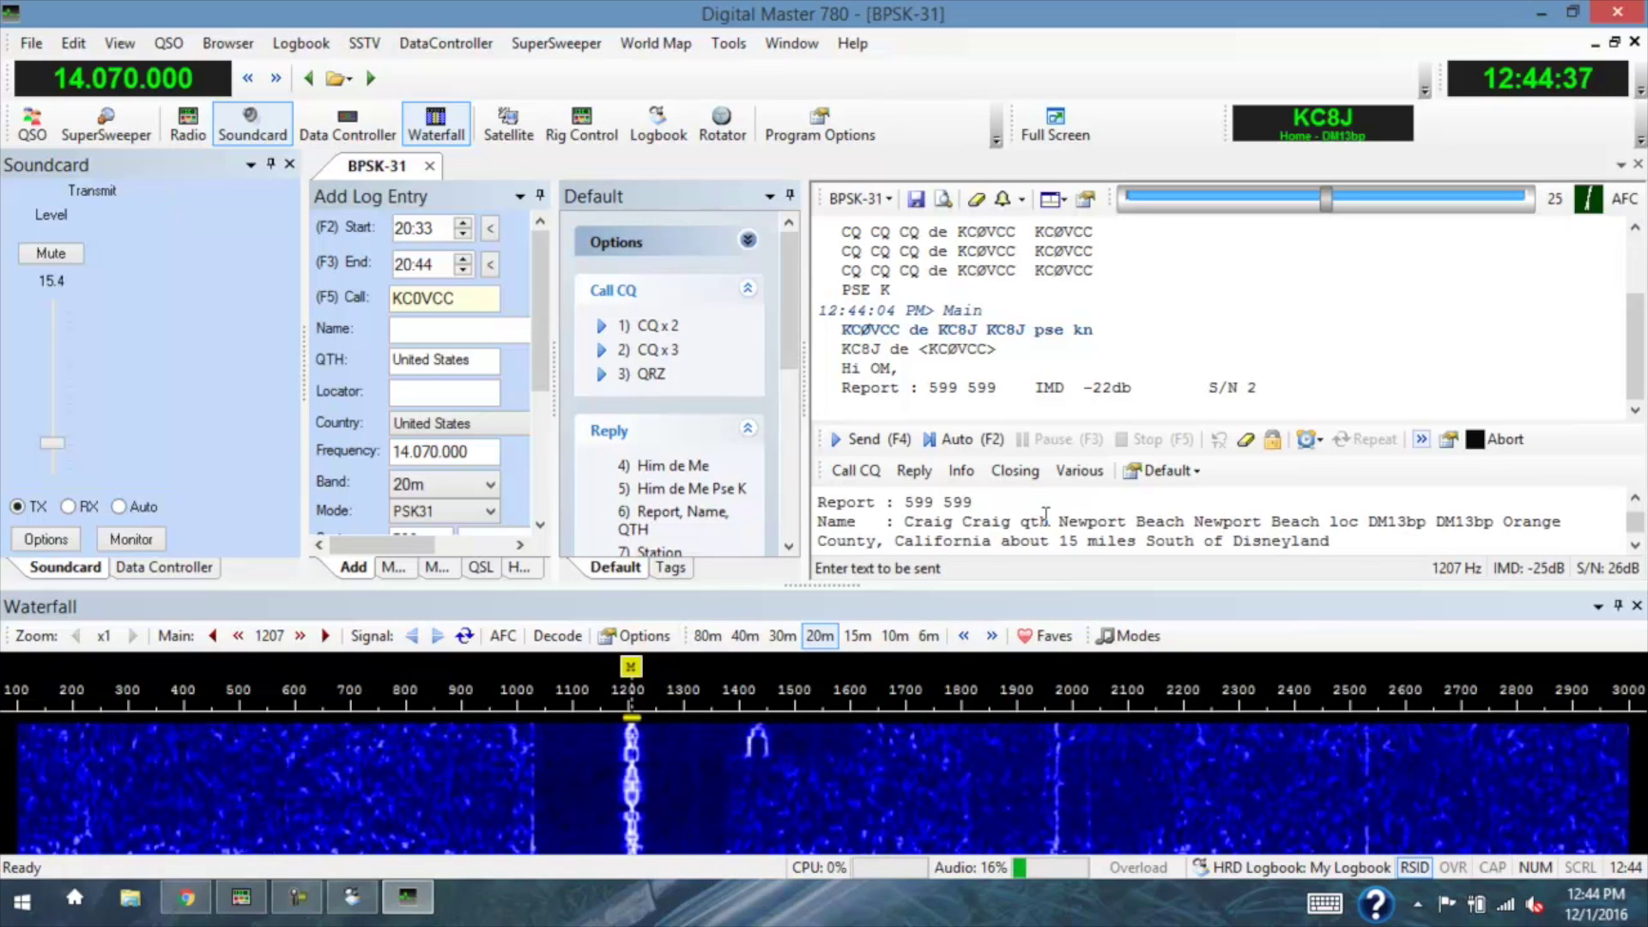
pyautogui.scroll(2, 1048, 529)
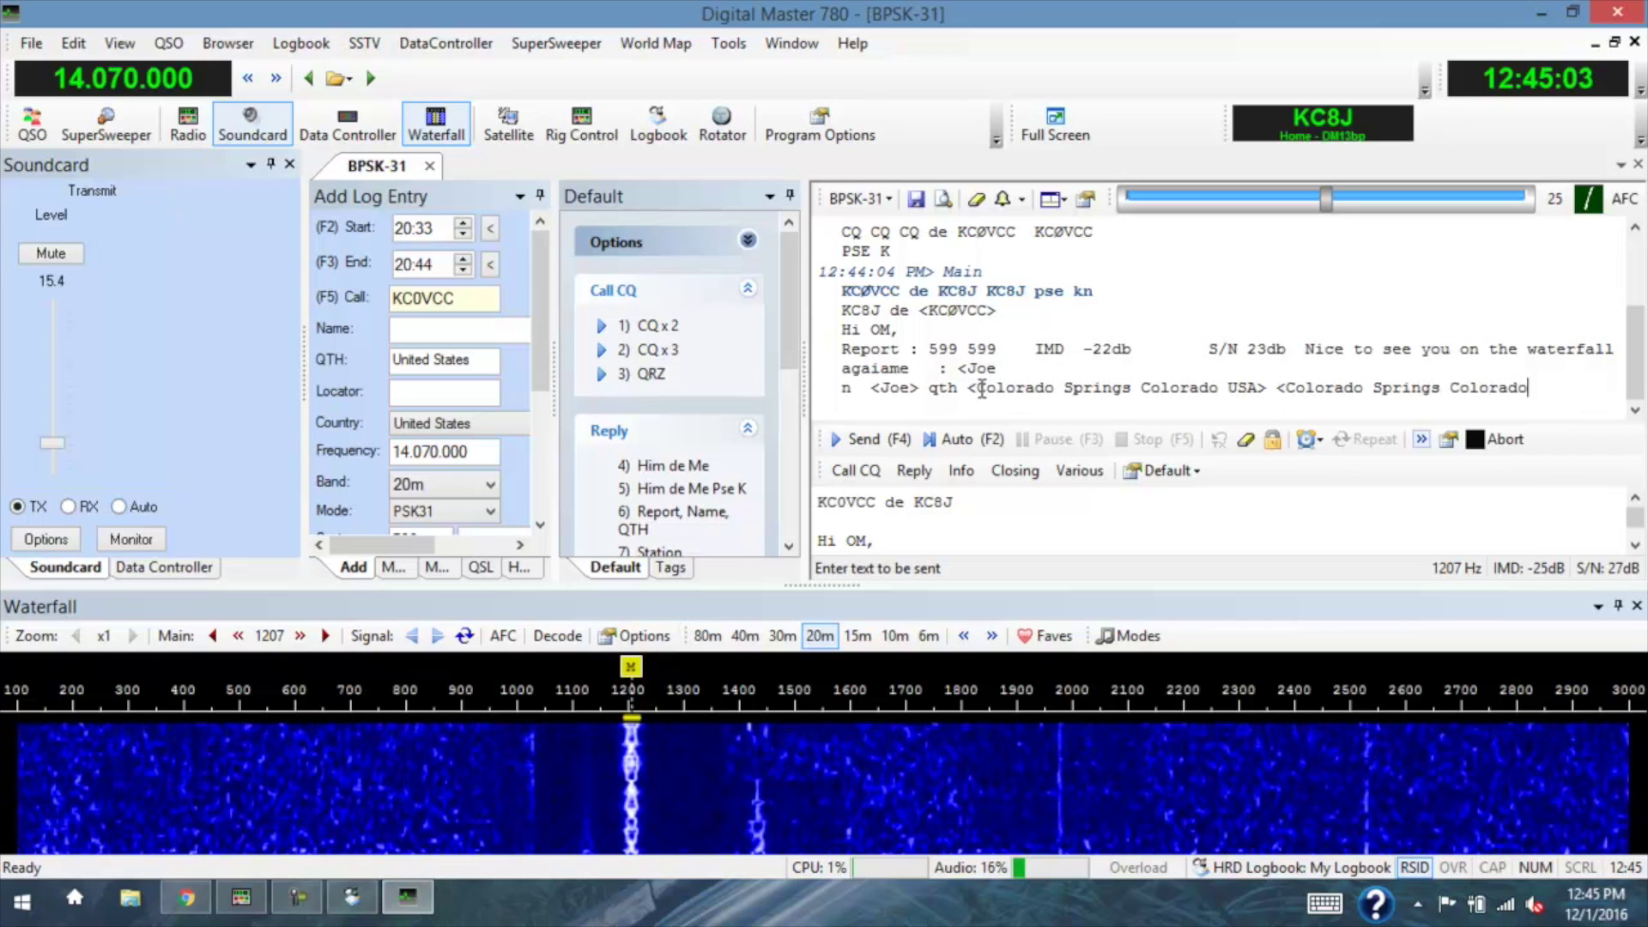
# - Fill the log entry's QTH with Colorado Springs and its name with the operator's first name, both from the received text
pyautogui.moveTo(975, 380); pyautogui.dragTo(1097, 387)
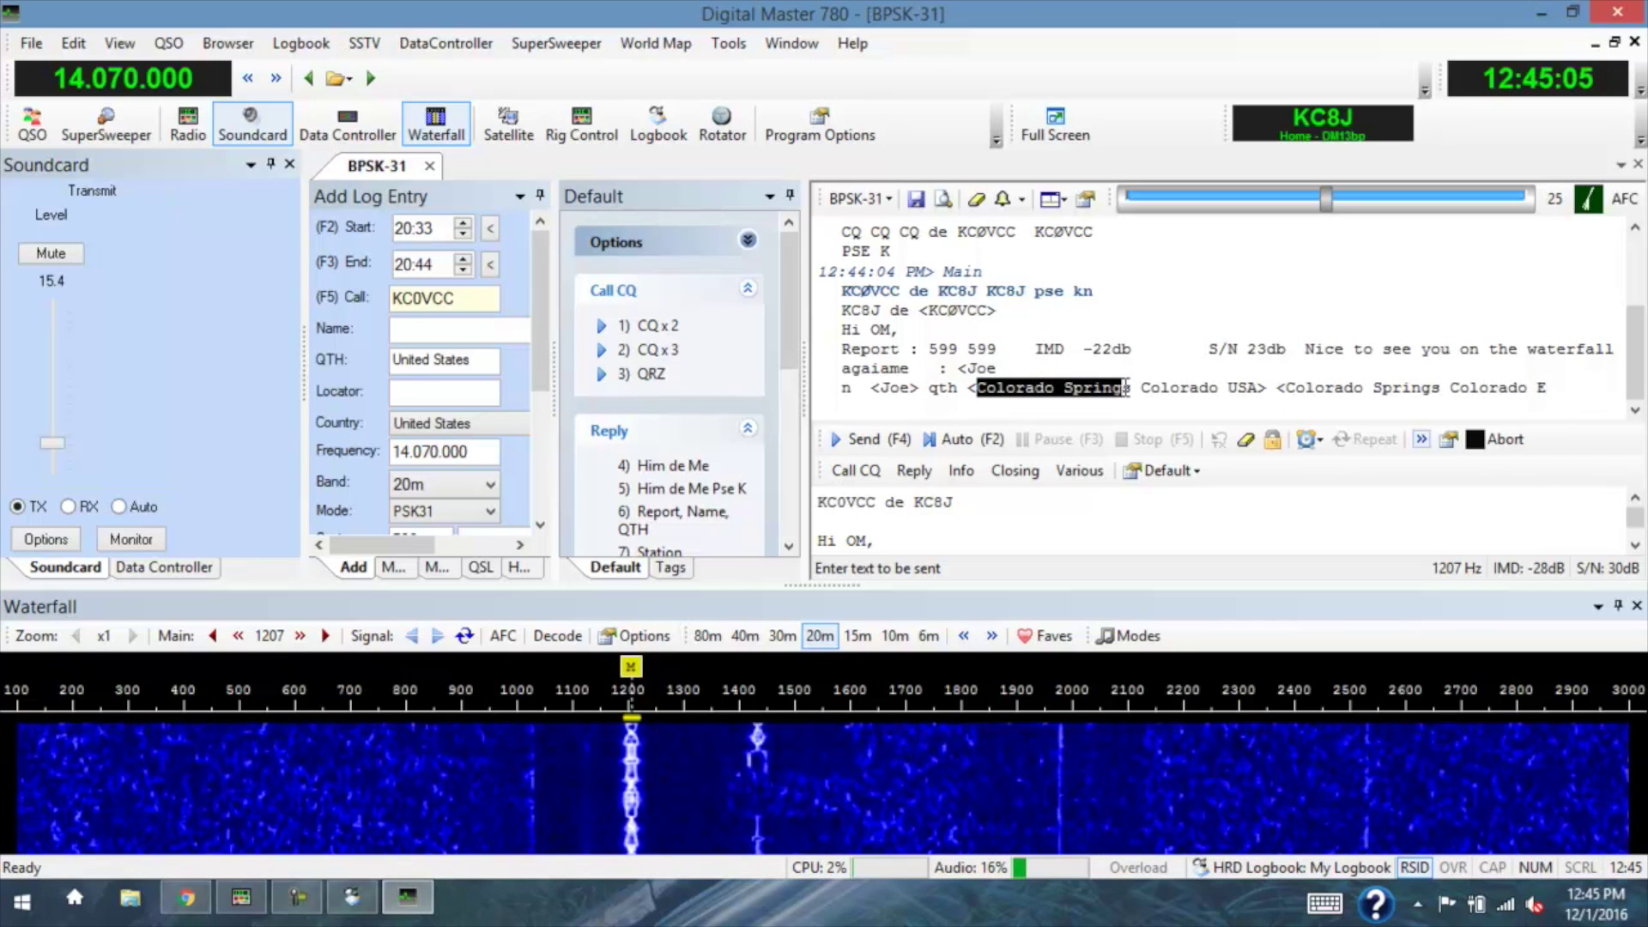
pyautogui.rightClick(1056, 372)
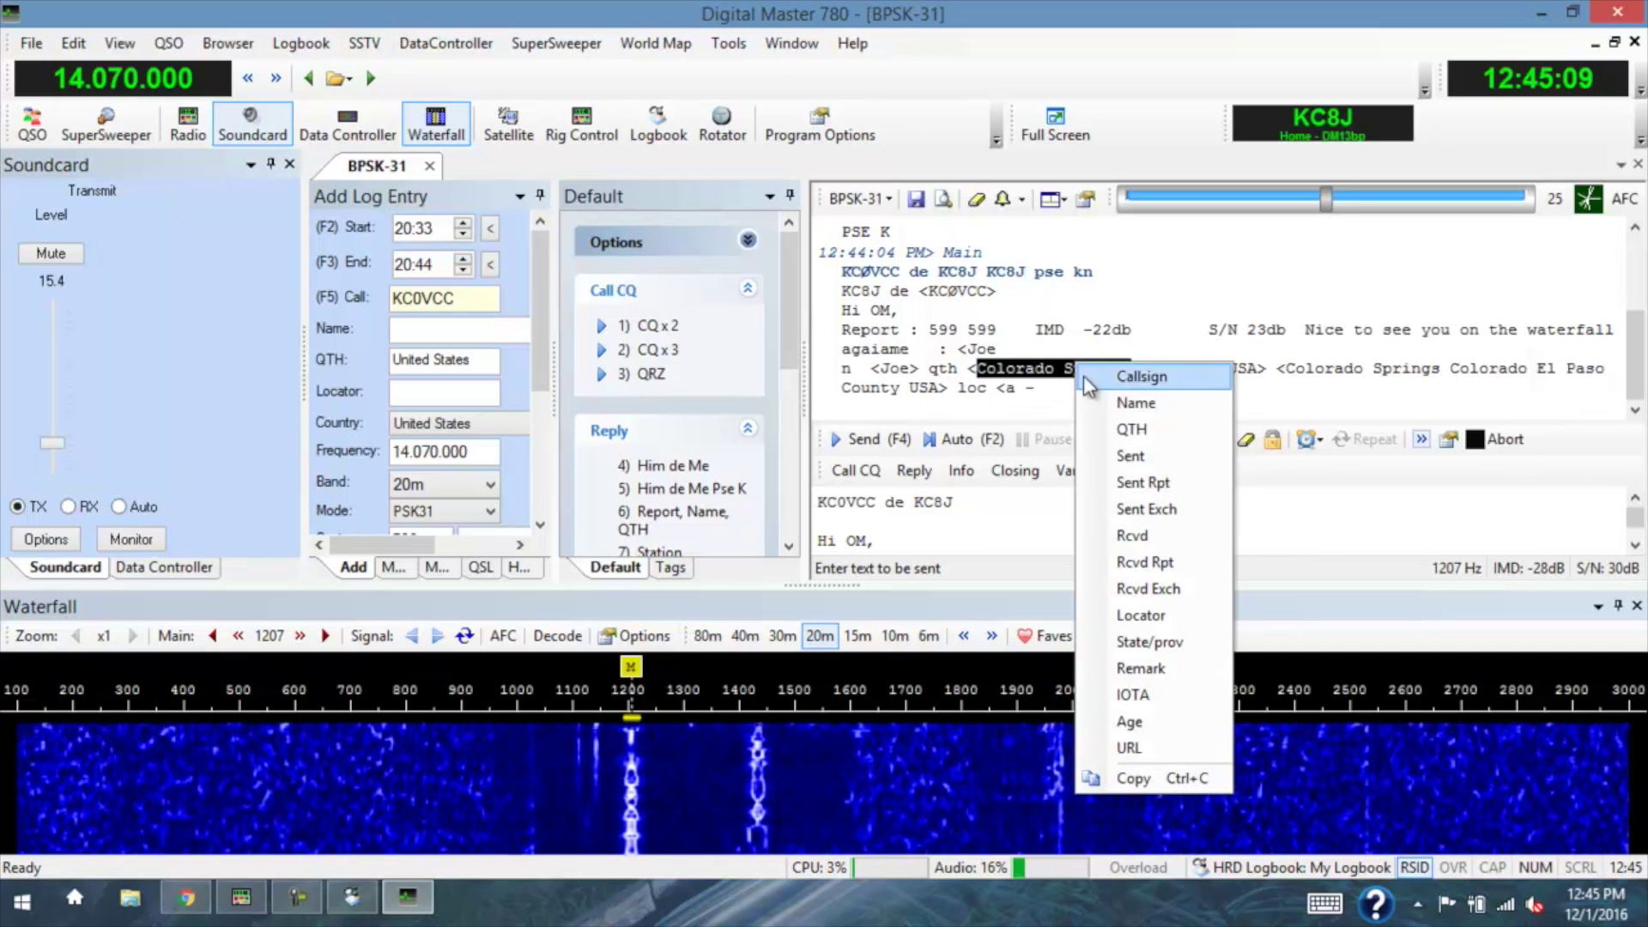
pyautogui.click(1131, 429)
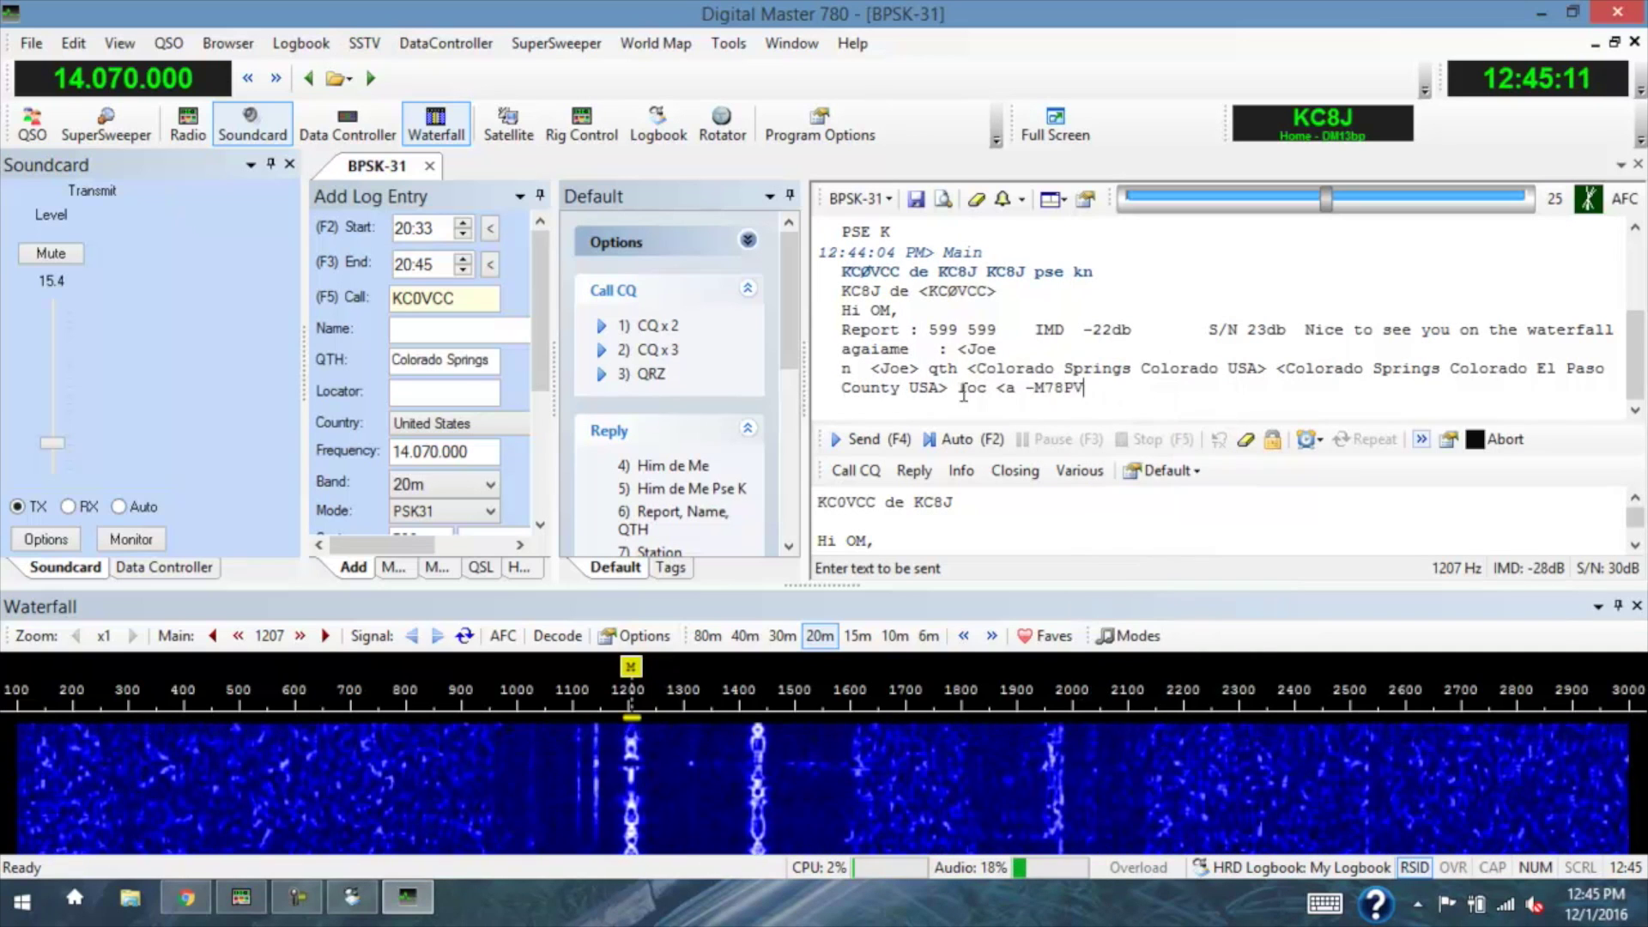
pyautogui.rightClick(985, 329)
pyautogui.click(1027, 402)
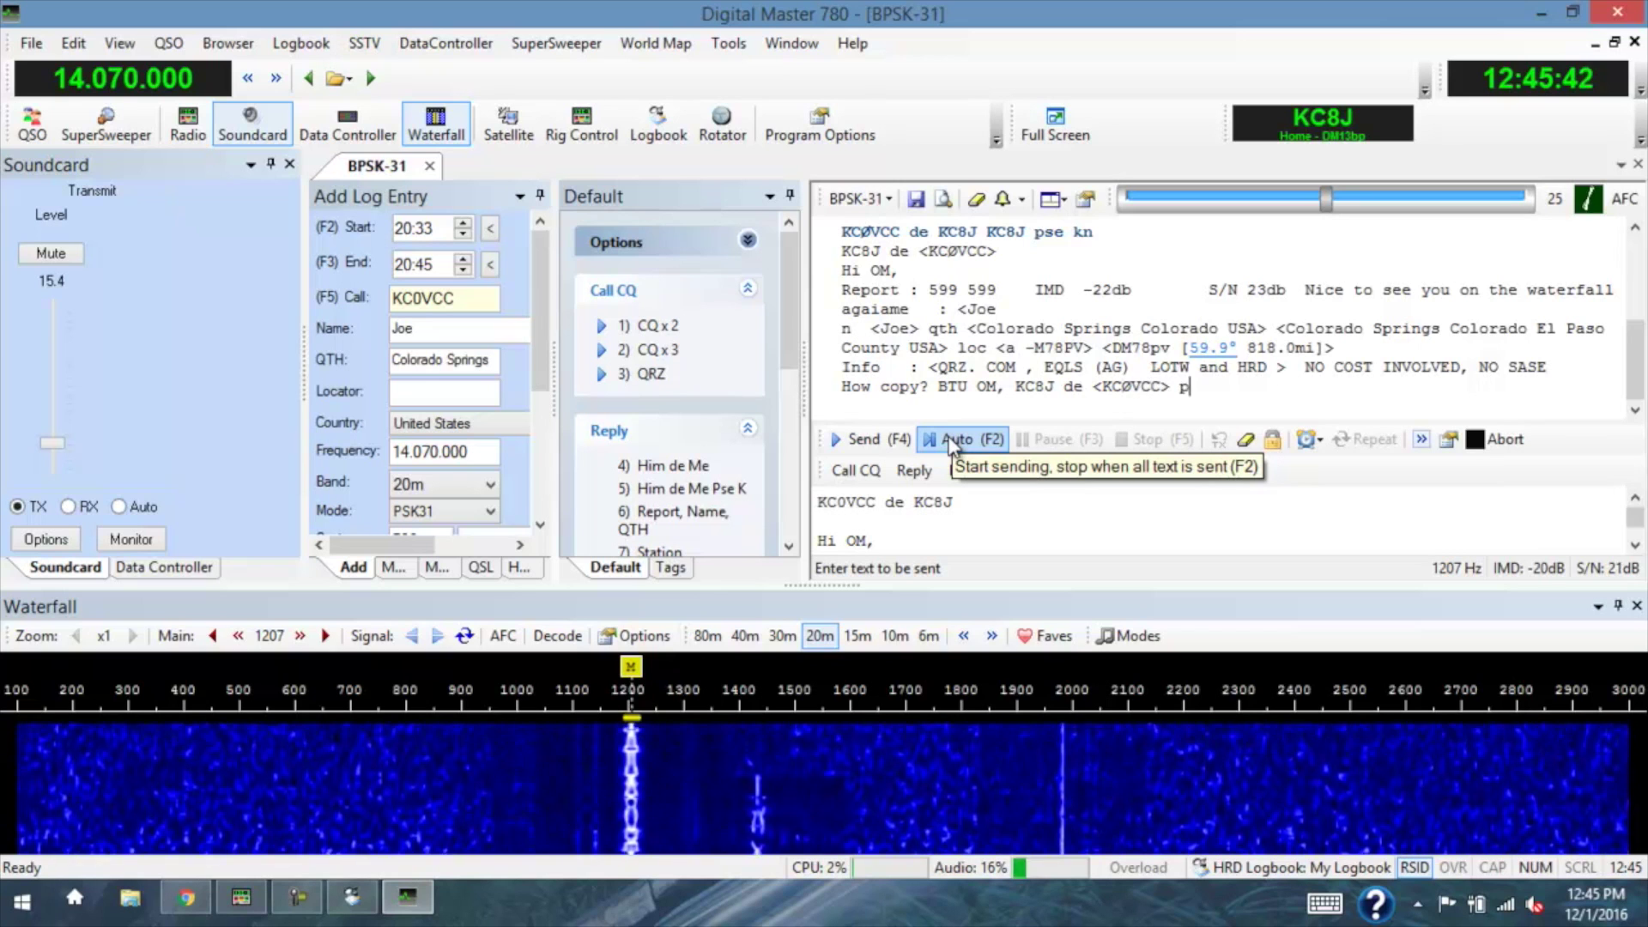
# - Transmit the prepared report with automatic stop and reread the received message while it sends
pyautogui.click(953, 439)
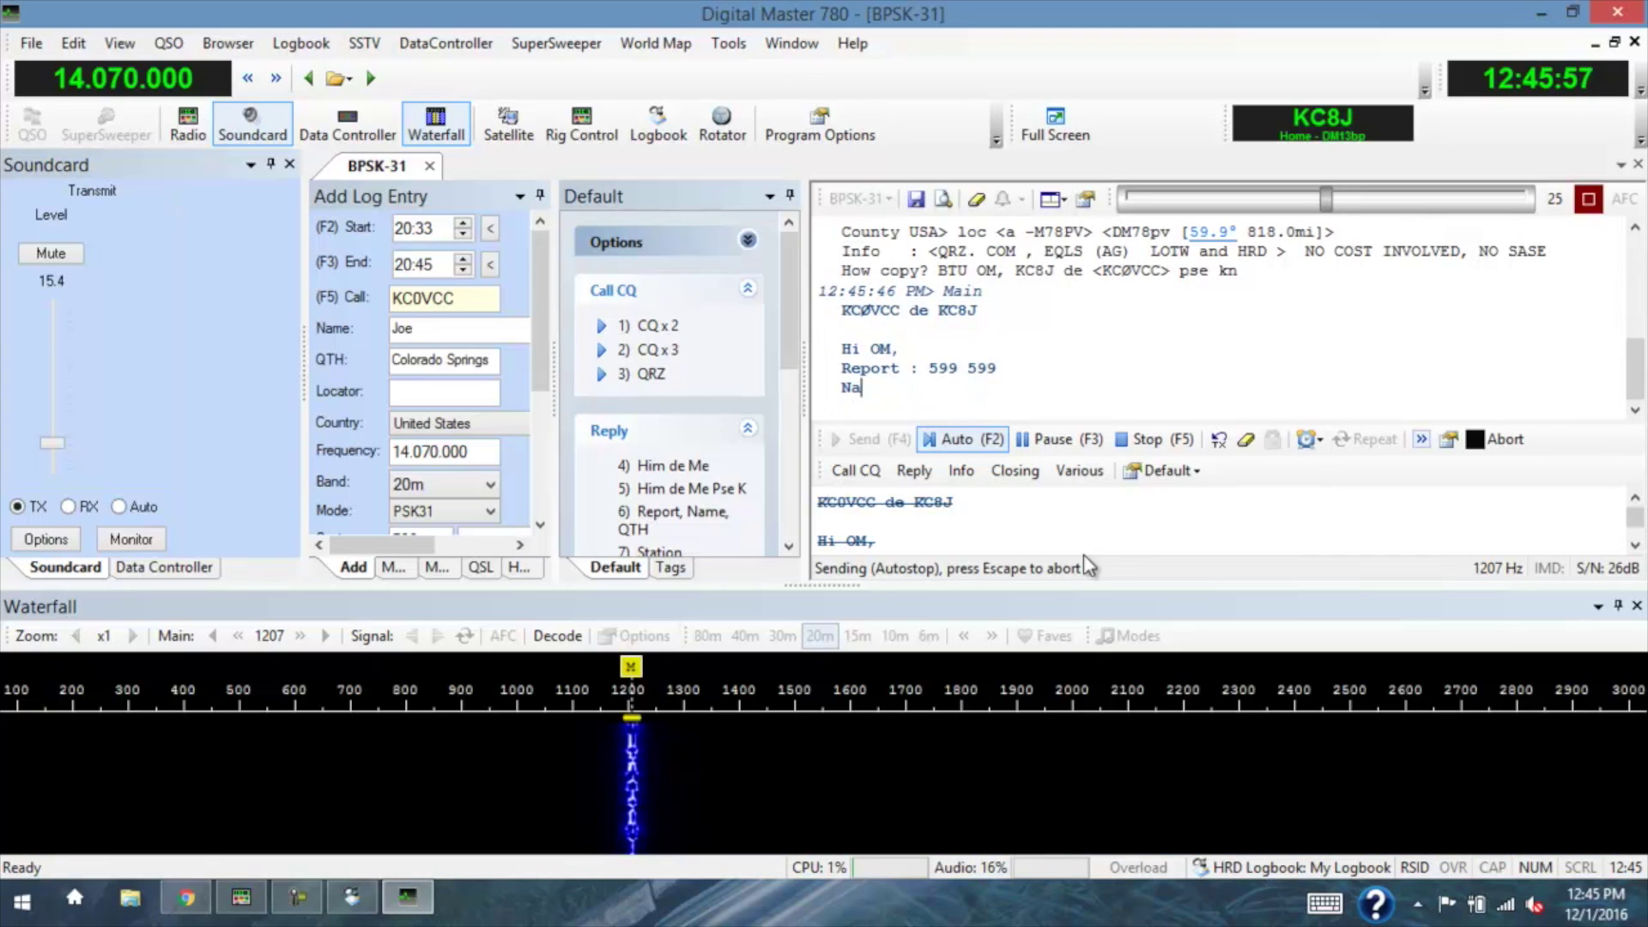
pyautogui.scroll(2, 1428, 354)
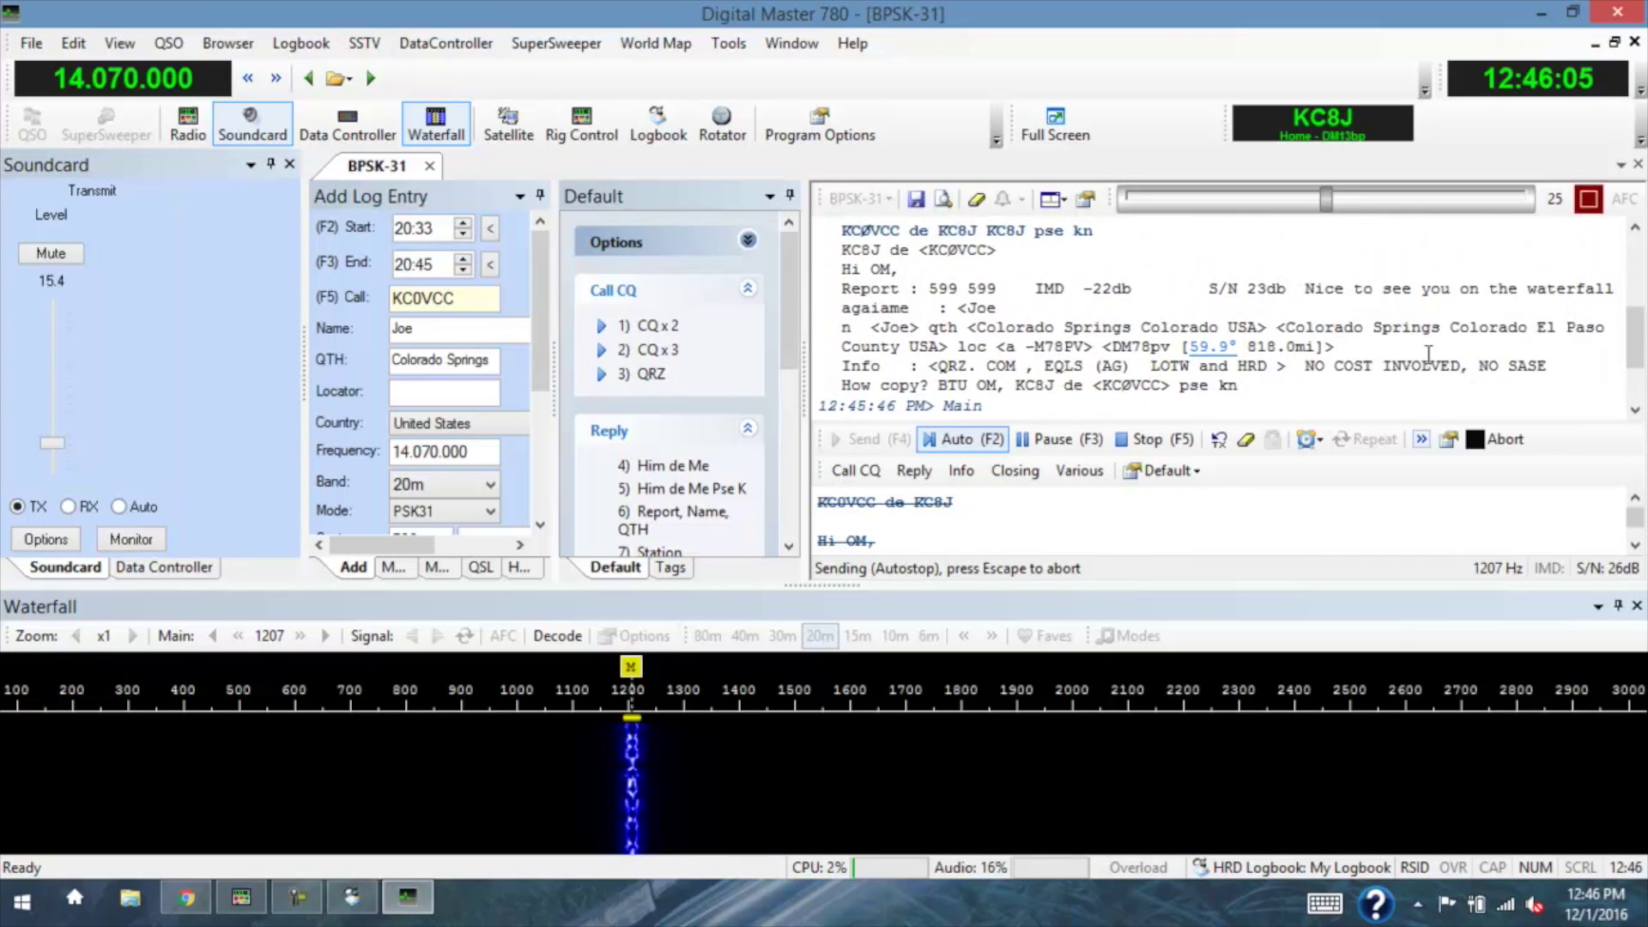
pyautogui.scroll(-4, 1428, 354)
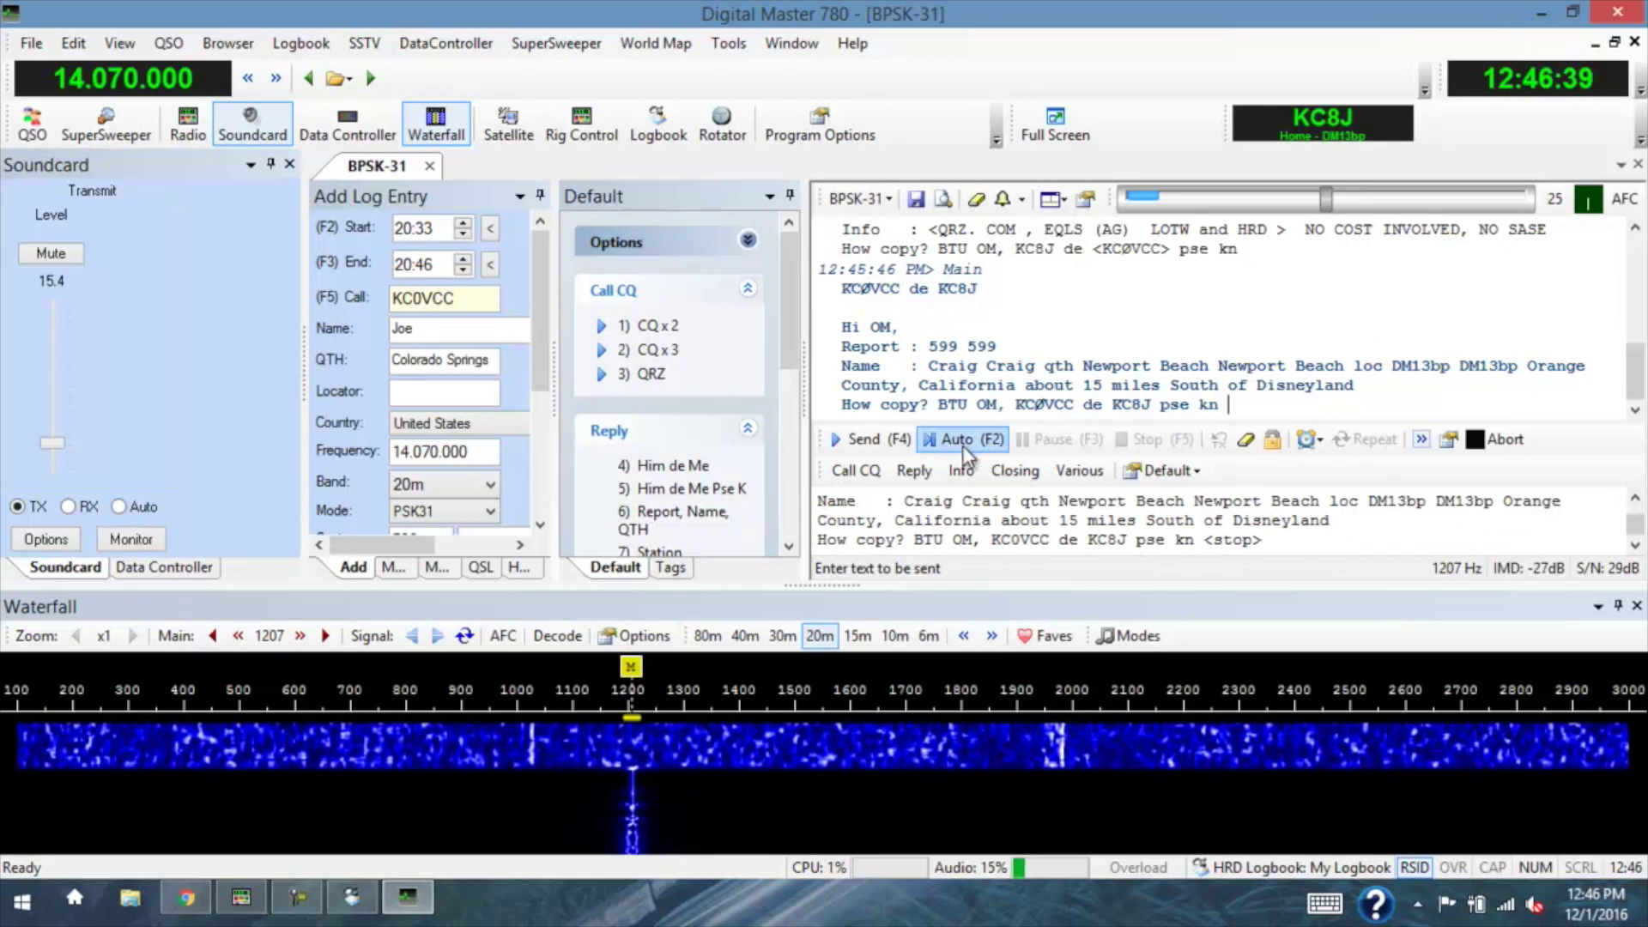
# - Clear the sent message and load the Station reply as the next outgoing text
pyautogui.click(1246, 439)
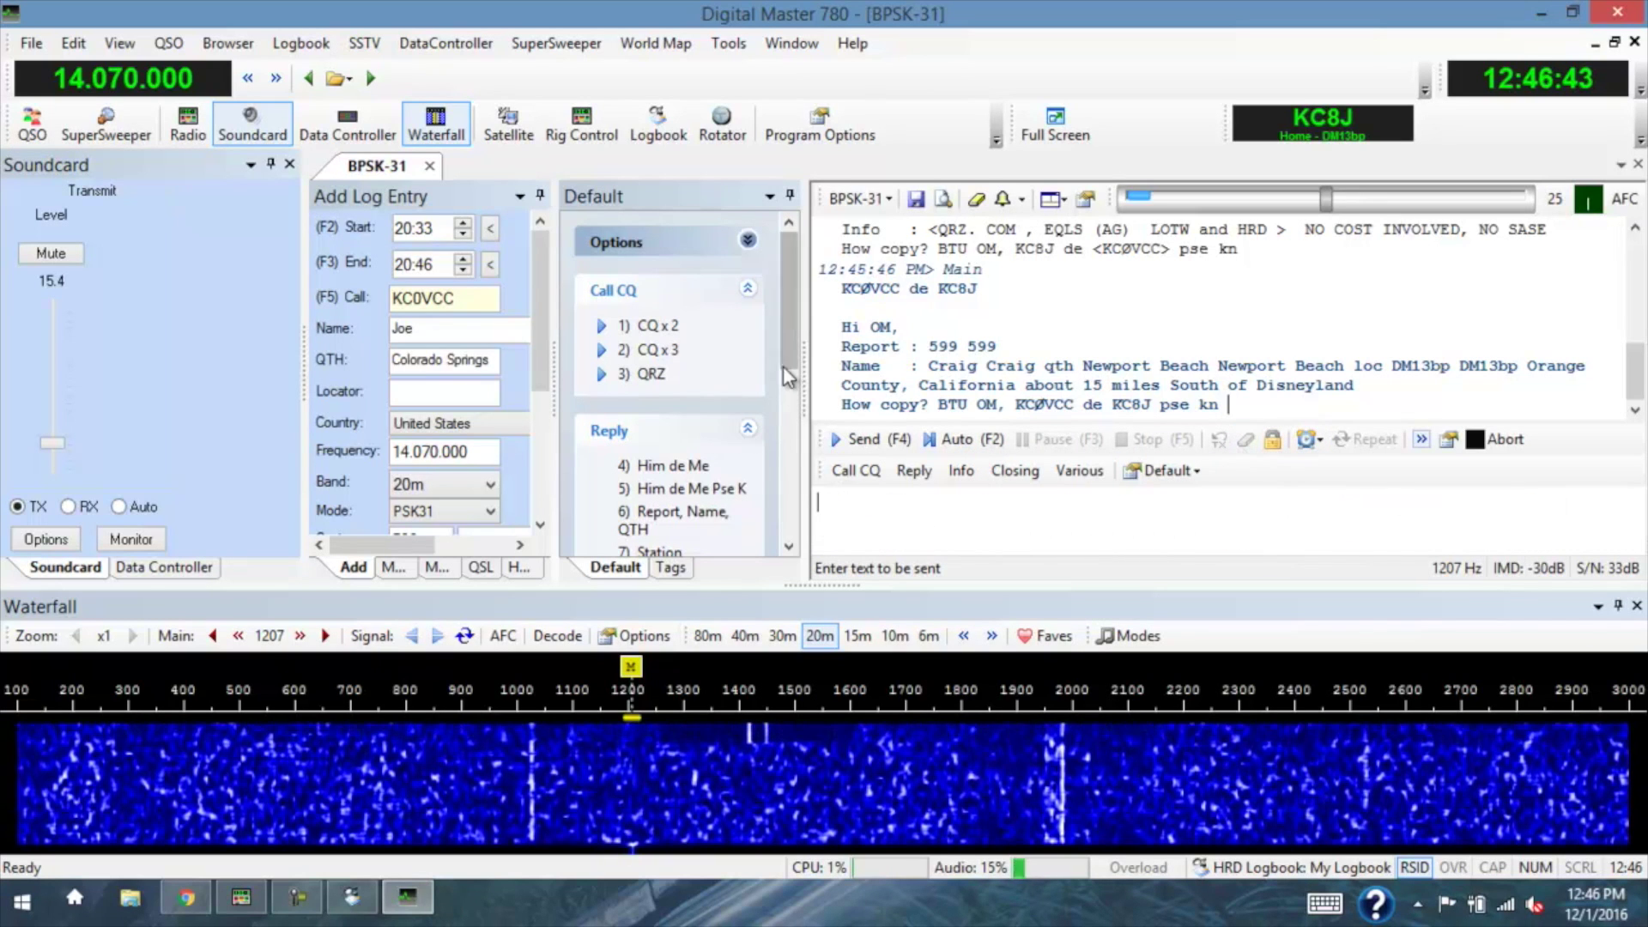
pyautogui.scroll(-3, 738, 412)
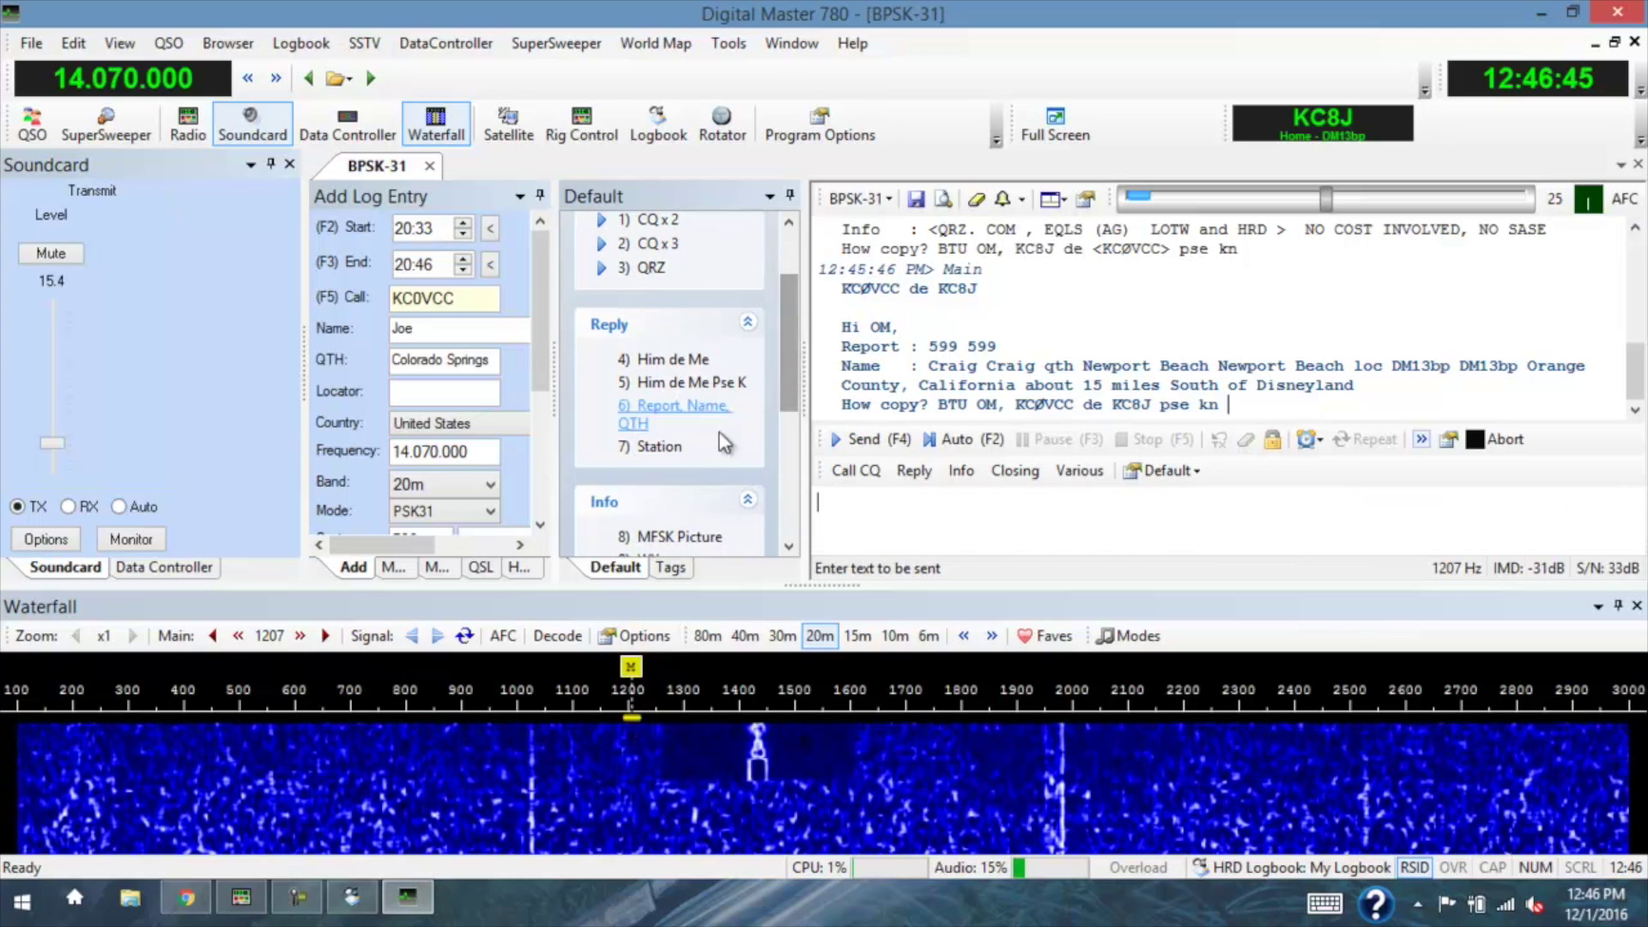
pyautogui.click(660, 448)
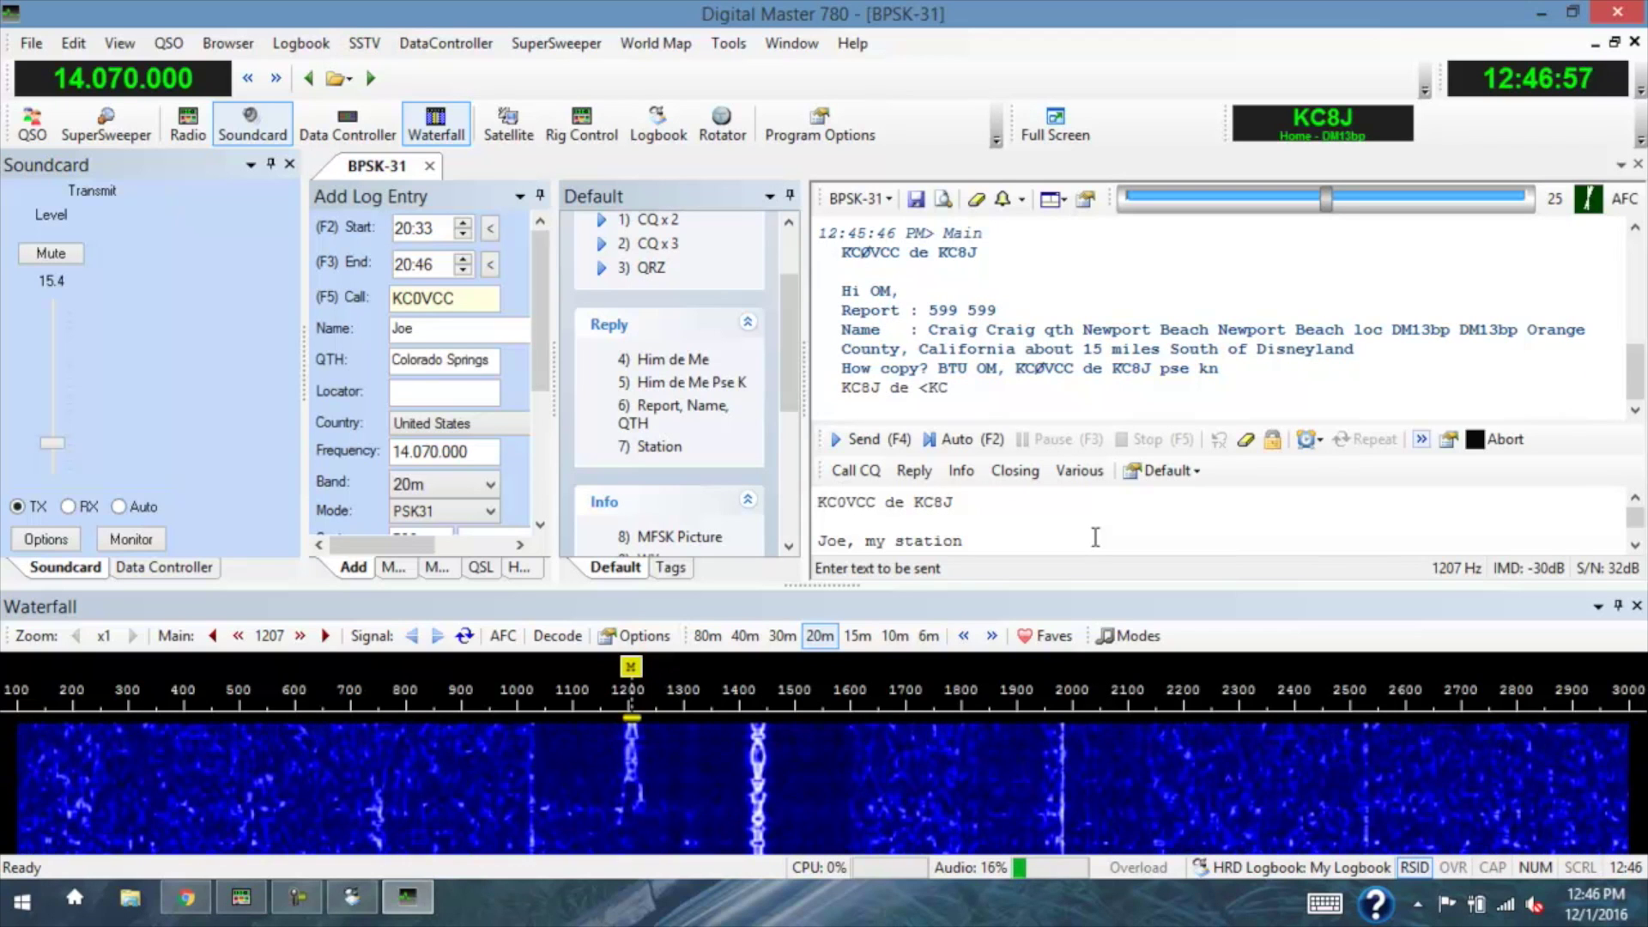
# - Add the line "This QSO will also be on YouTube this evening." above the closing BTU line of the station message
pyautogui.scroll(-1, 1095, 537)
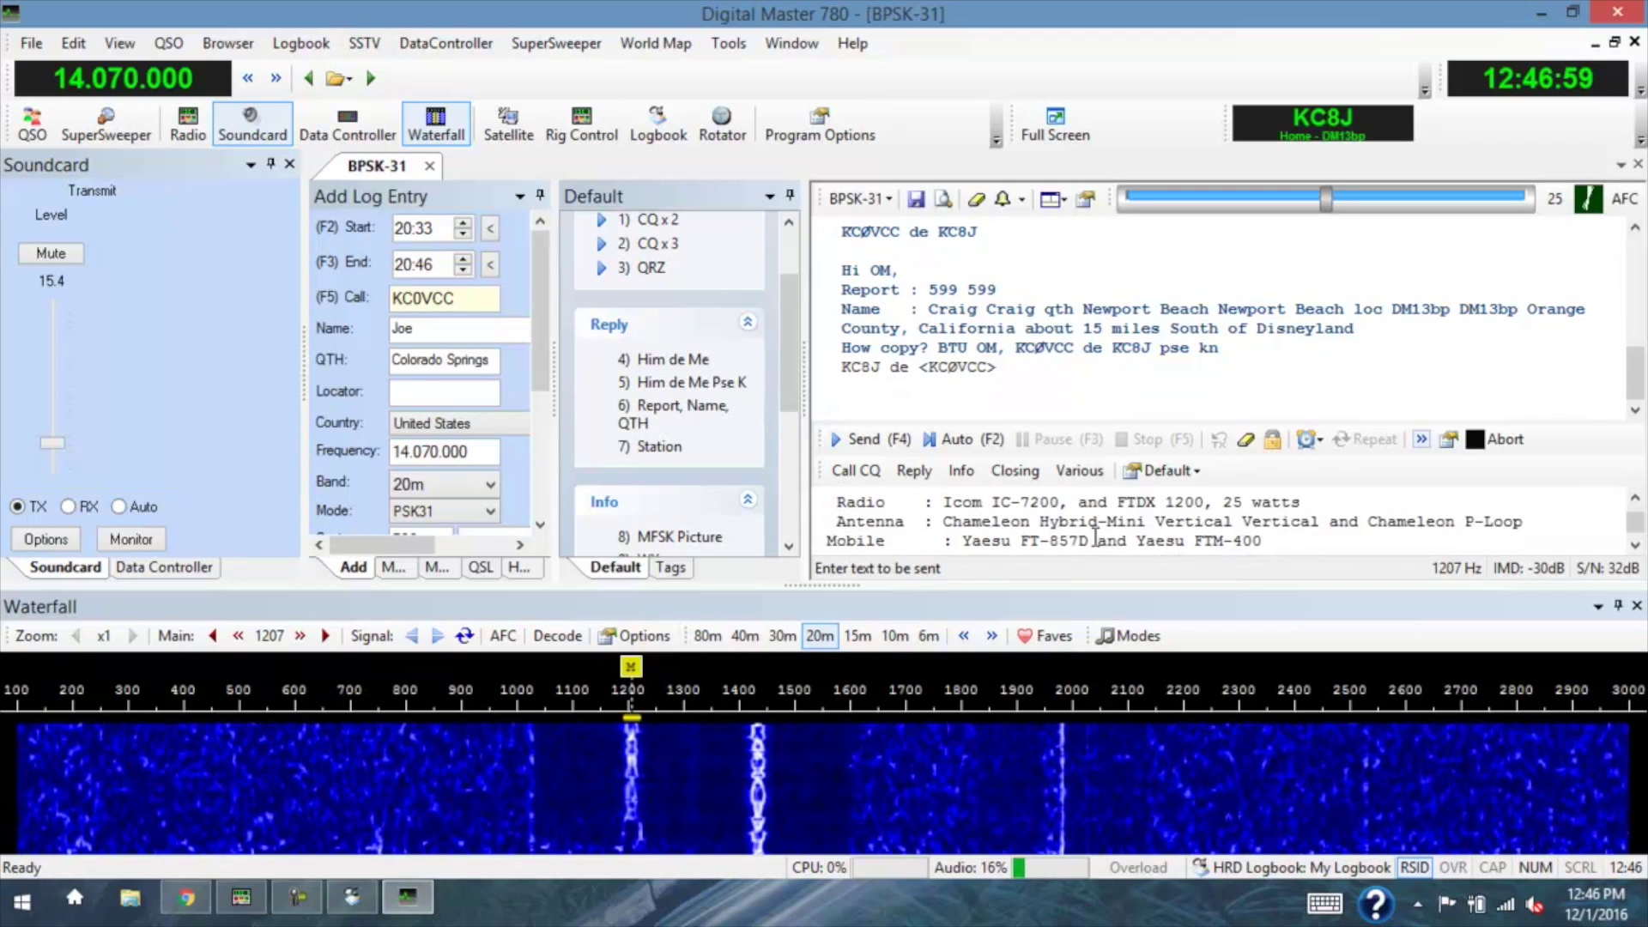
pyautogui.scroll(-1, 1095, 537)
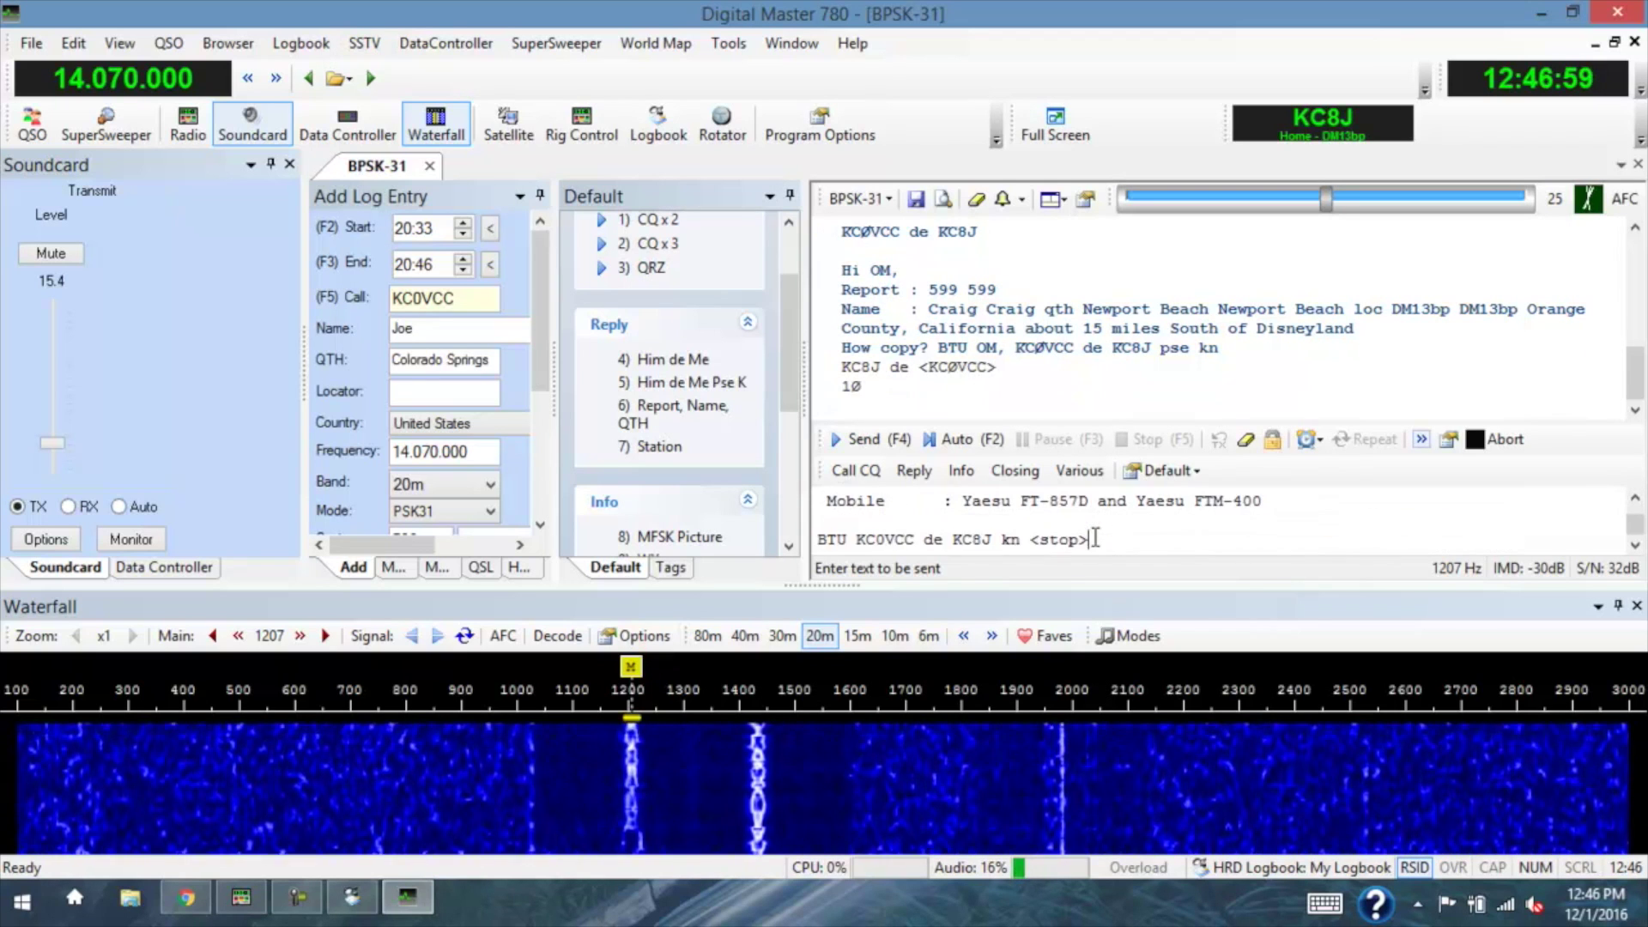
pyautogui.click(965, 518)
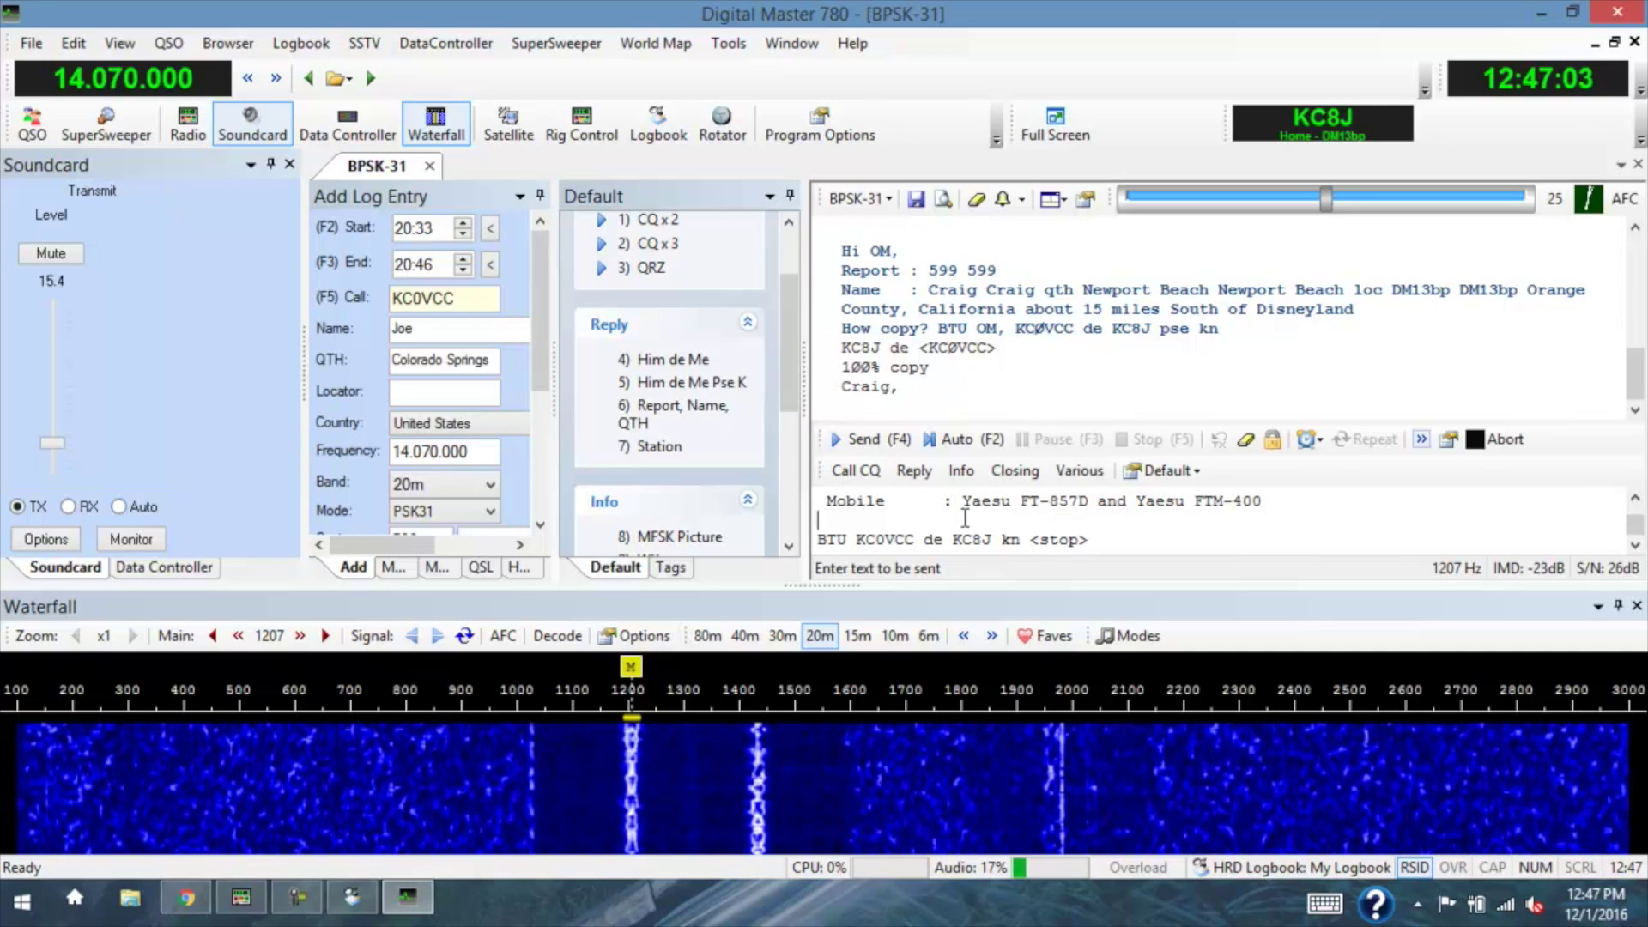
pyautogui.write('This QSO will also be on ')
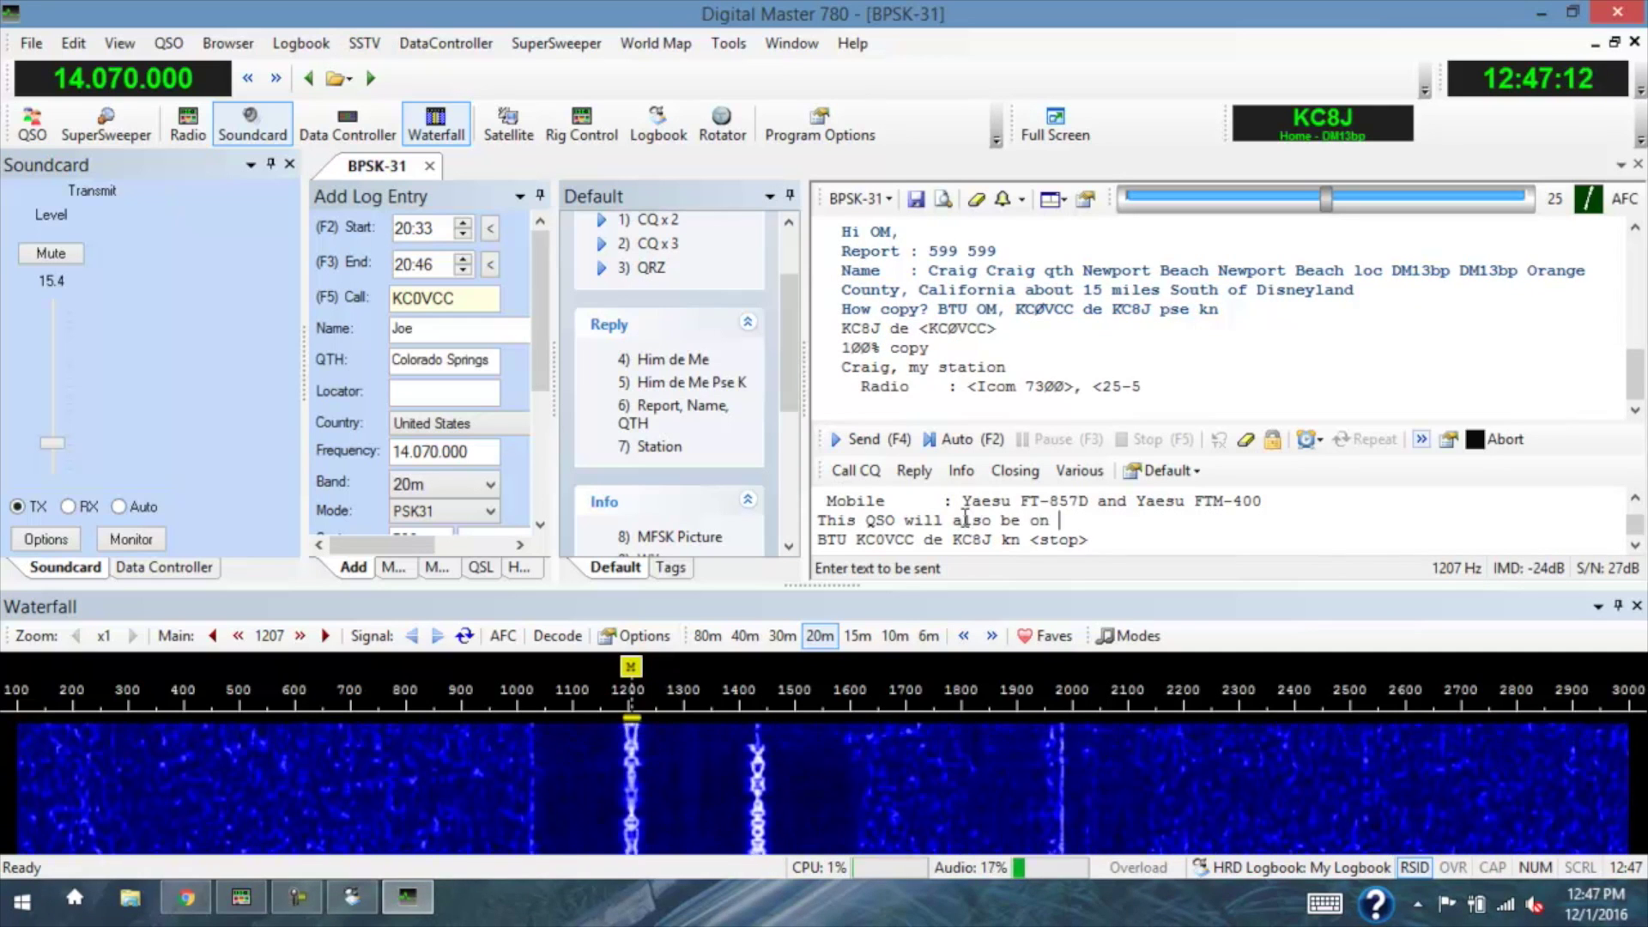
pyautogui.write('YouTube this evening.')
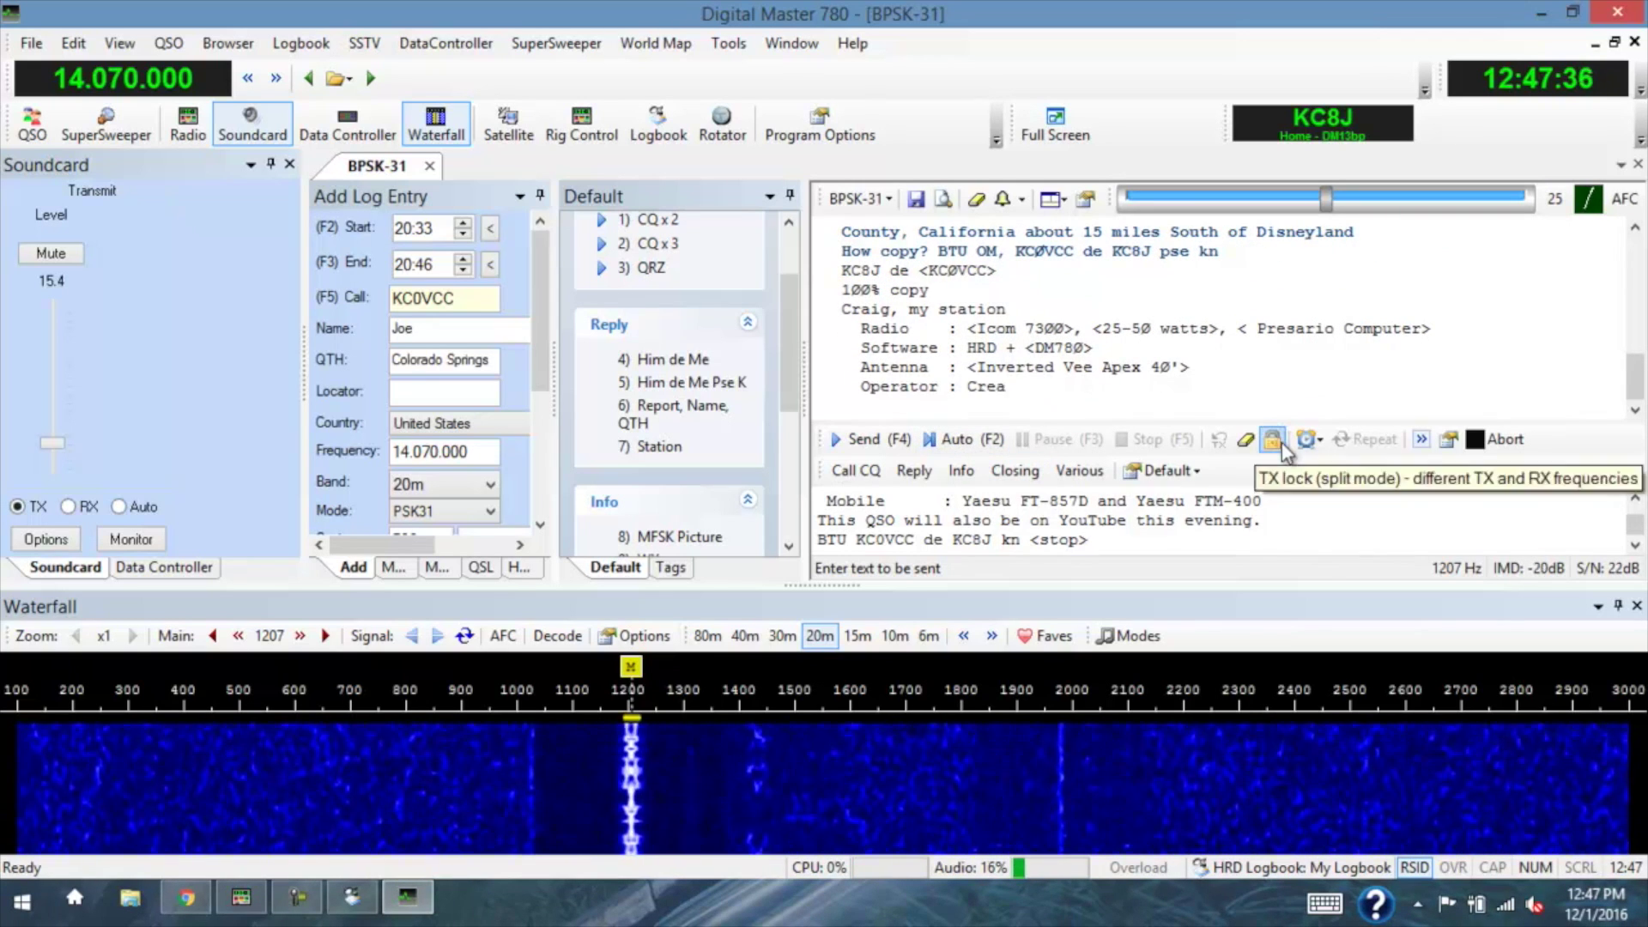
# - Review the station message from its opening line and transmit it with automatic stop
pyautogui.scroll(3, 1176, 522)
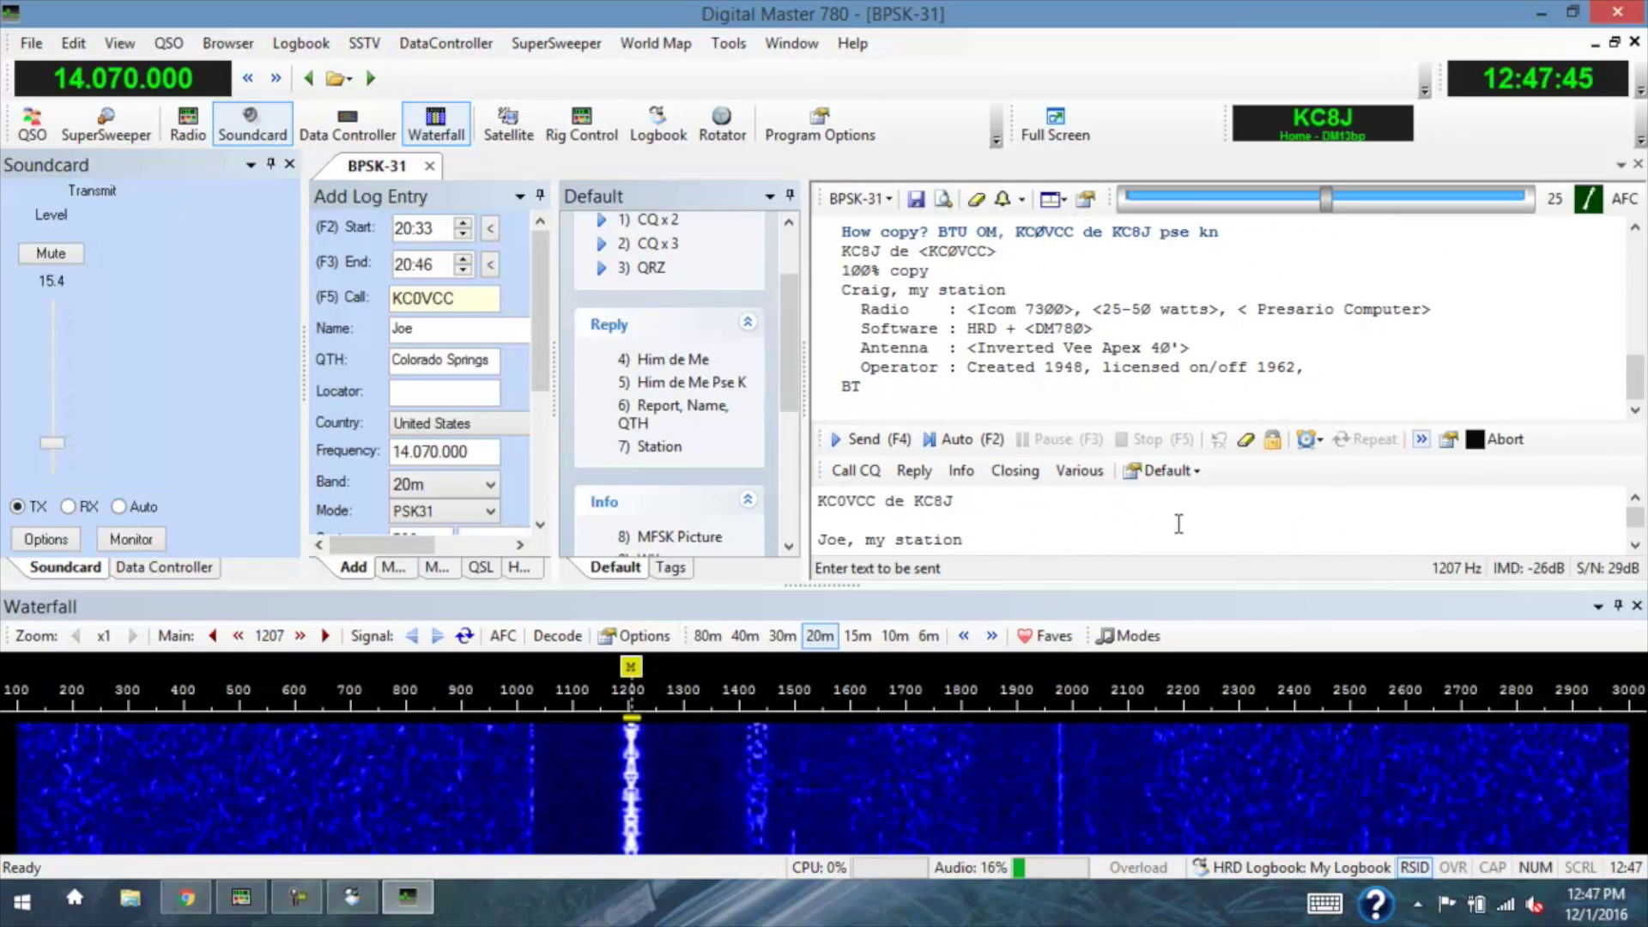
pyautogui.click(959, 441)
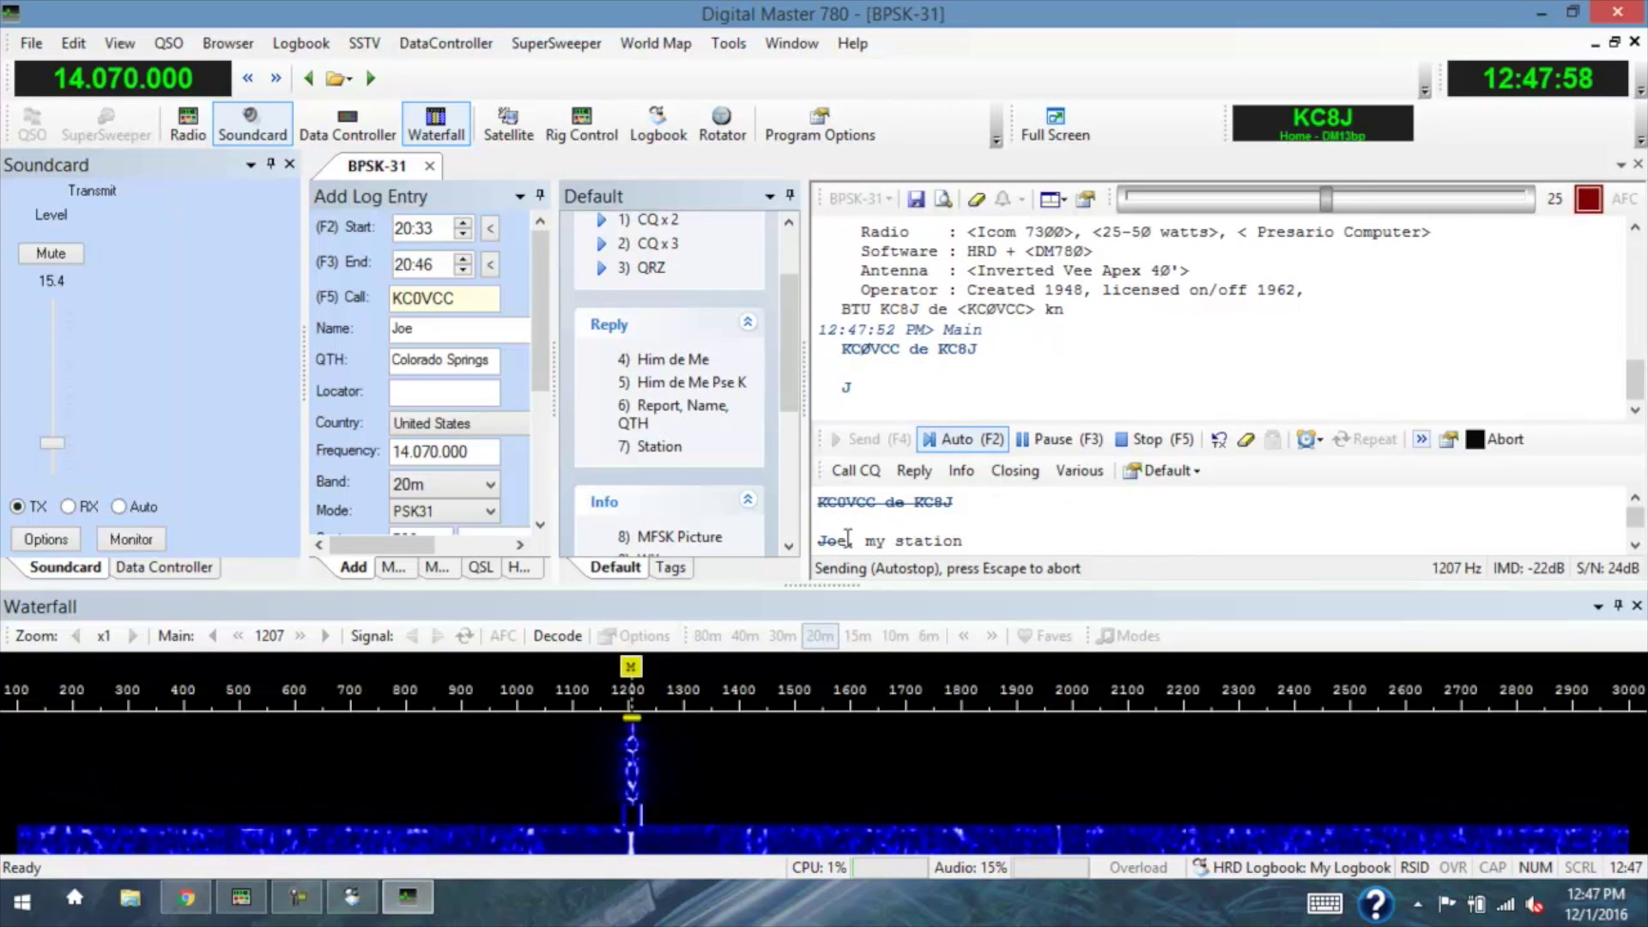
pyautogui.scroll(-1, 927, 528)
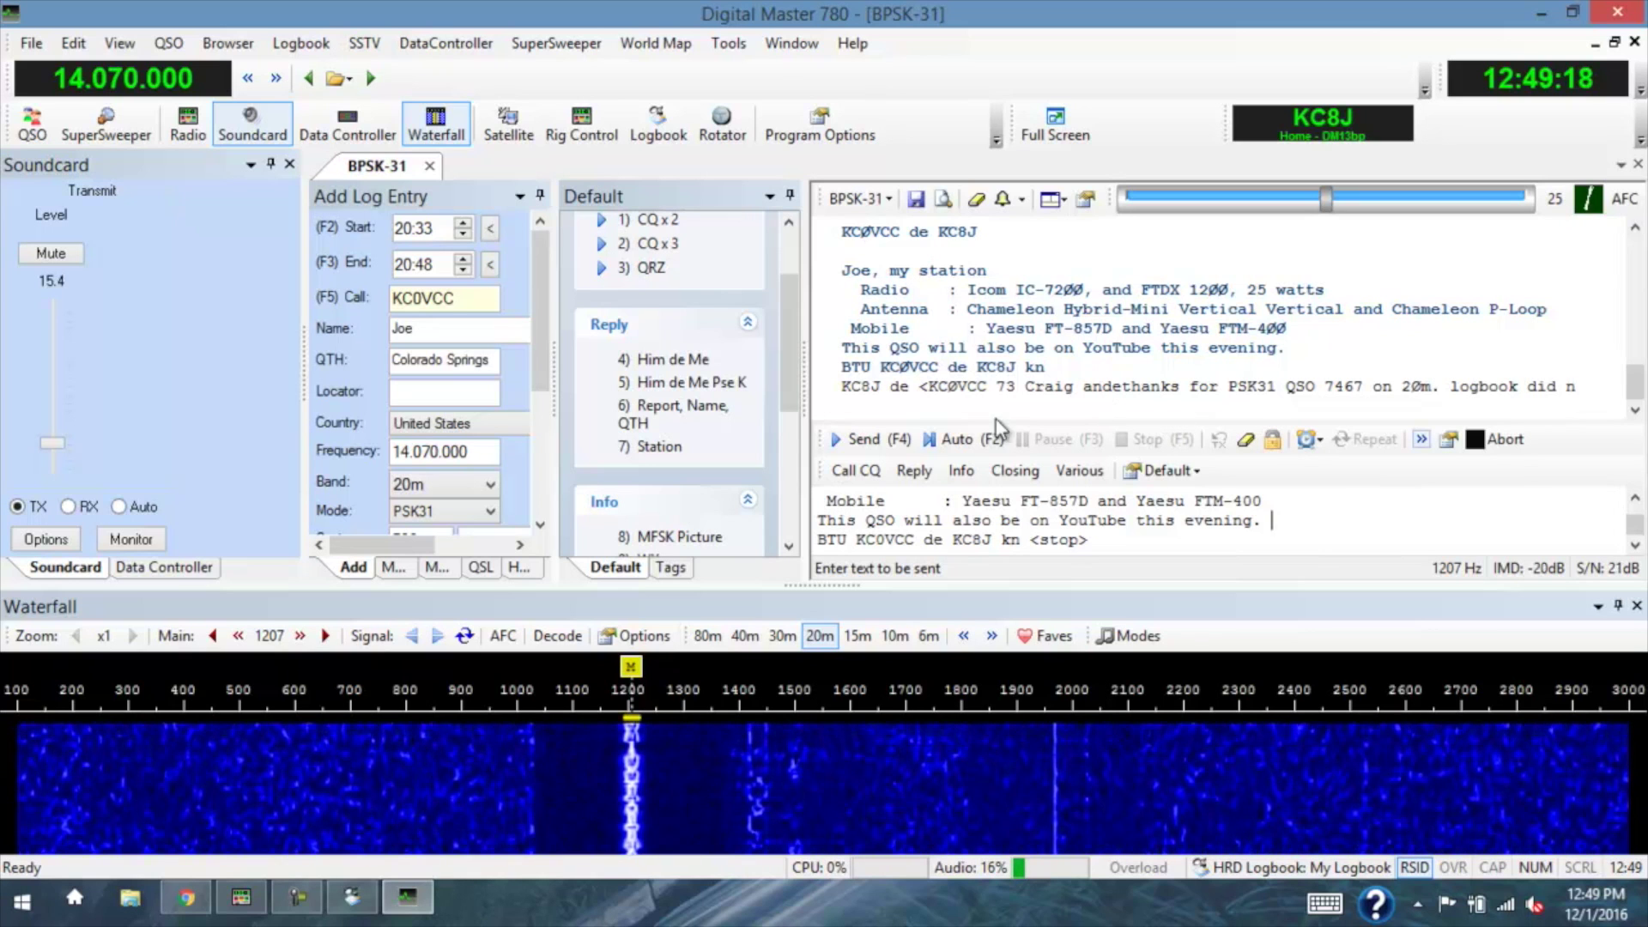
# - Load the short 73 closing message as the outgoing text and transmit it with automatic stop
pyautogui.moveTo(791, 357); pyautogui.dragTo(779, 473)
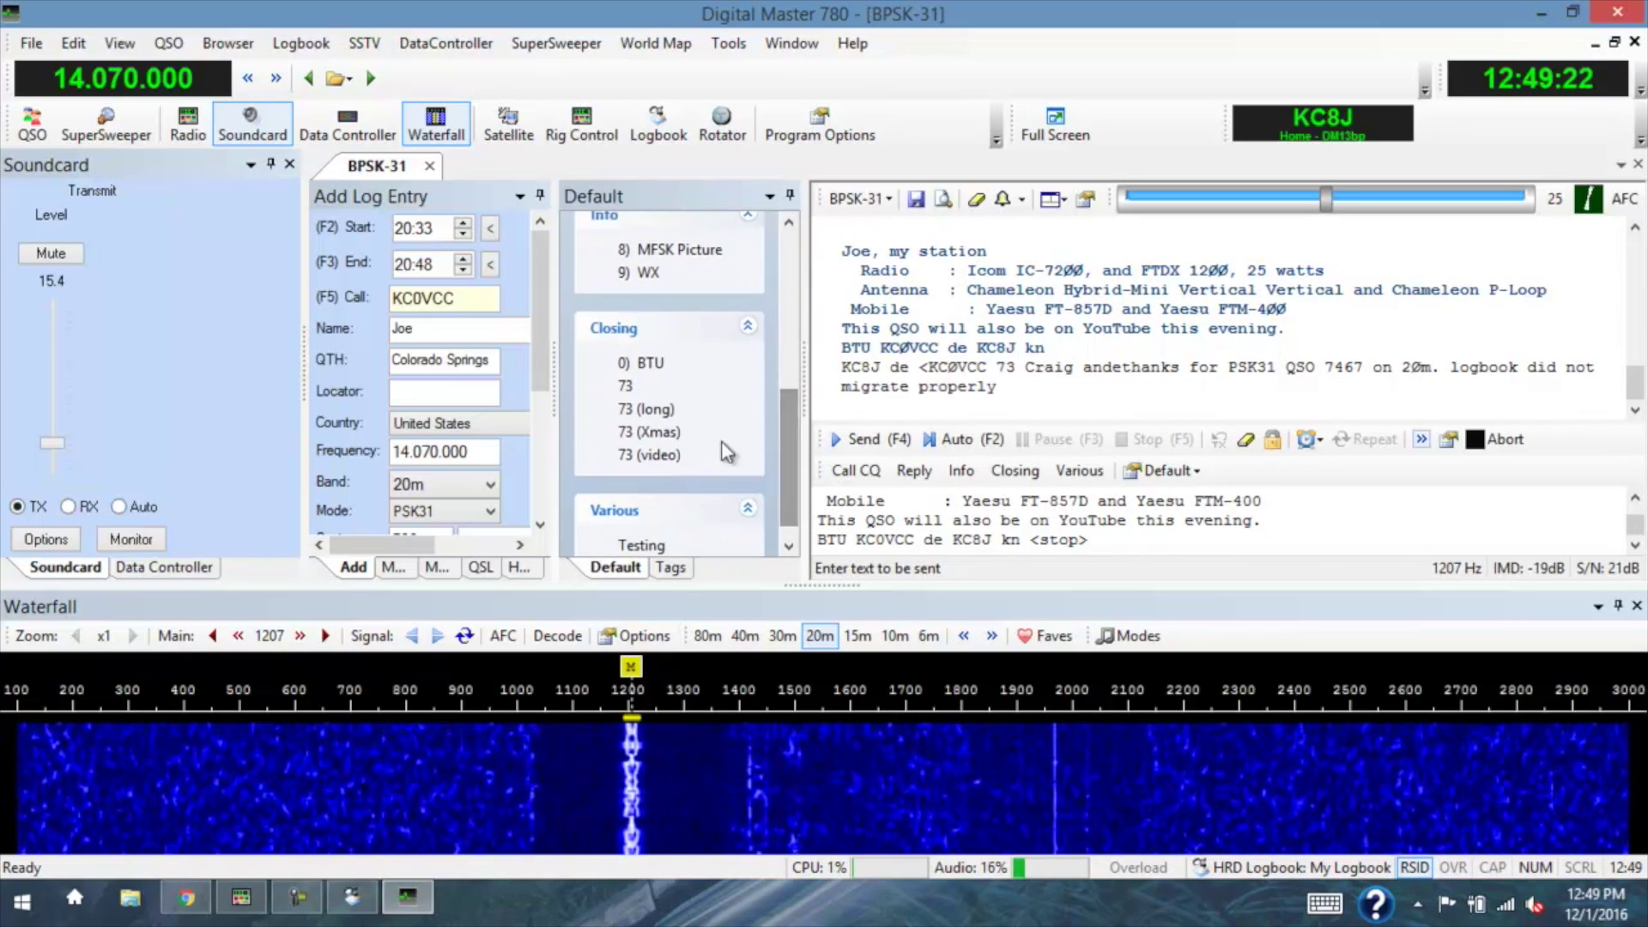
pyautogui.click(626, 388)
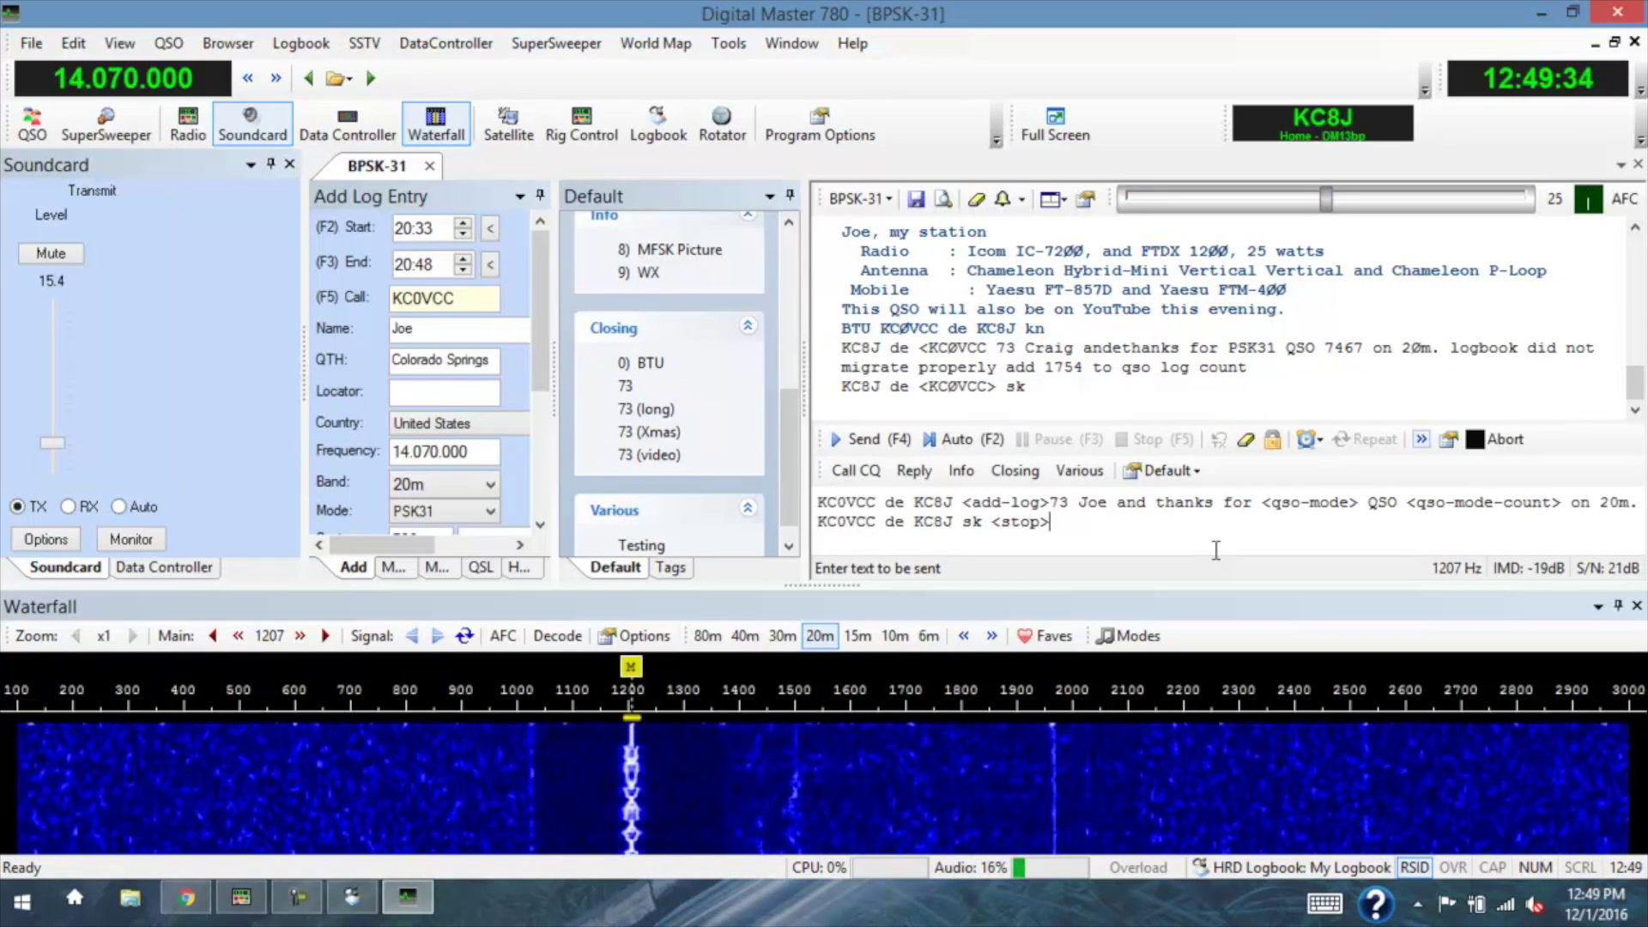
pyautogui.click(953, 439)
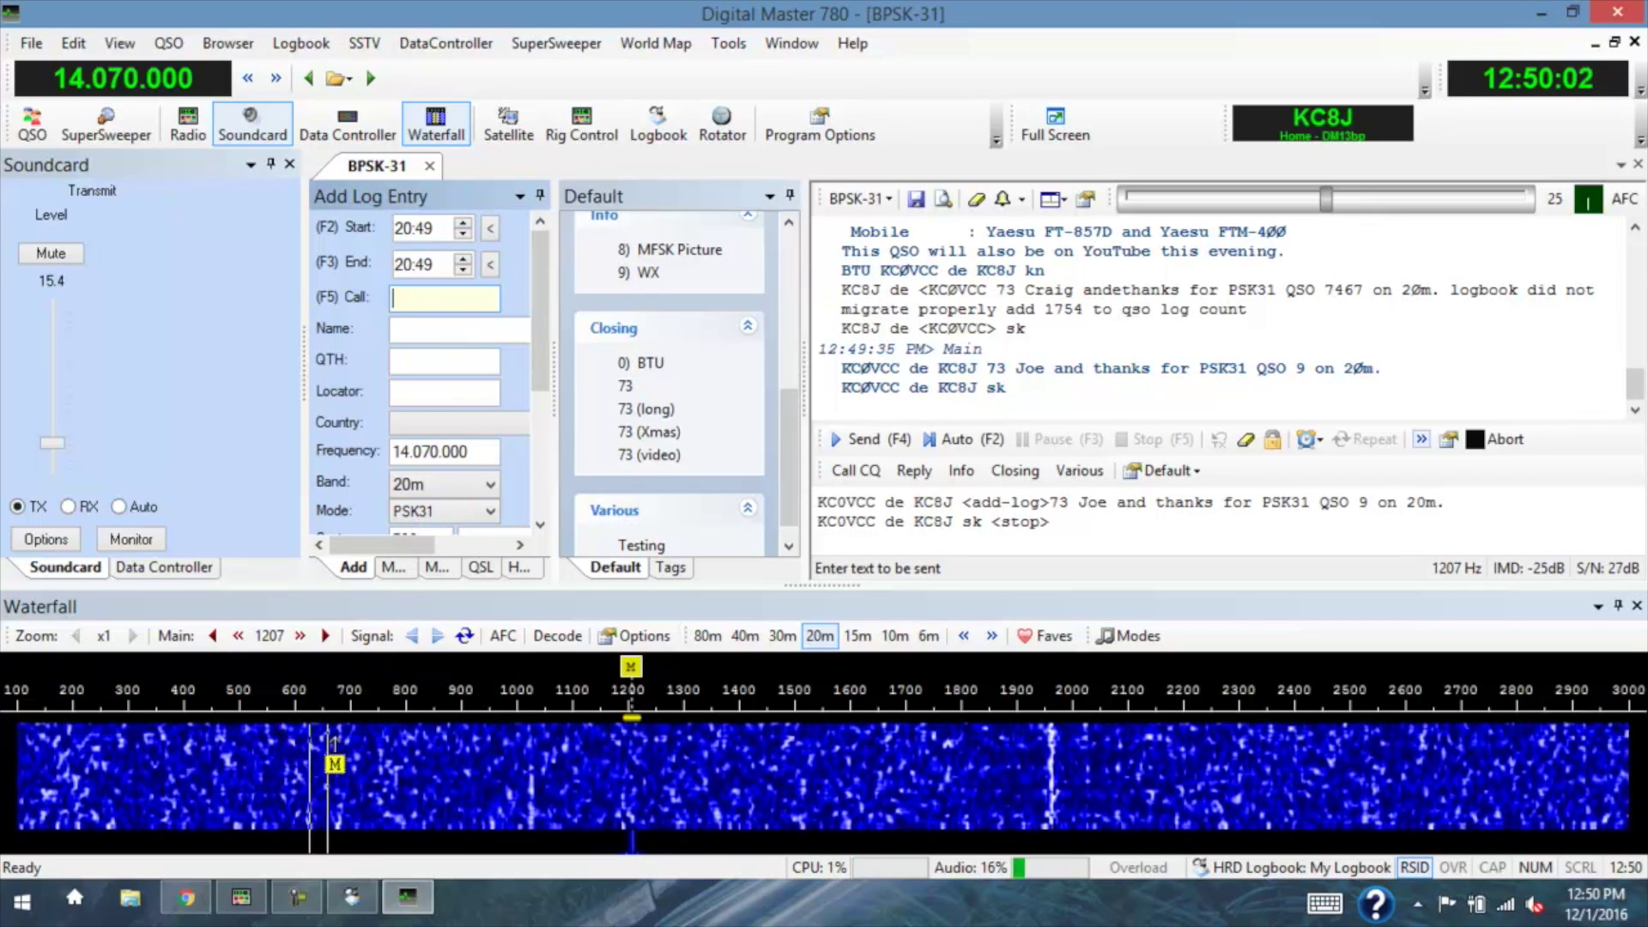
# - Switch to HRD Logbook and widen the Call column to fit the full callsigns
pyautogui.click(352, 898)
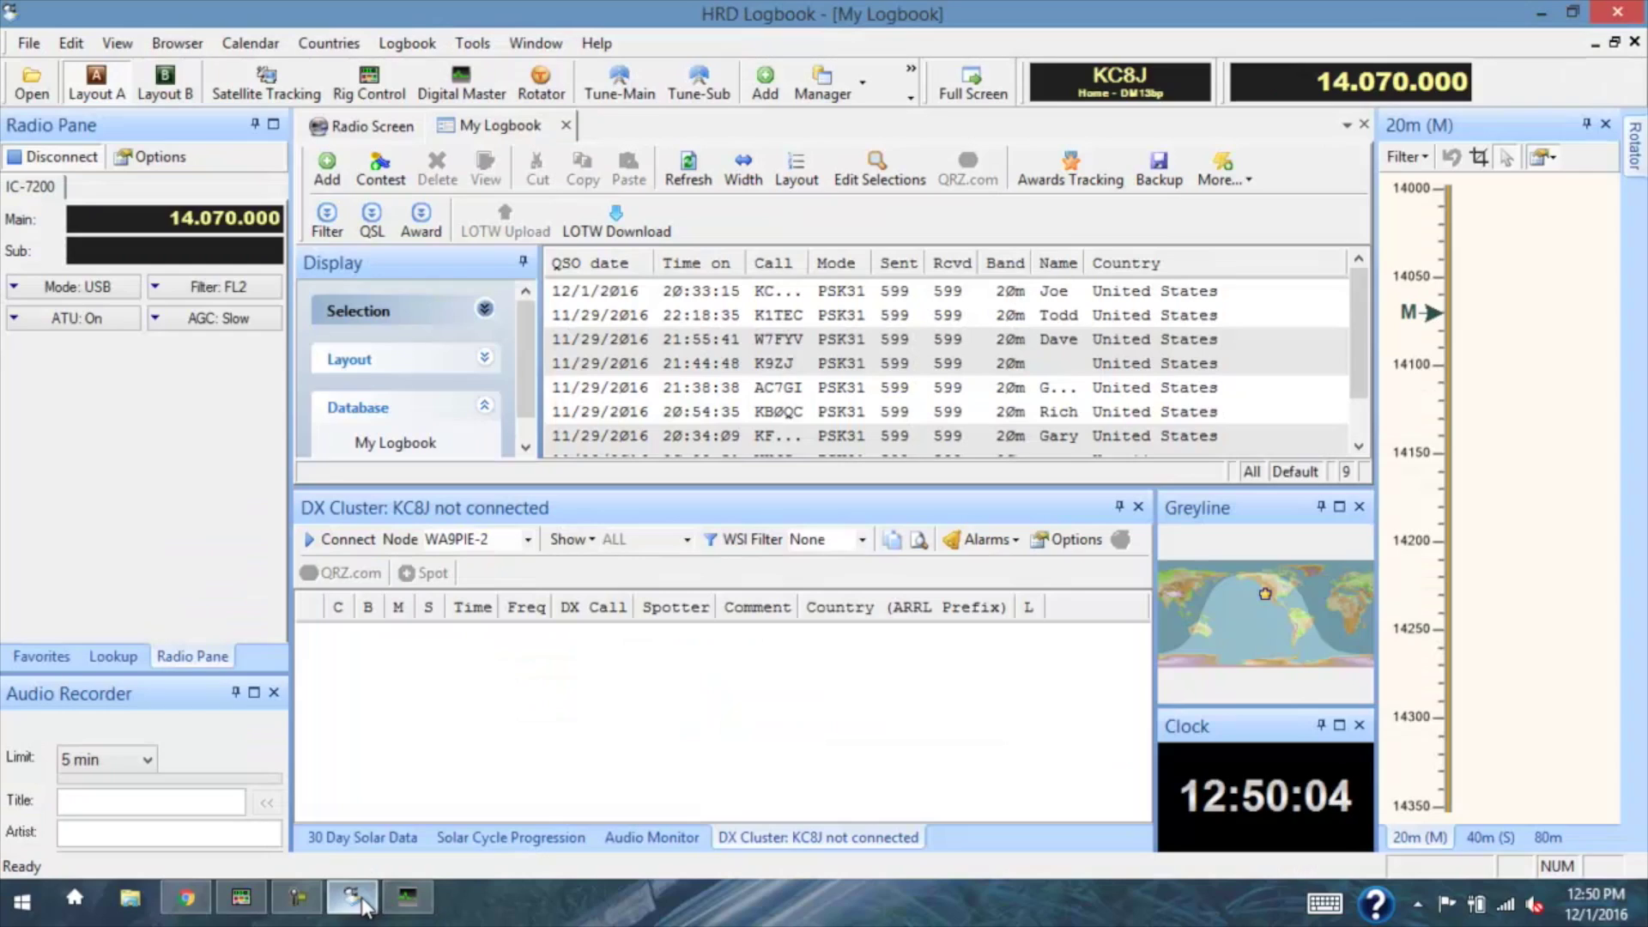
pyautogui.doubleClick(810, 264)
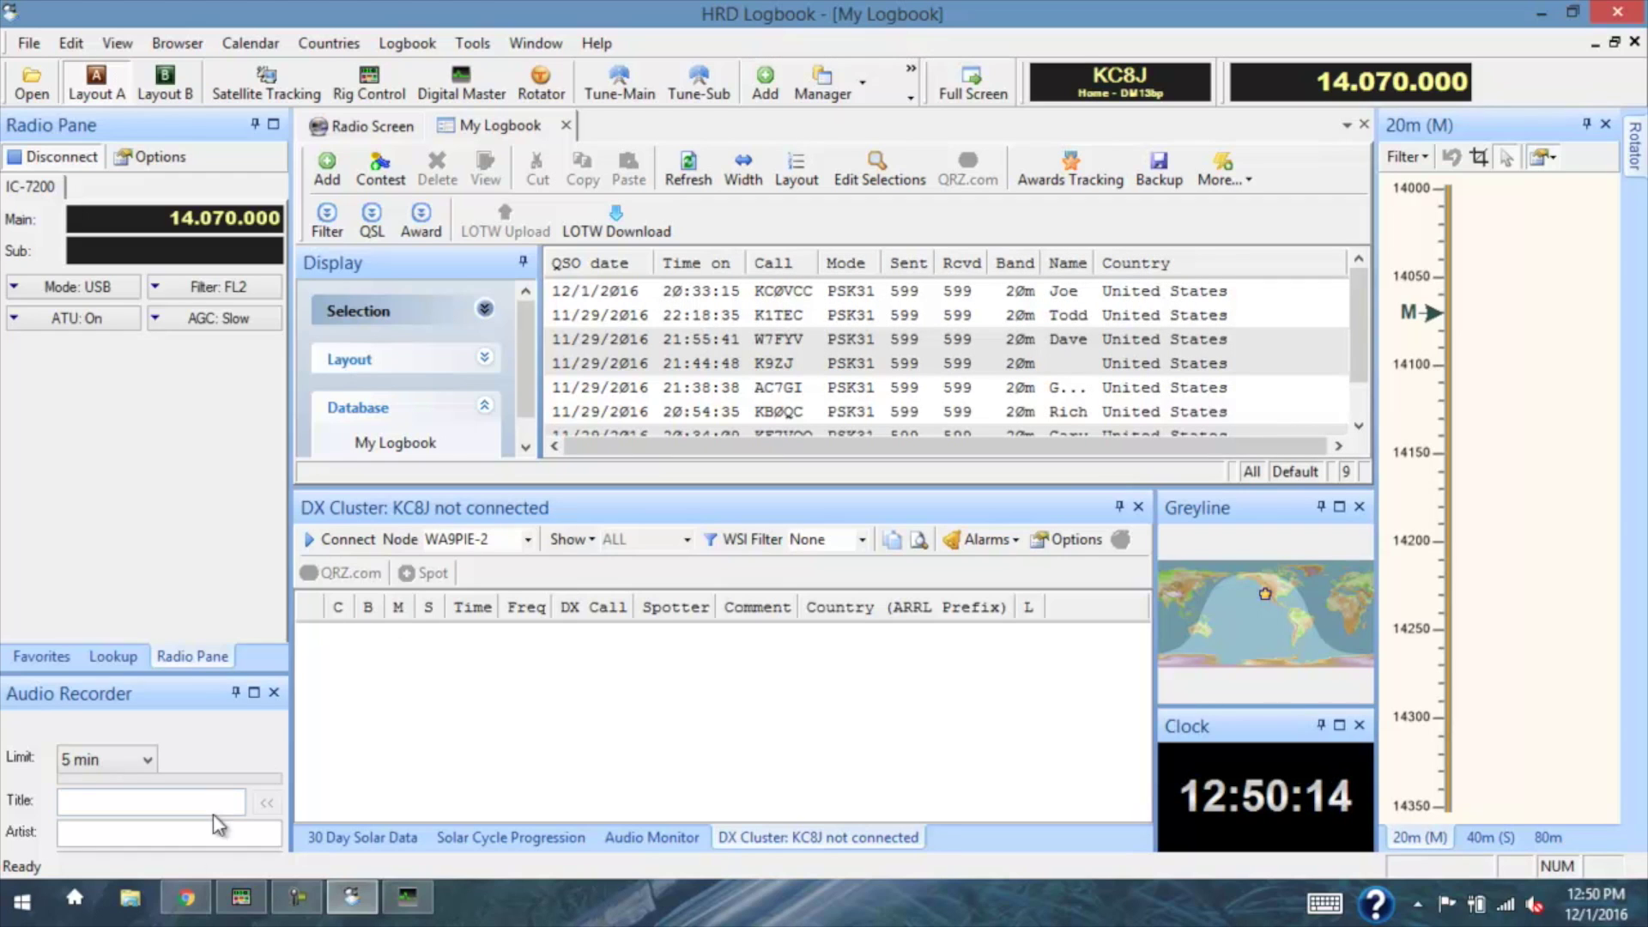
# - Examine the contact list of the QRZ.com logbook in Chrome and return to HRD Logbook
pyautogui.moveTo(184, 901)
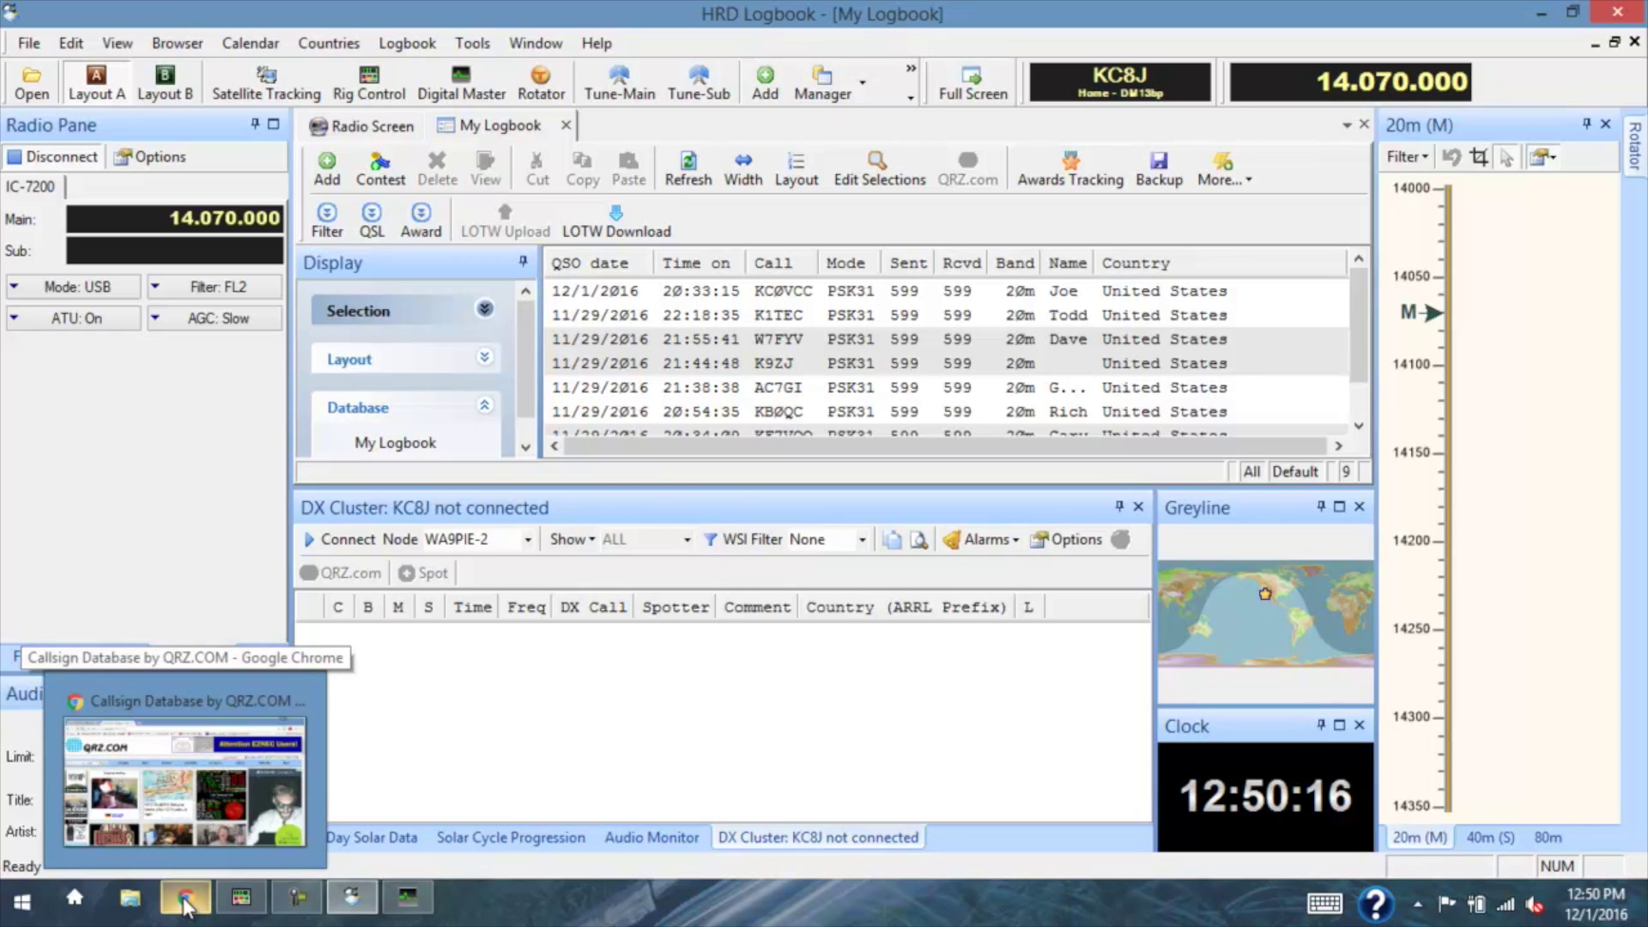
pyautogui.click(185, 901)
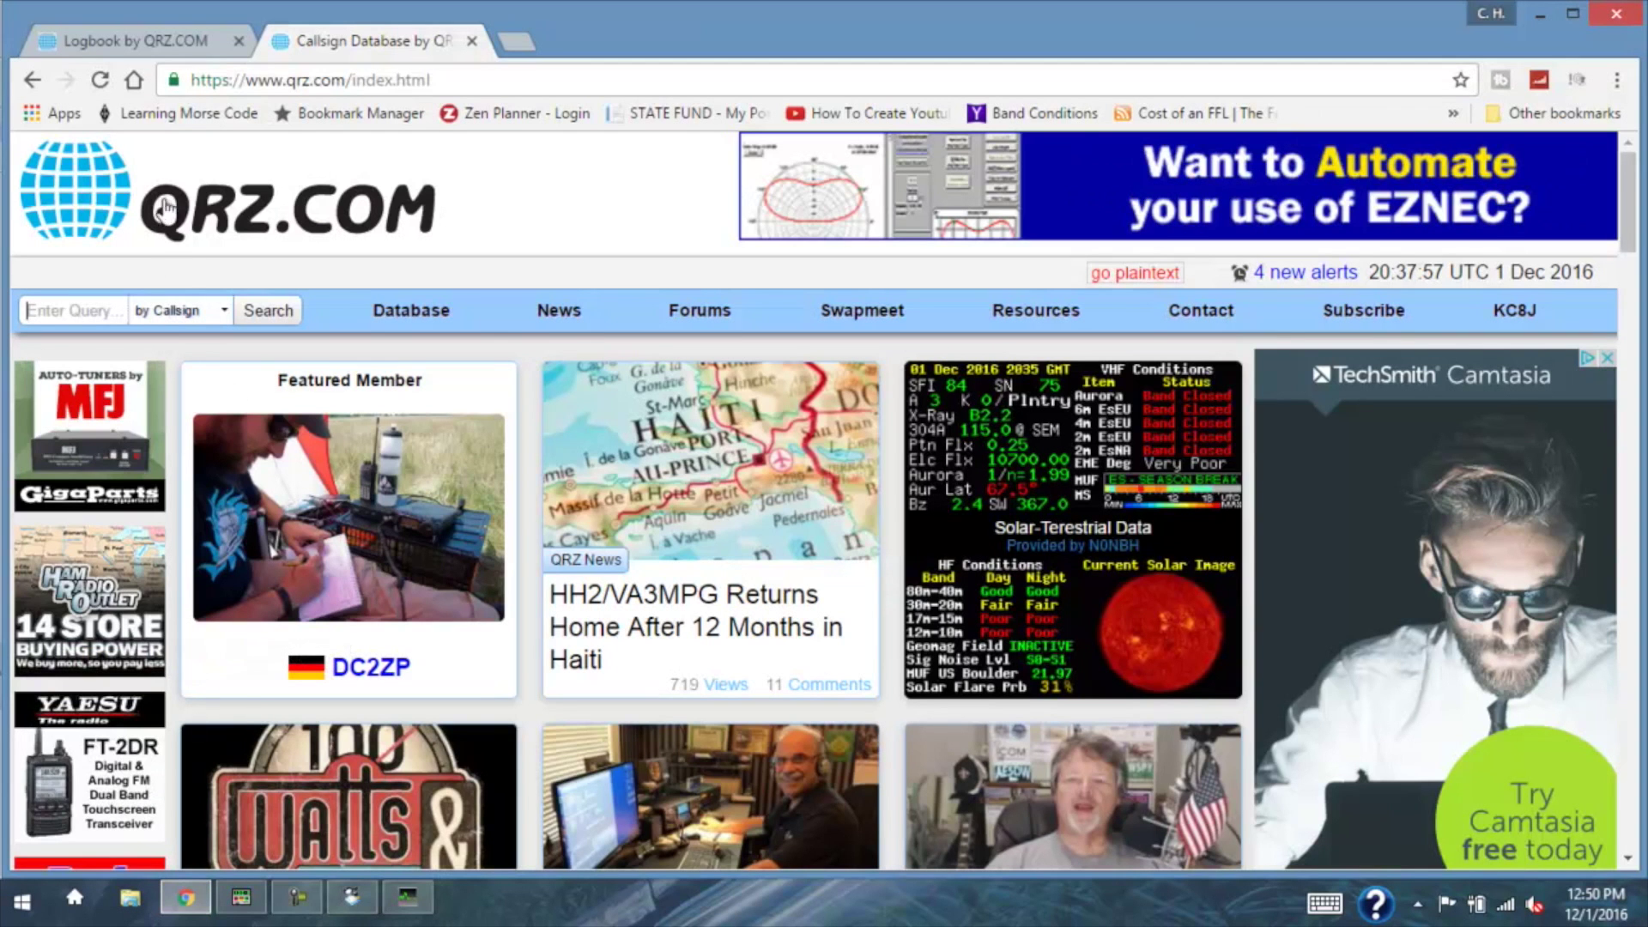
pyautogui.click(184, 41)
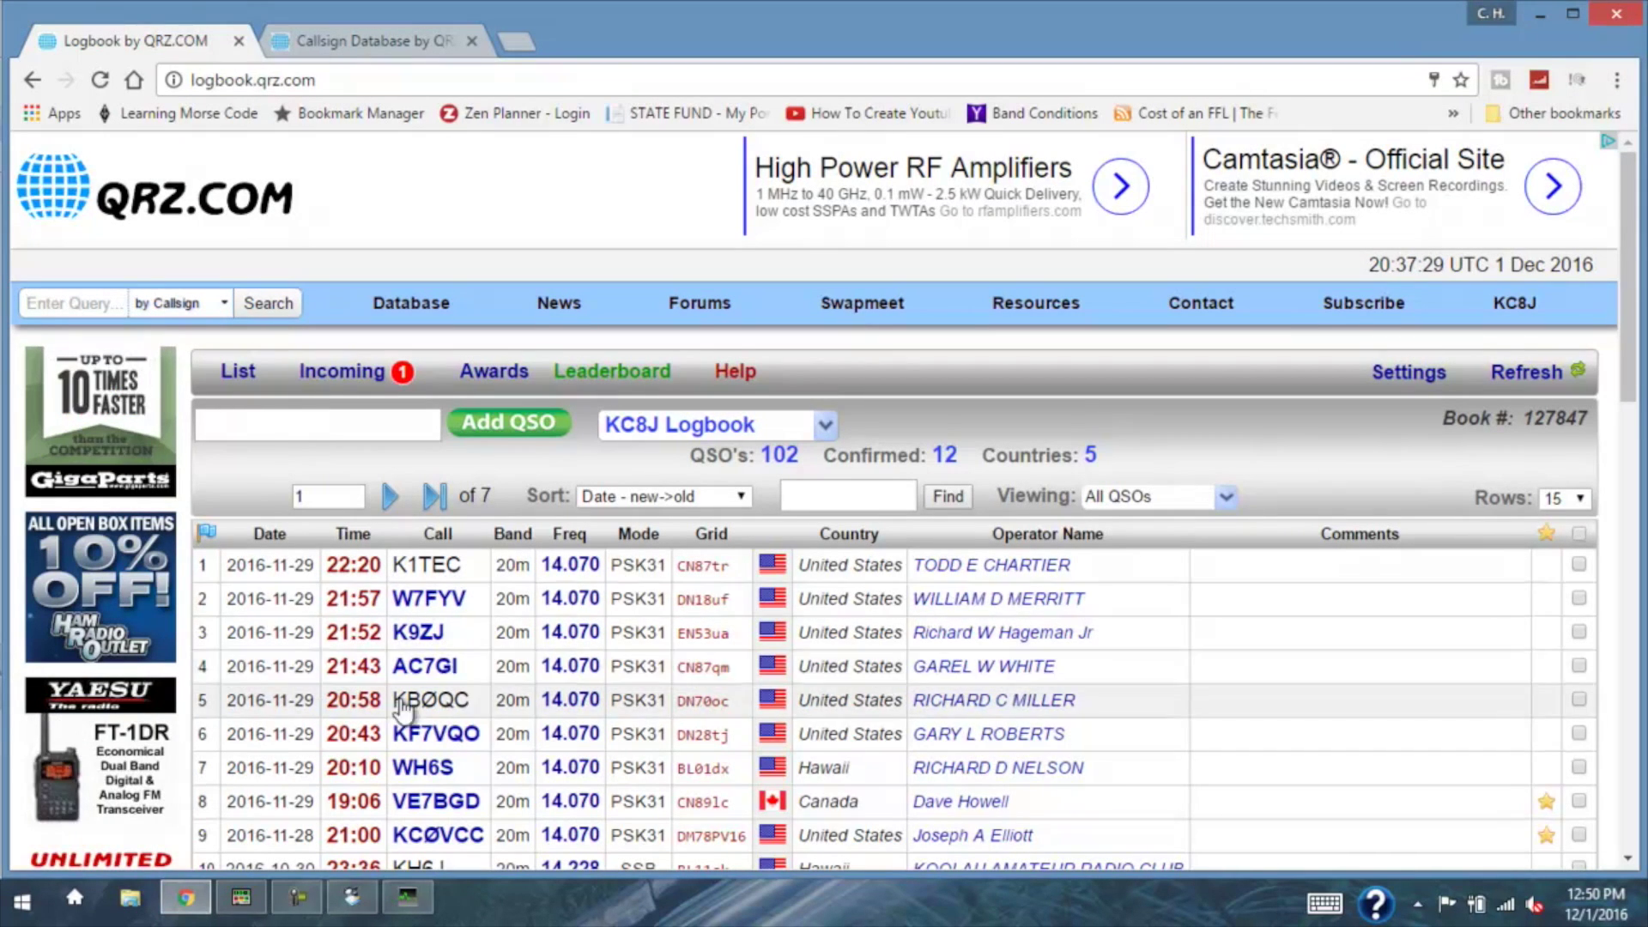
pyautogui.moveTo(242, 898)
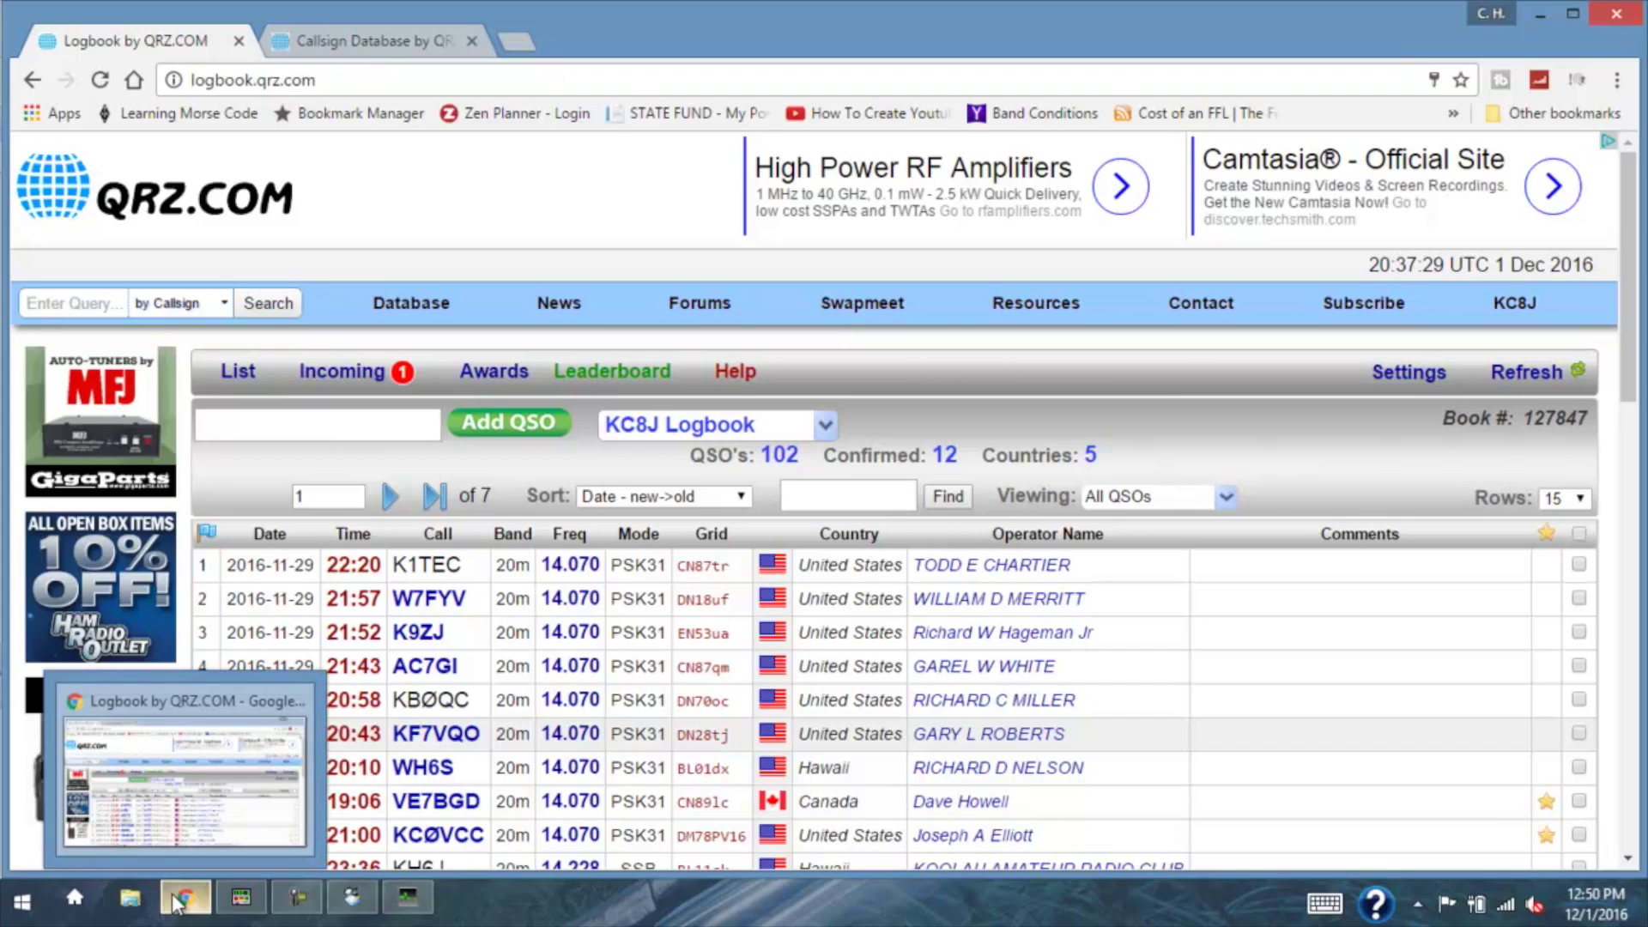
pyautogui.click(352, 897)
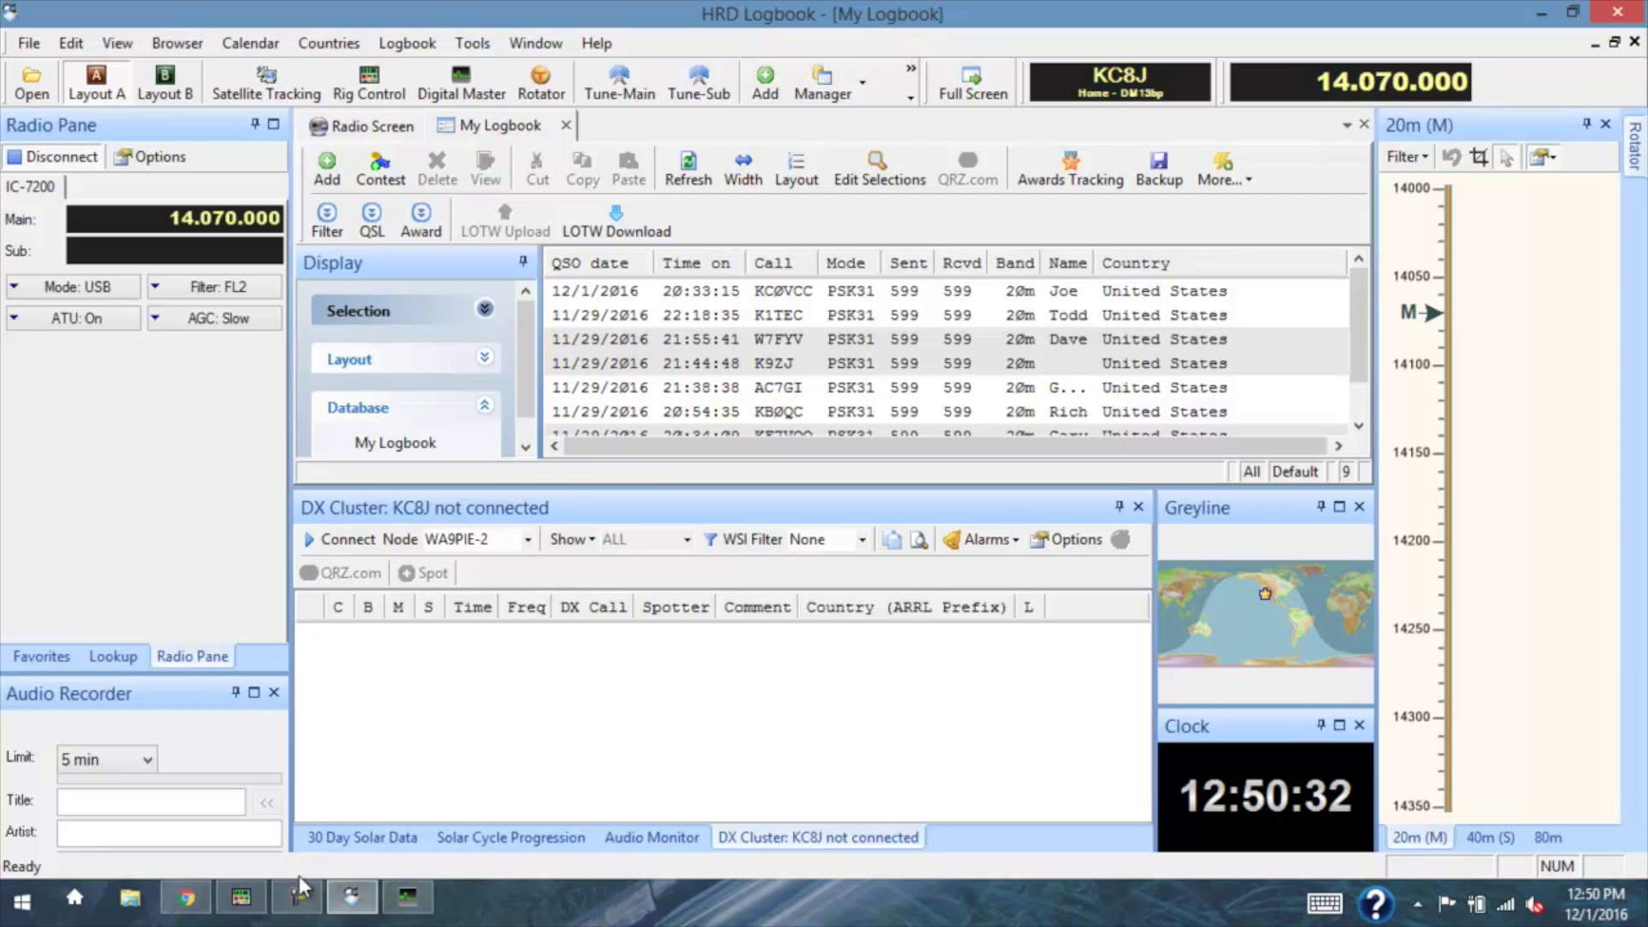
# - Switch to Digital Master 780 and transmit the CQ call with automatic stop, repeating it until a station answers
pyautogui.click(406, 897)
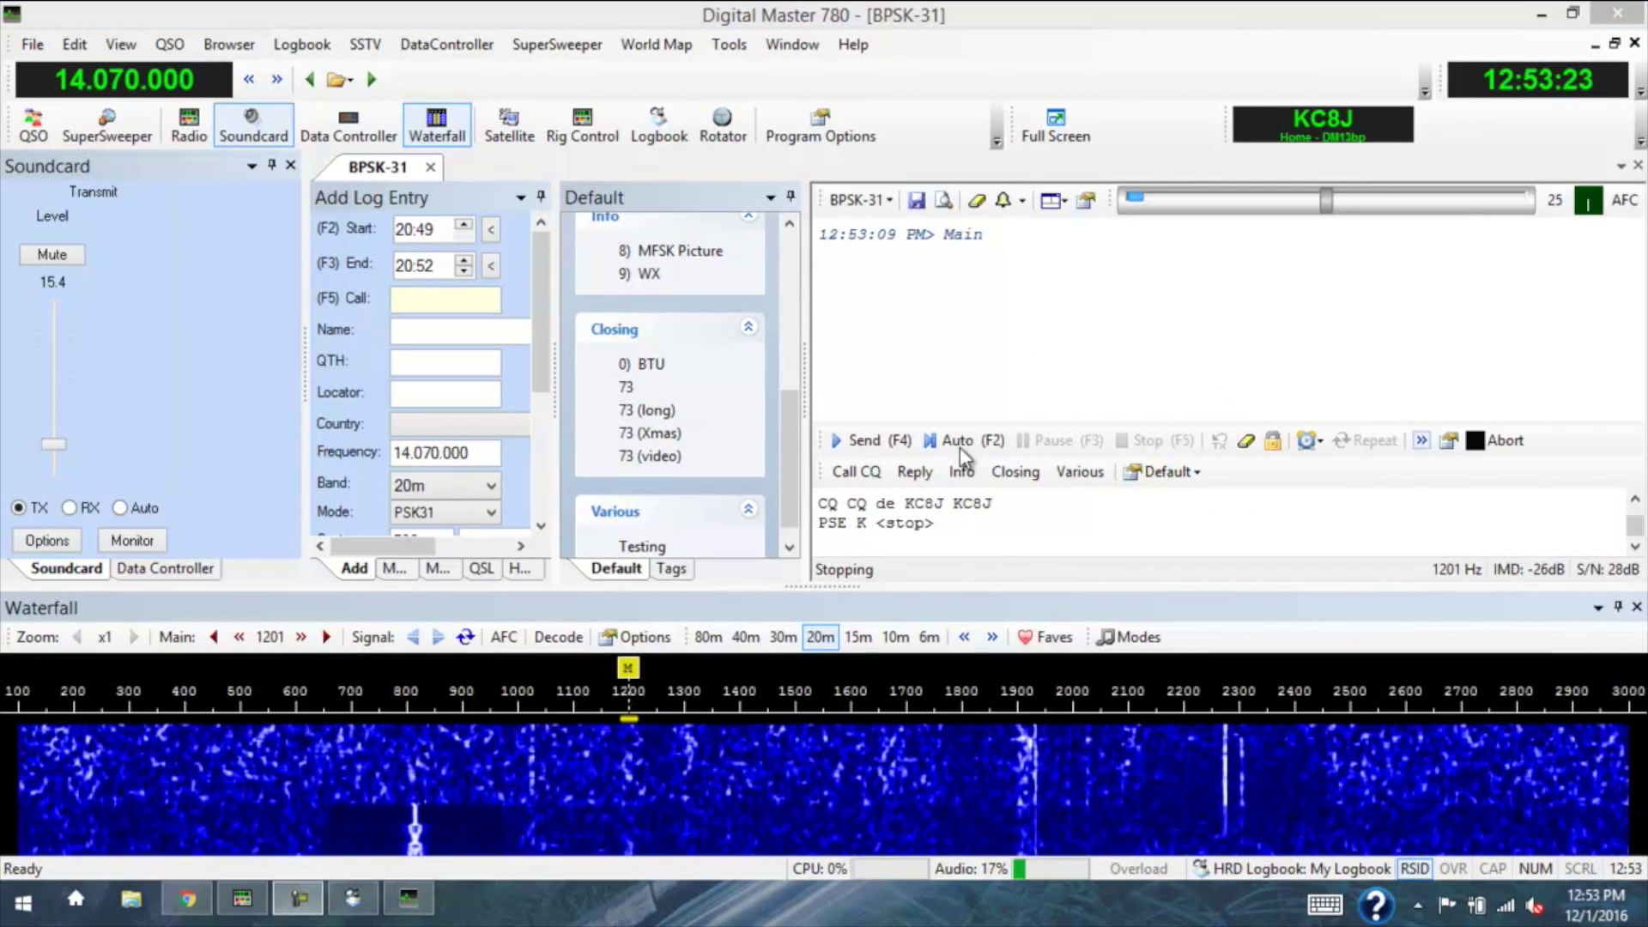
pyautogui.click(959, 445)
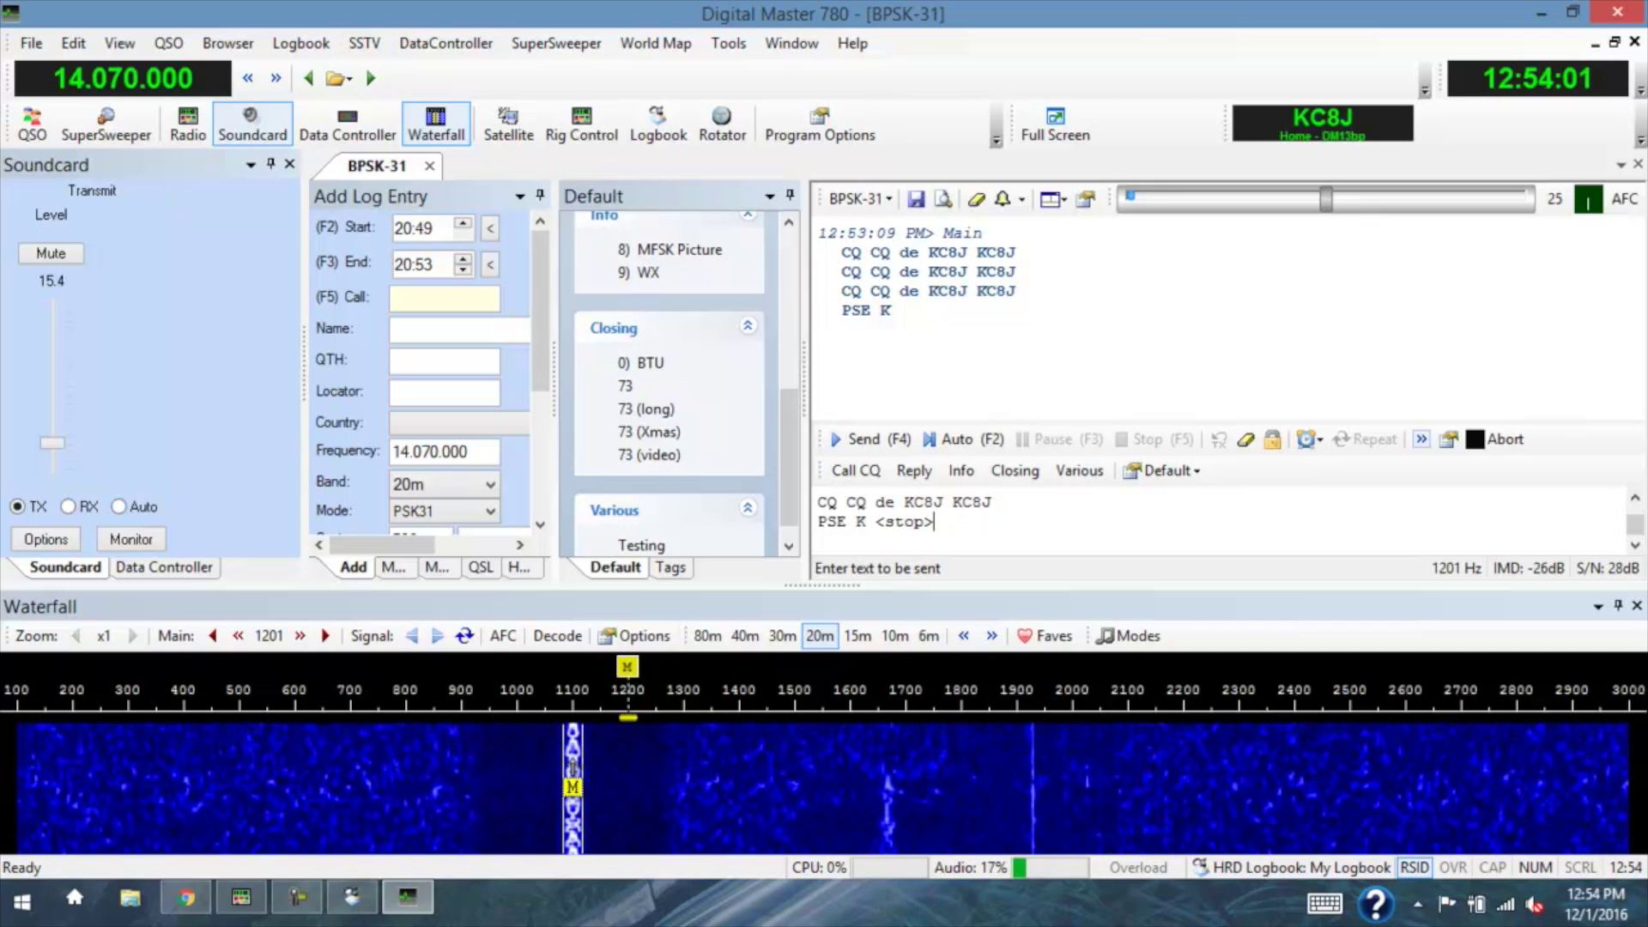
pyautogui.click(962, 443)
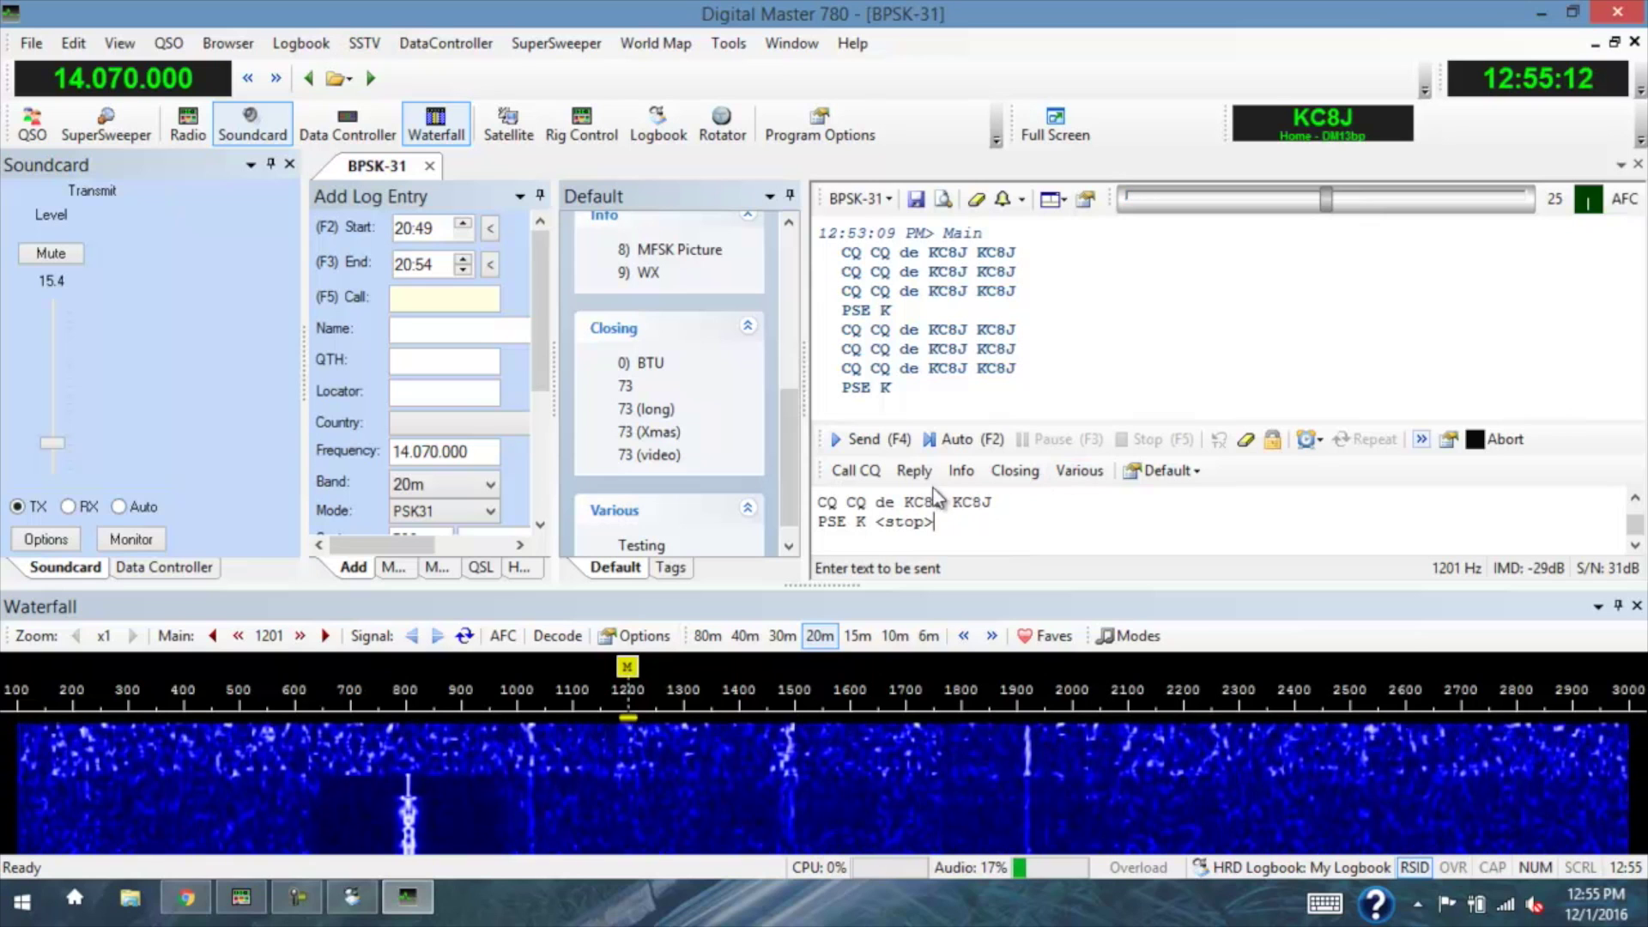
pyautogui.click(951, 444)
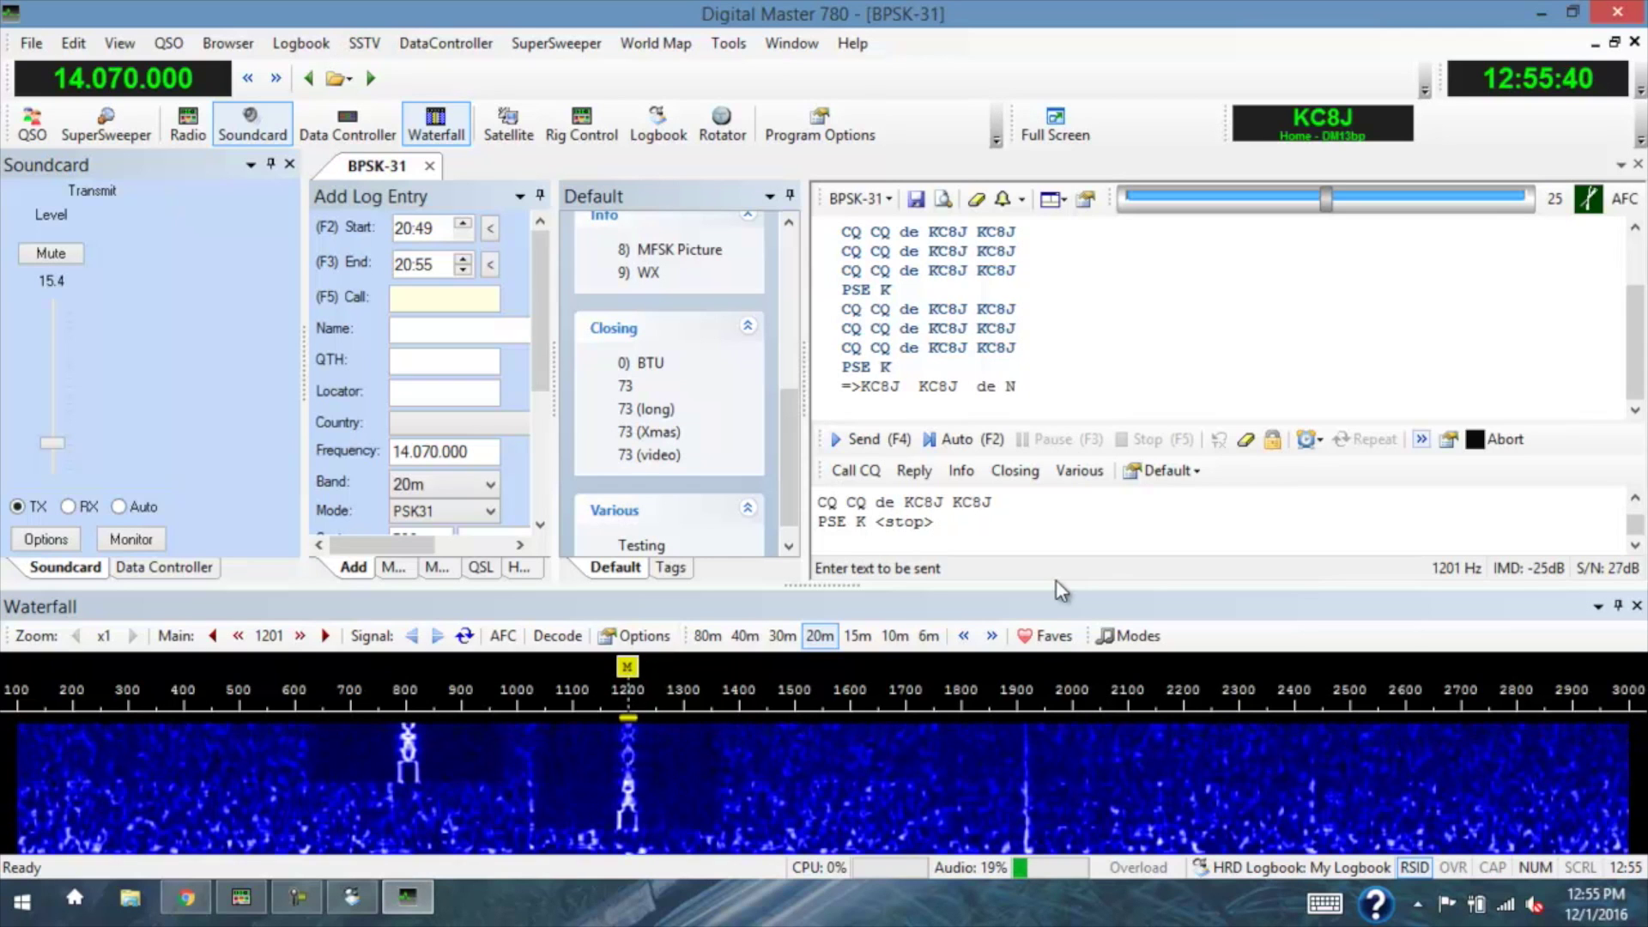
pyautogui.click(1245, 439)
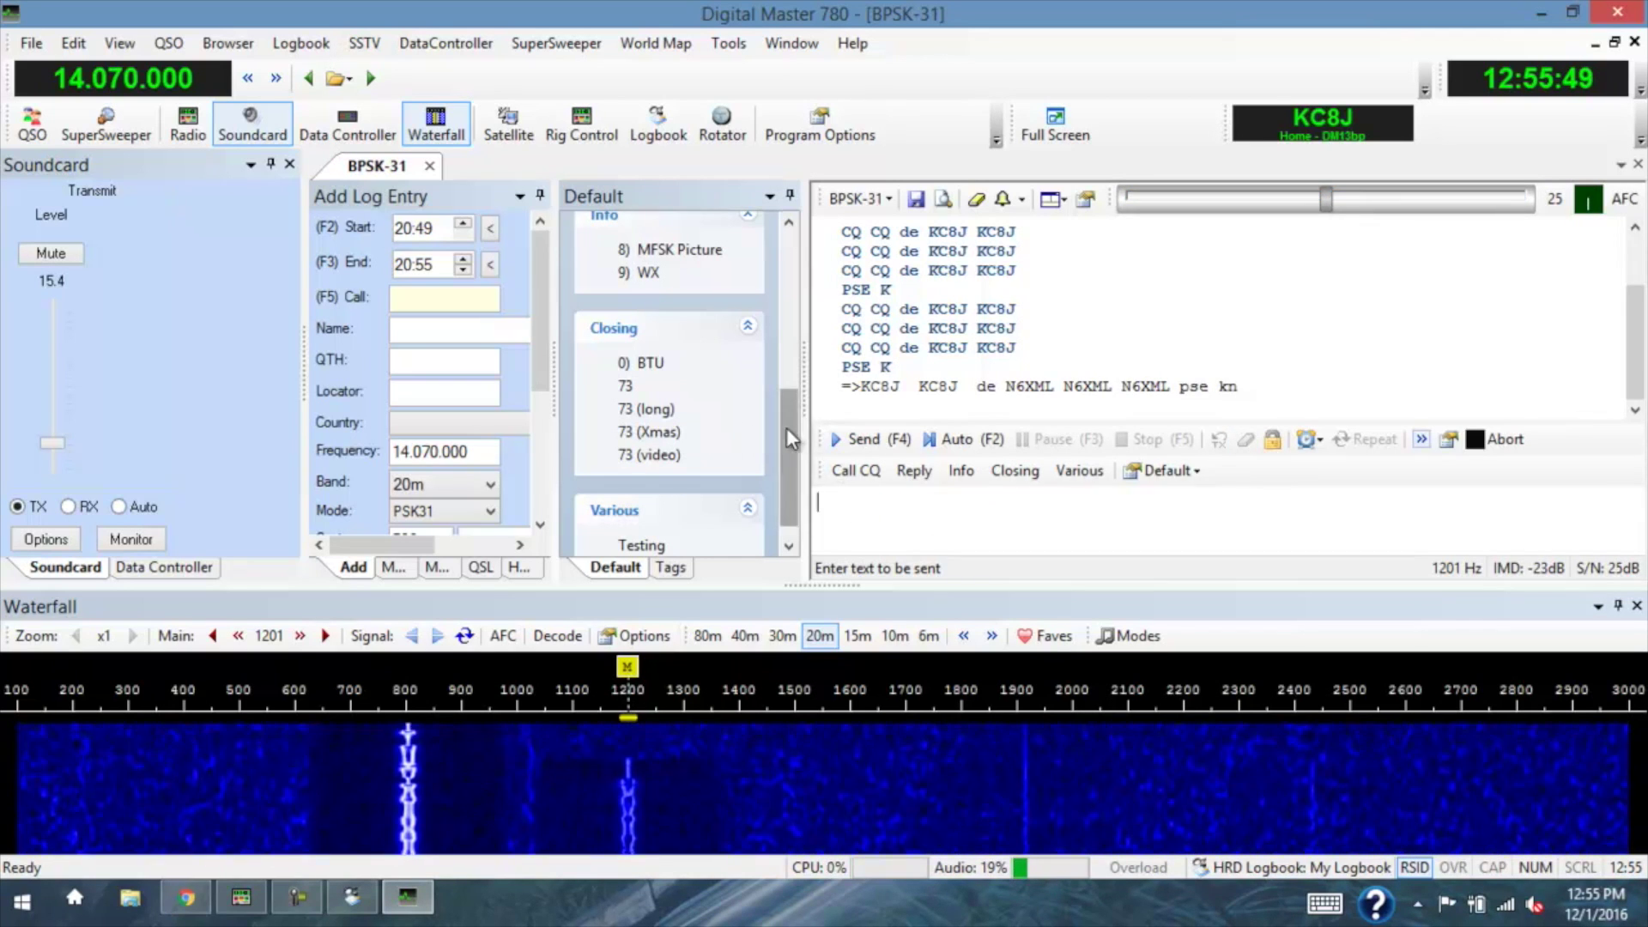
pyautogui.moveTo(786, 427); pyautogui.dragTo(788, 330)
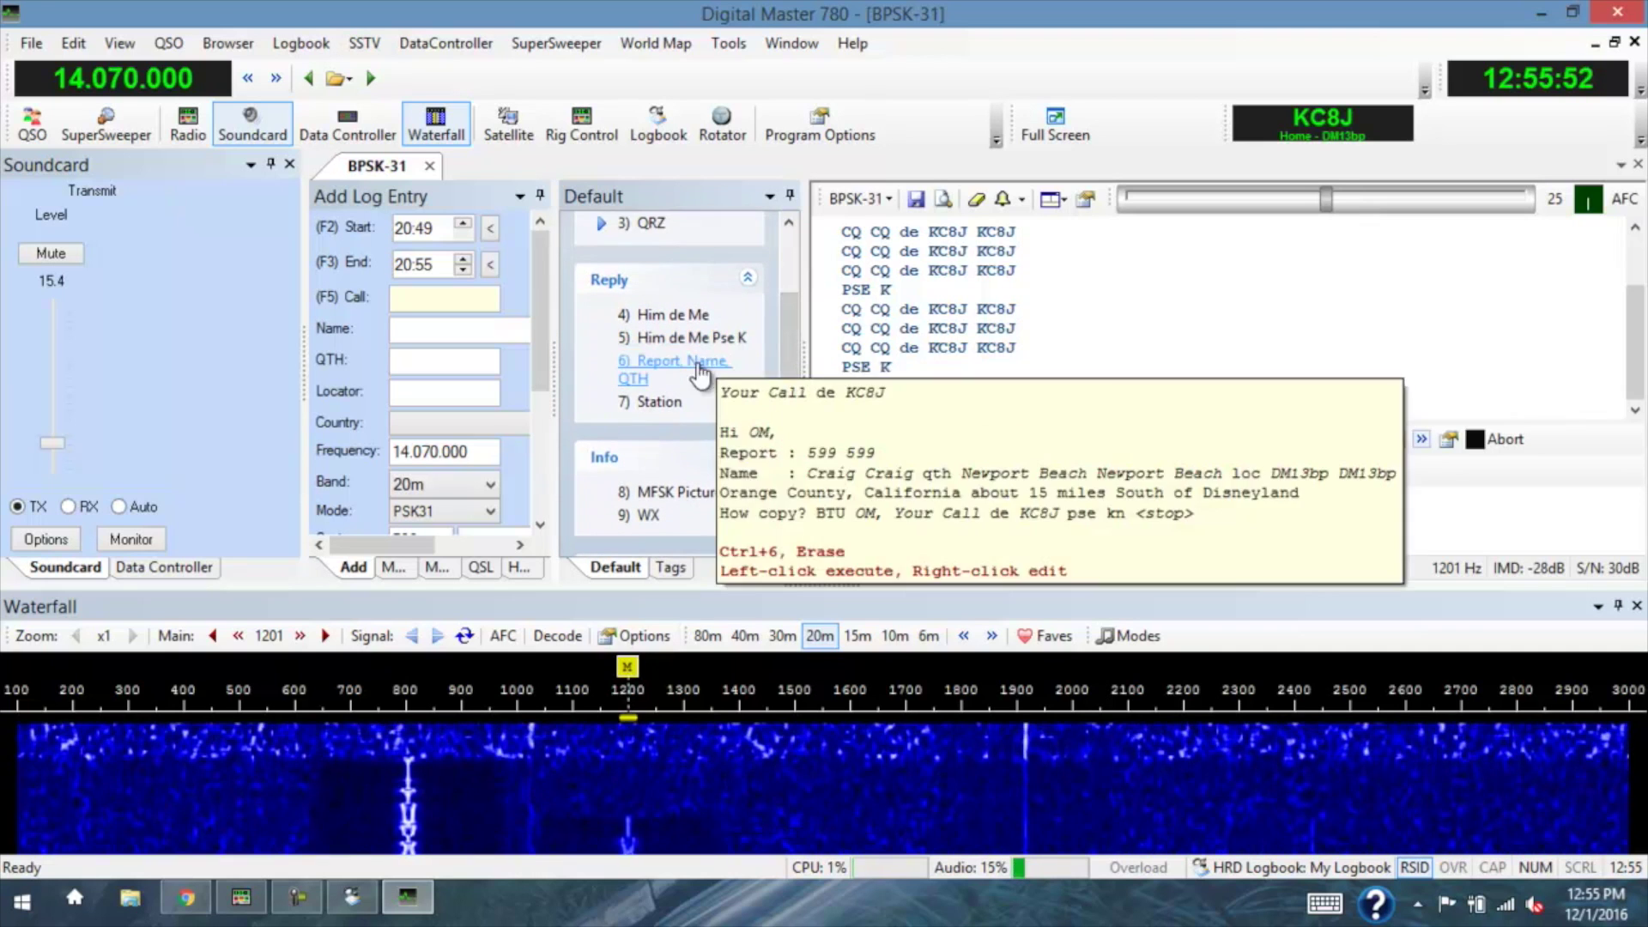
pyautogui.click(684, 365)
pyautogui.click(957, 439)
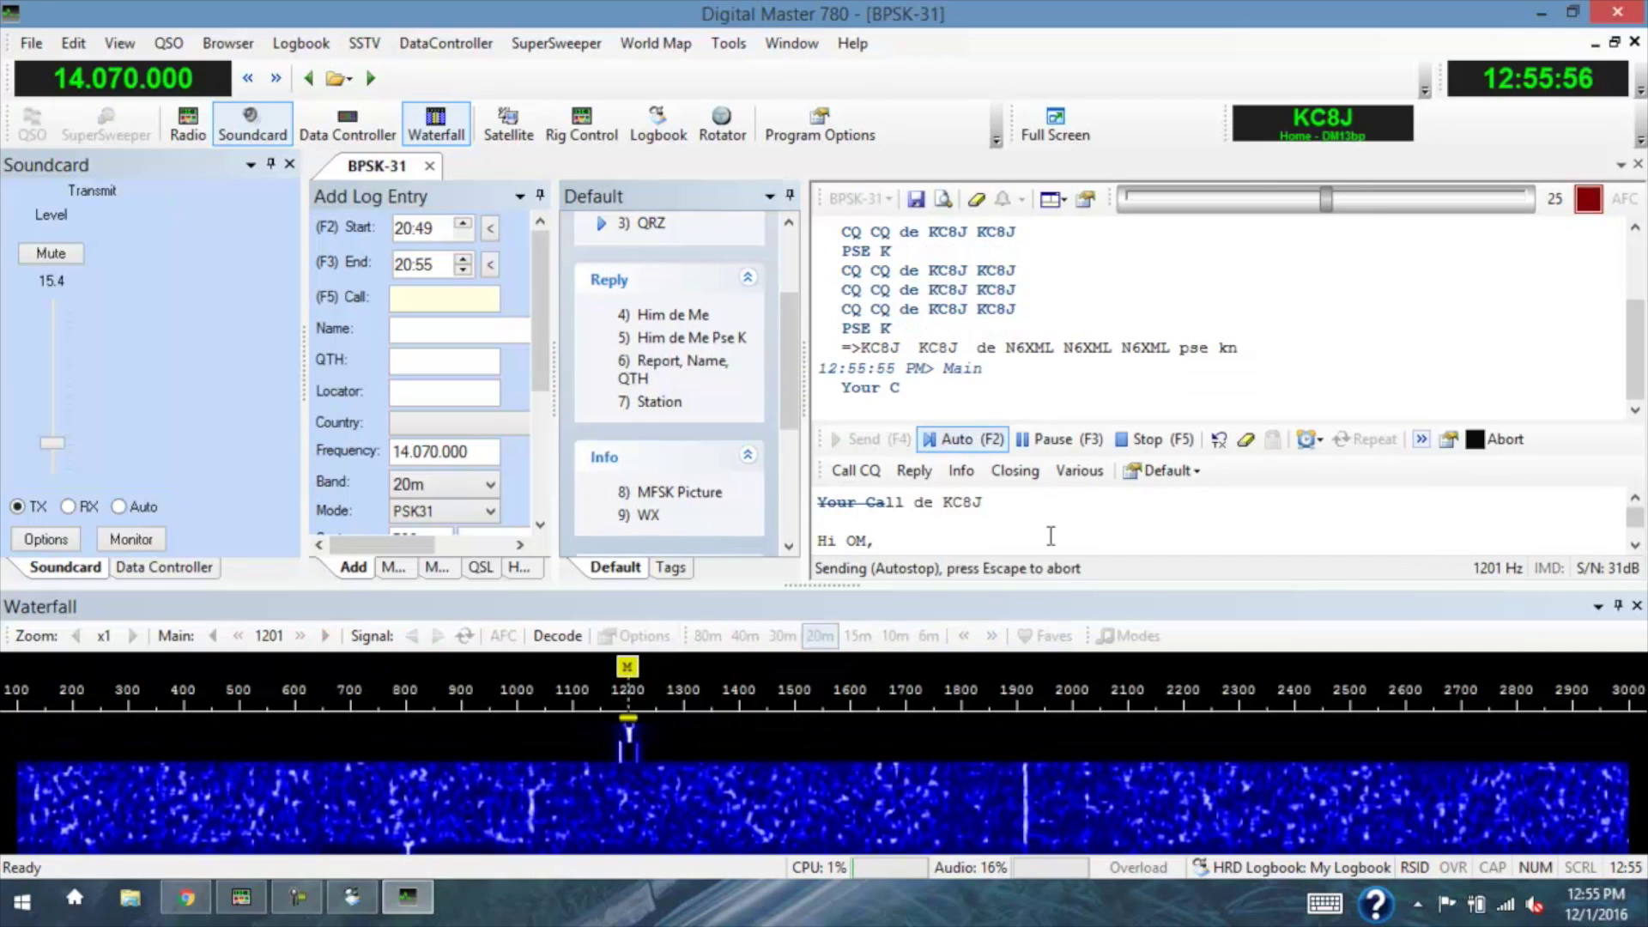
pyautogui.click(1139, 443)
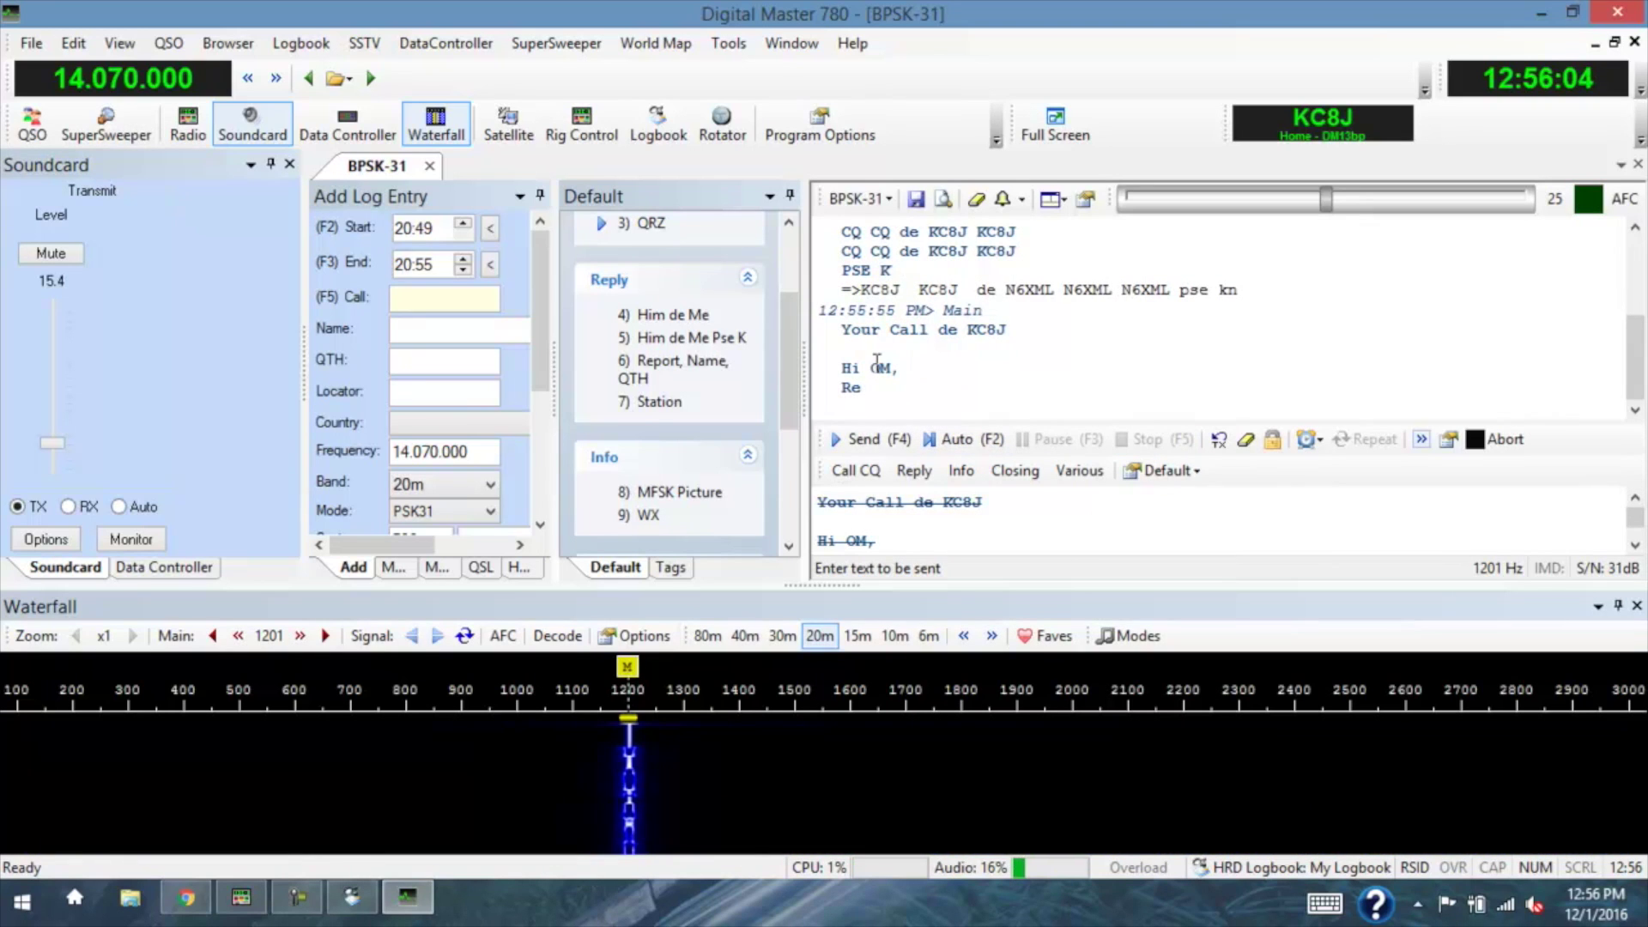
pyautogui.click(1245, 439)
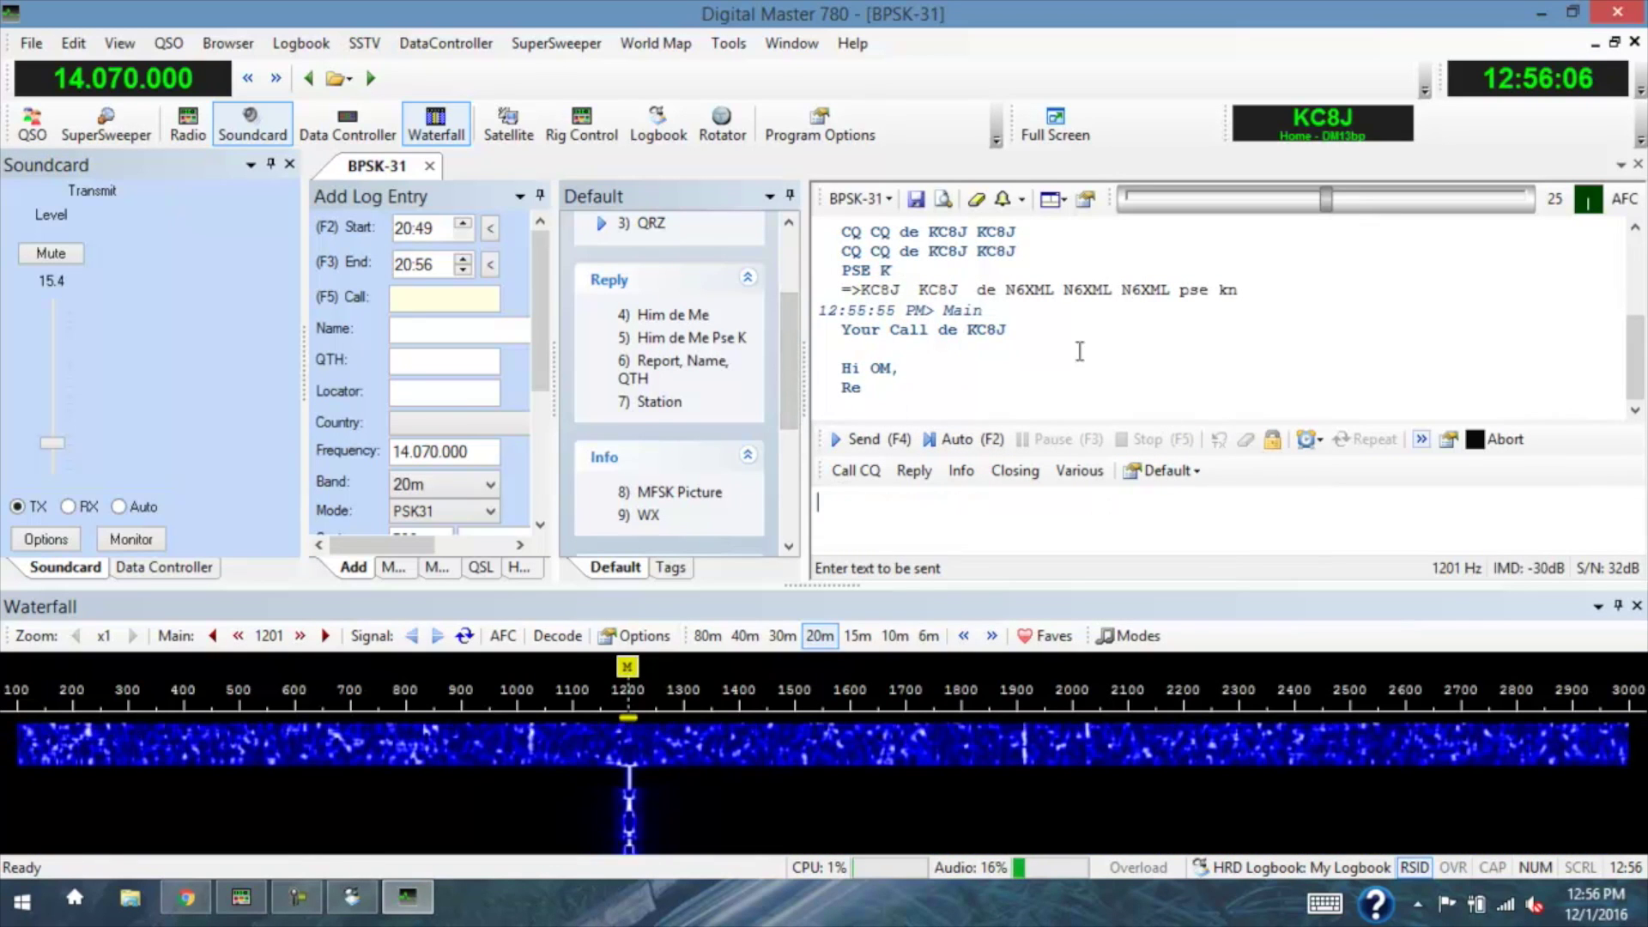
# - Fill the log entry's call with the answering station's callsign from the received text and load the Report, Name, QTH reply
pyautogui.rightClick(1064, 294)
pyautogui.click(1095, 311)
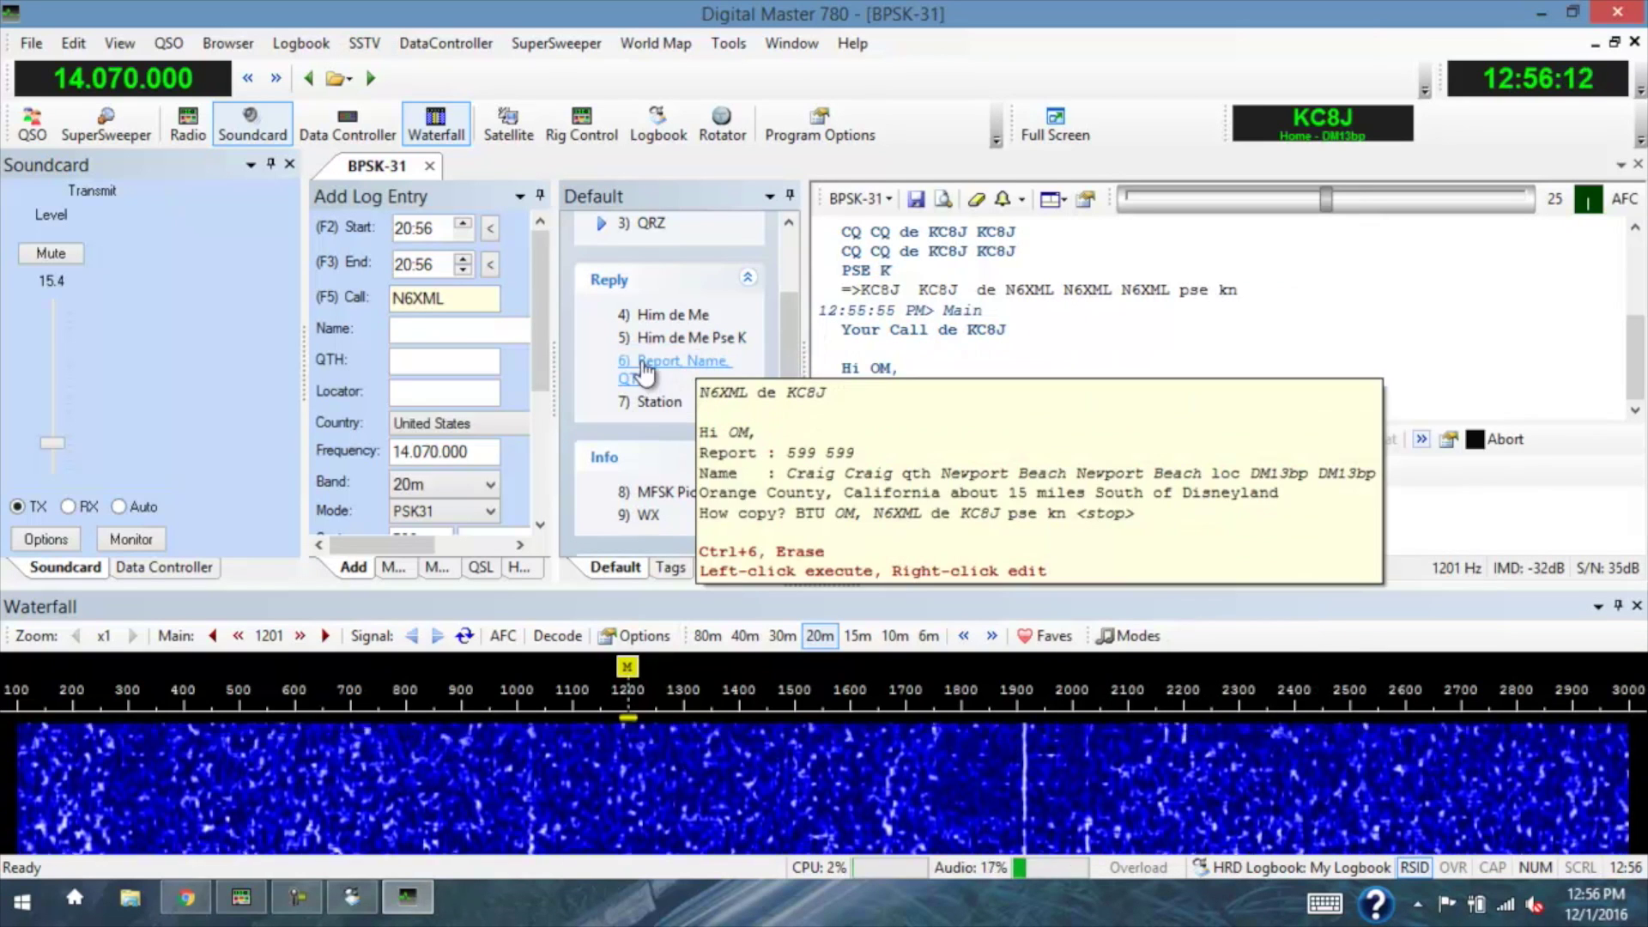
pyautogui.click(678, 362)
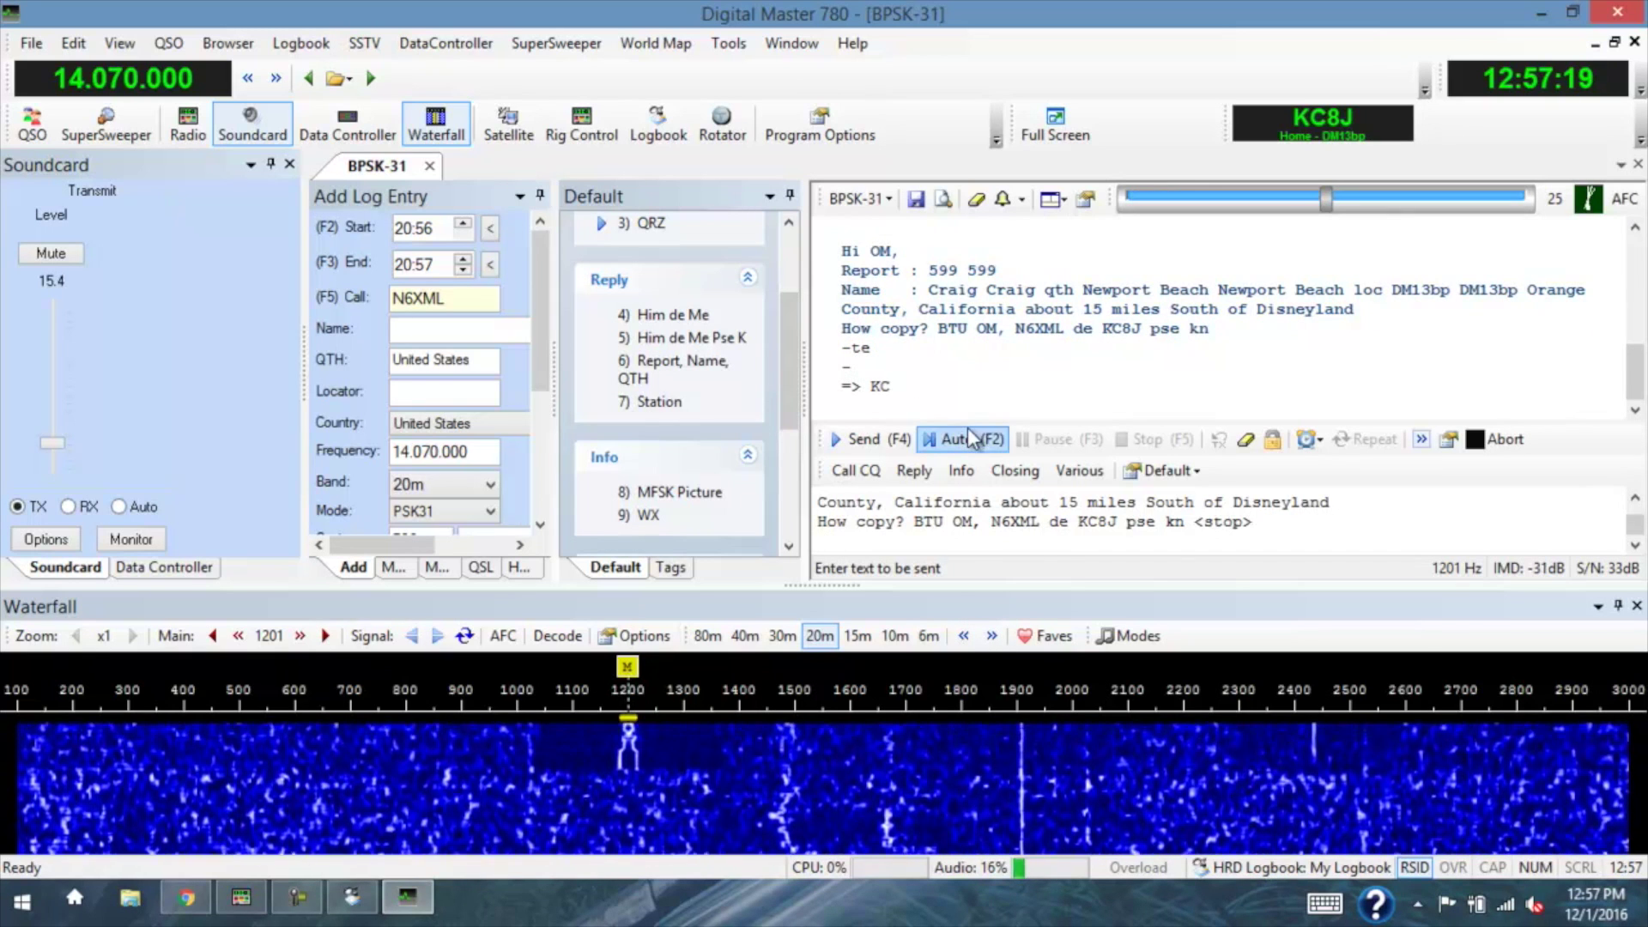
# - Clear the sent report and load the Station reply as the next outgoing text
pyautogui.click(1246, 441)
pyautogui.click(659, 402)
# - Fill the log entry's name with the operator's first name, QTH with Rochester and locator with CN86kt, all from the received text
pyautogui.rightClick(1103, 385)
pyautogui.click(1176, 427)
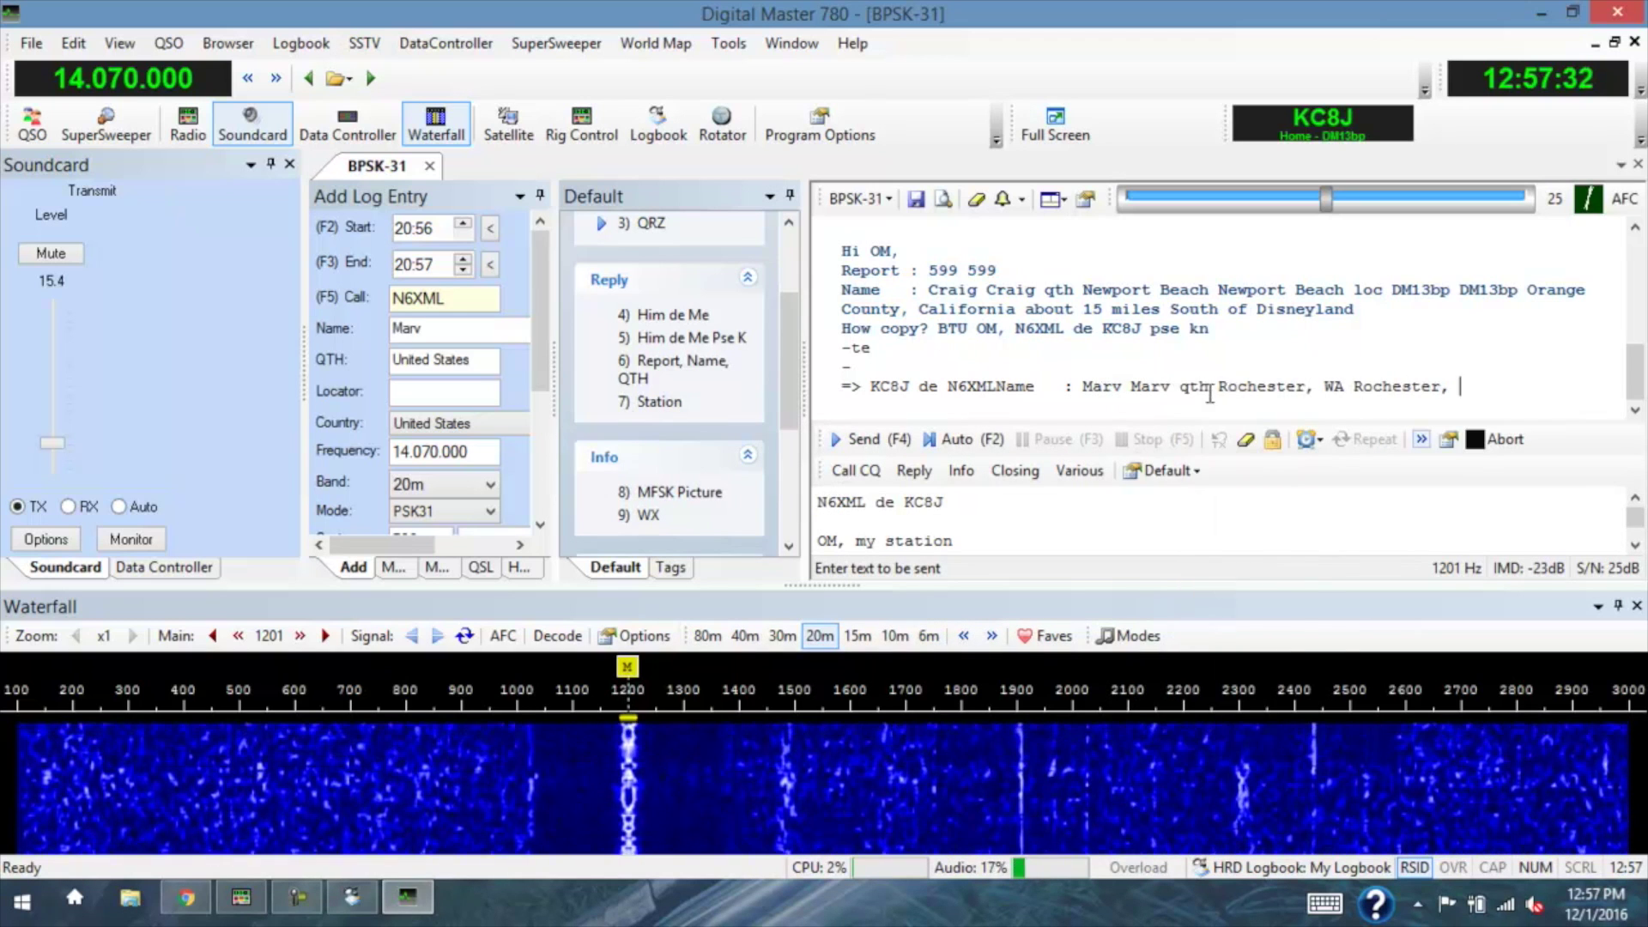
pyautogui.rightClick(1258, 366)
pyautogui.click(1296, 420)
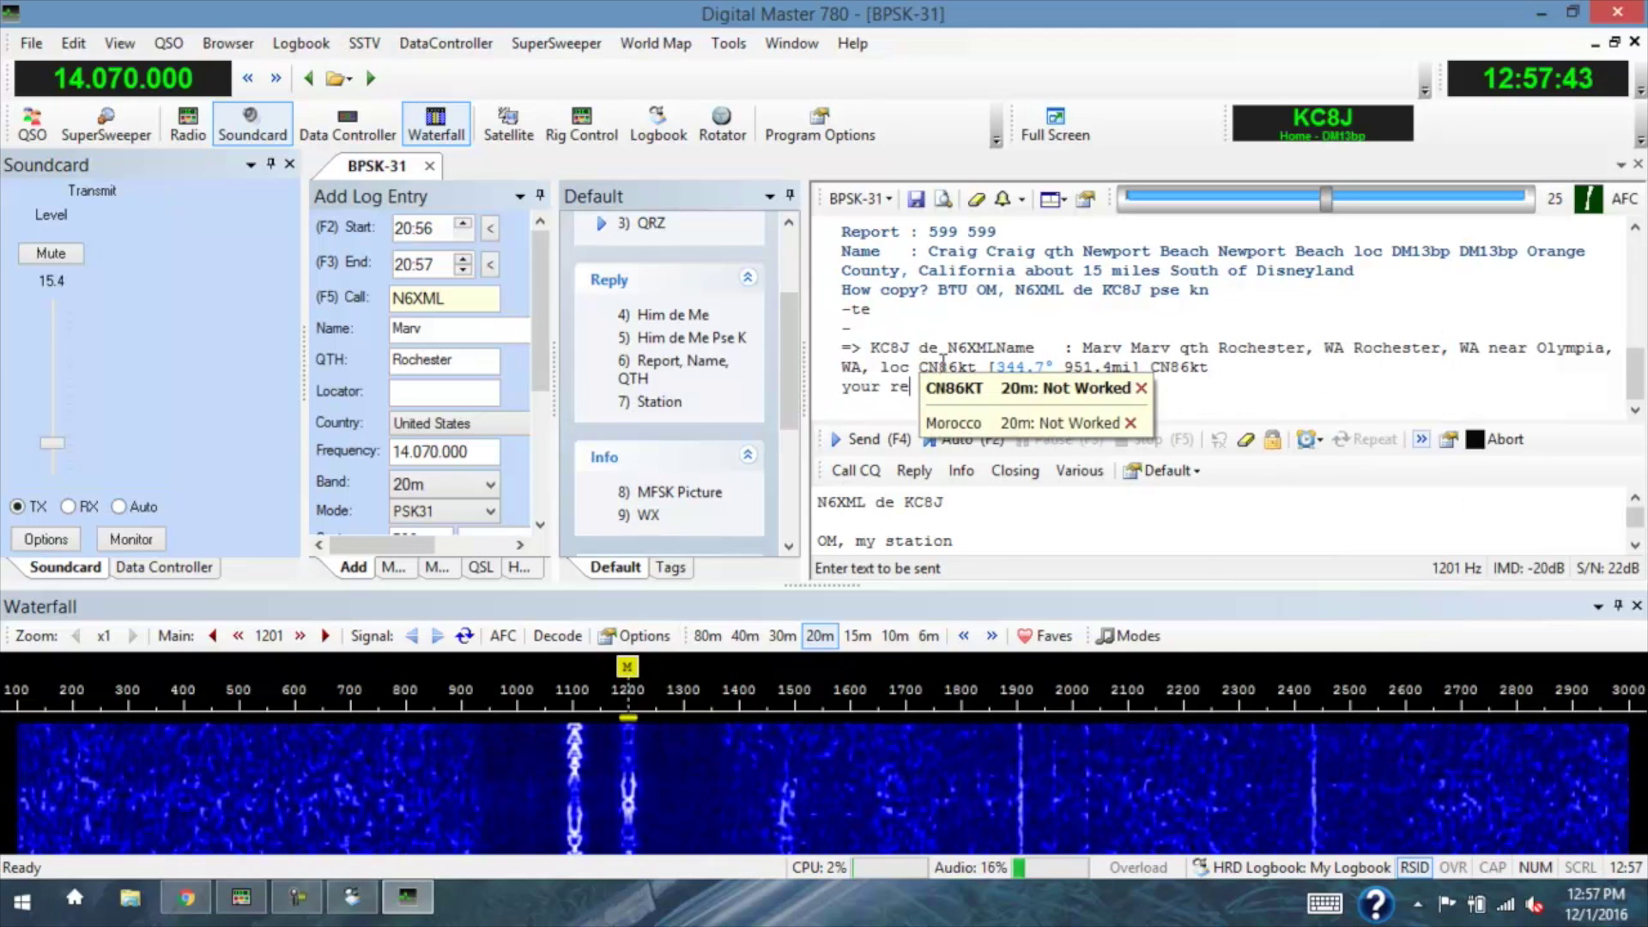
pyautogui.rightClick(943, 367)
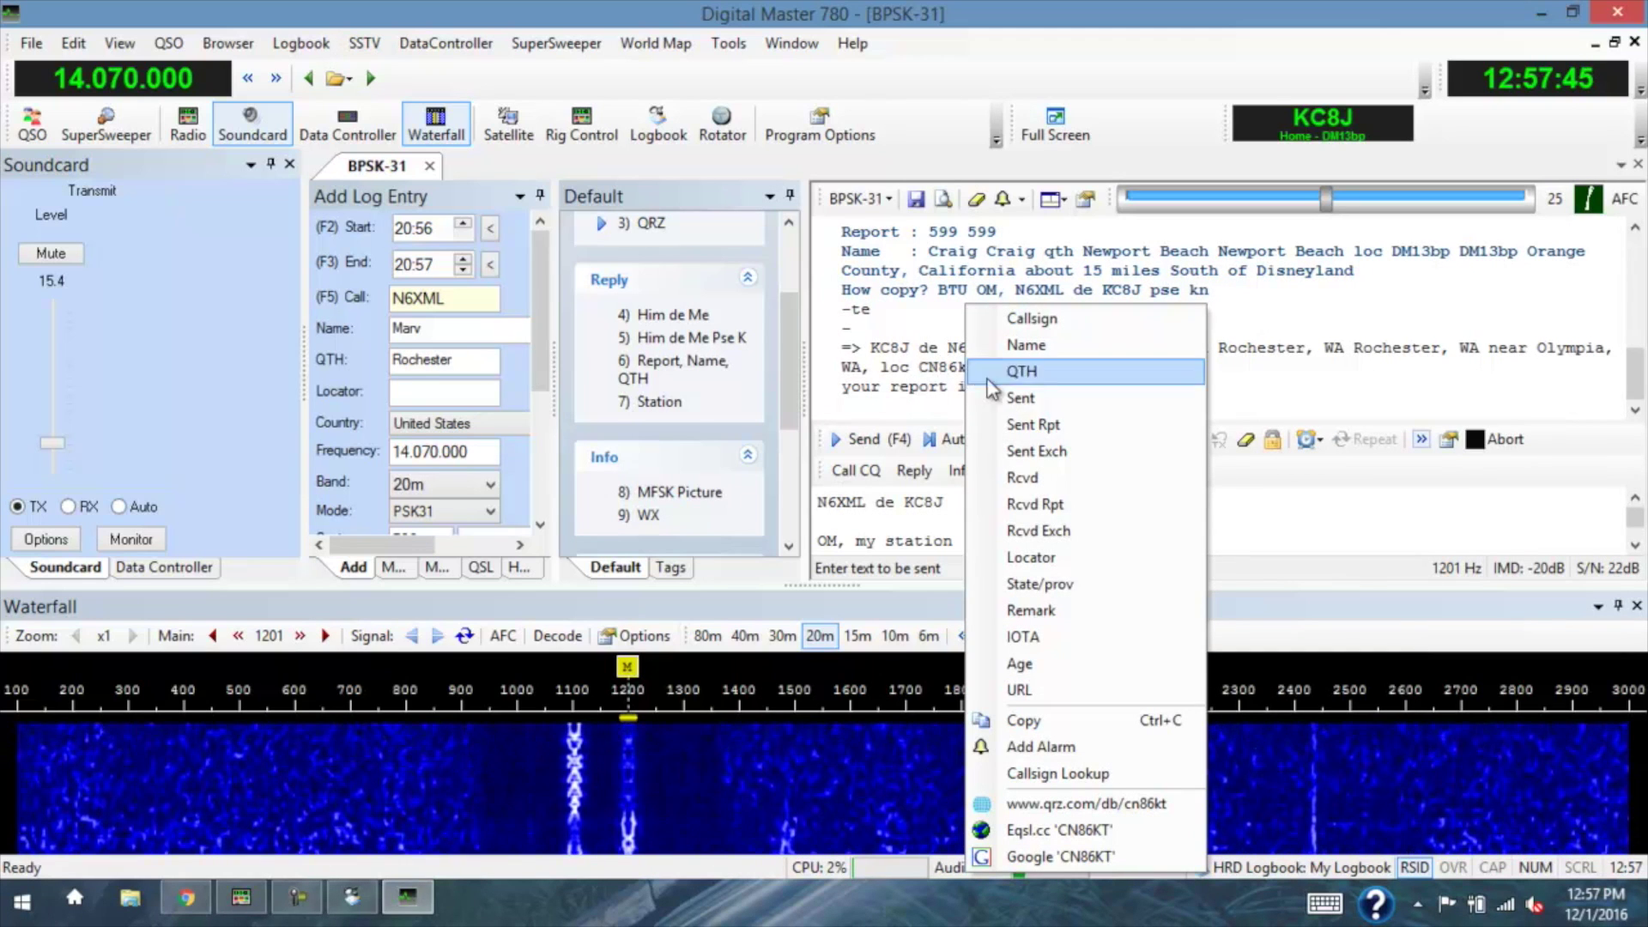
pyautogui.click(1009, 557)
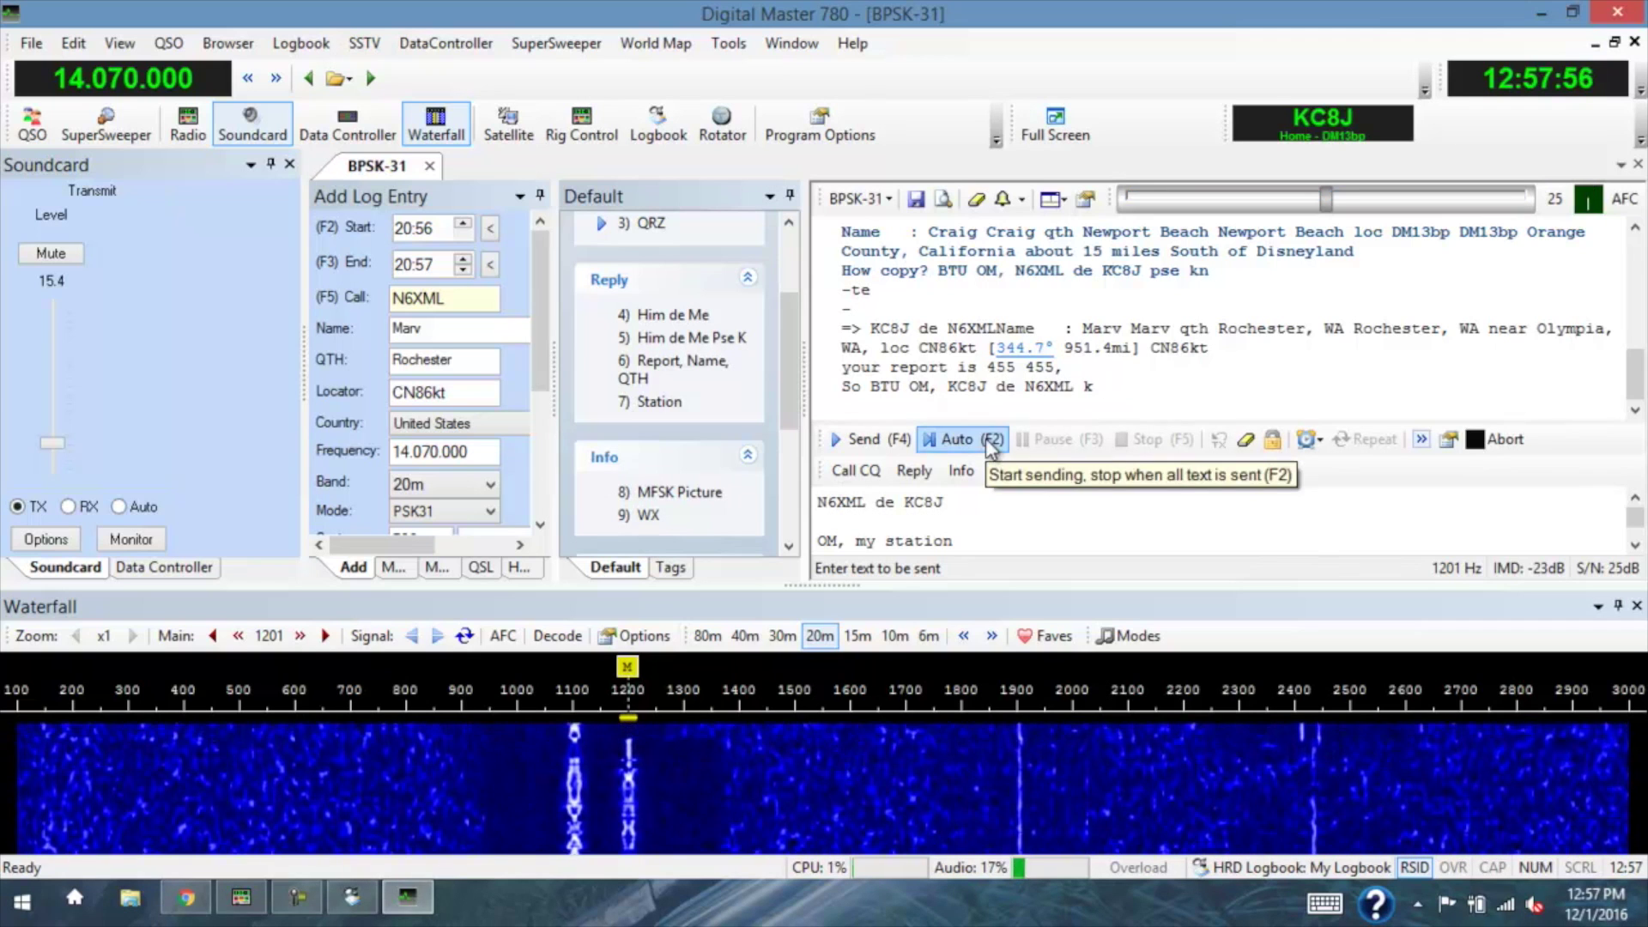
# - Transmit the Station reply with automatic stop and empty the outgoing text once it is sent
pyautogui.click(958, 438)
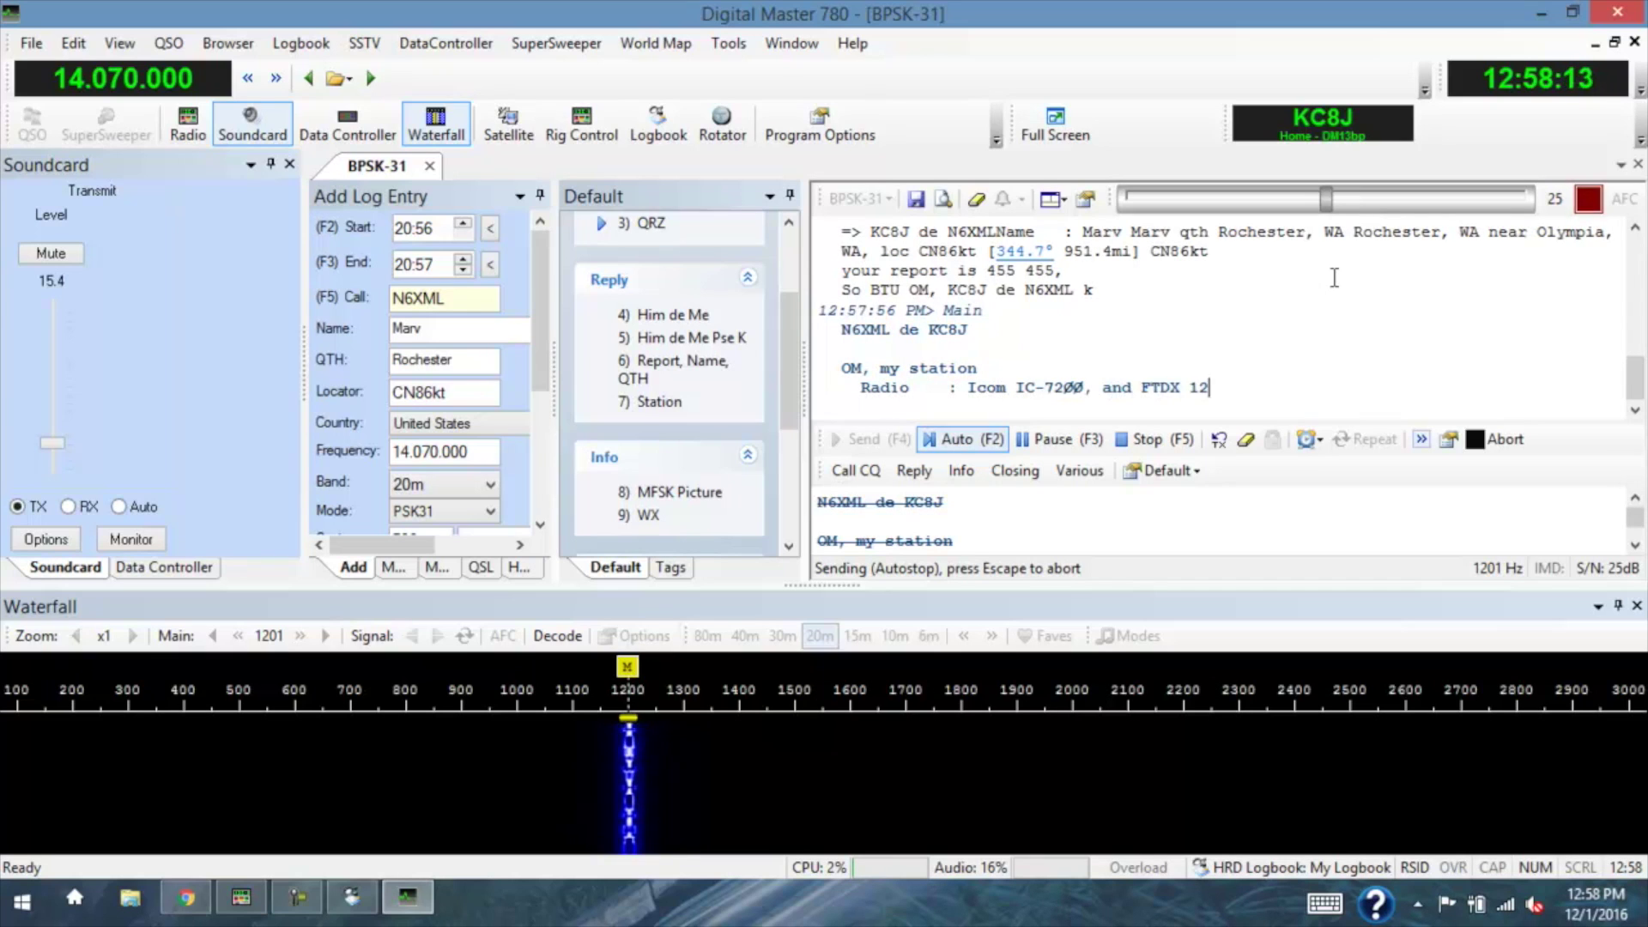
pyautogui.click(1307, 519)
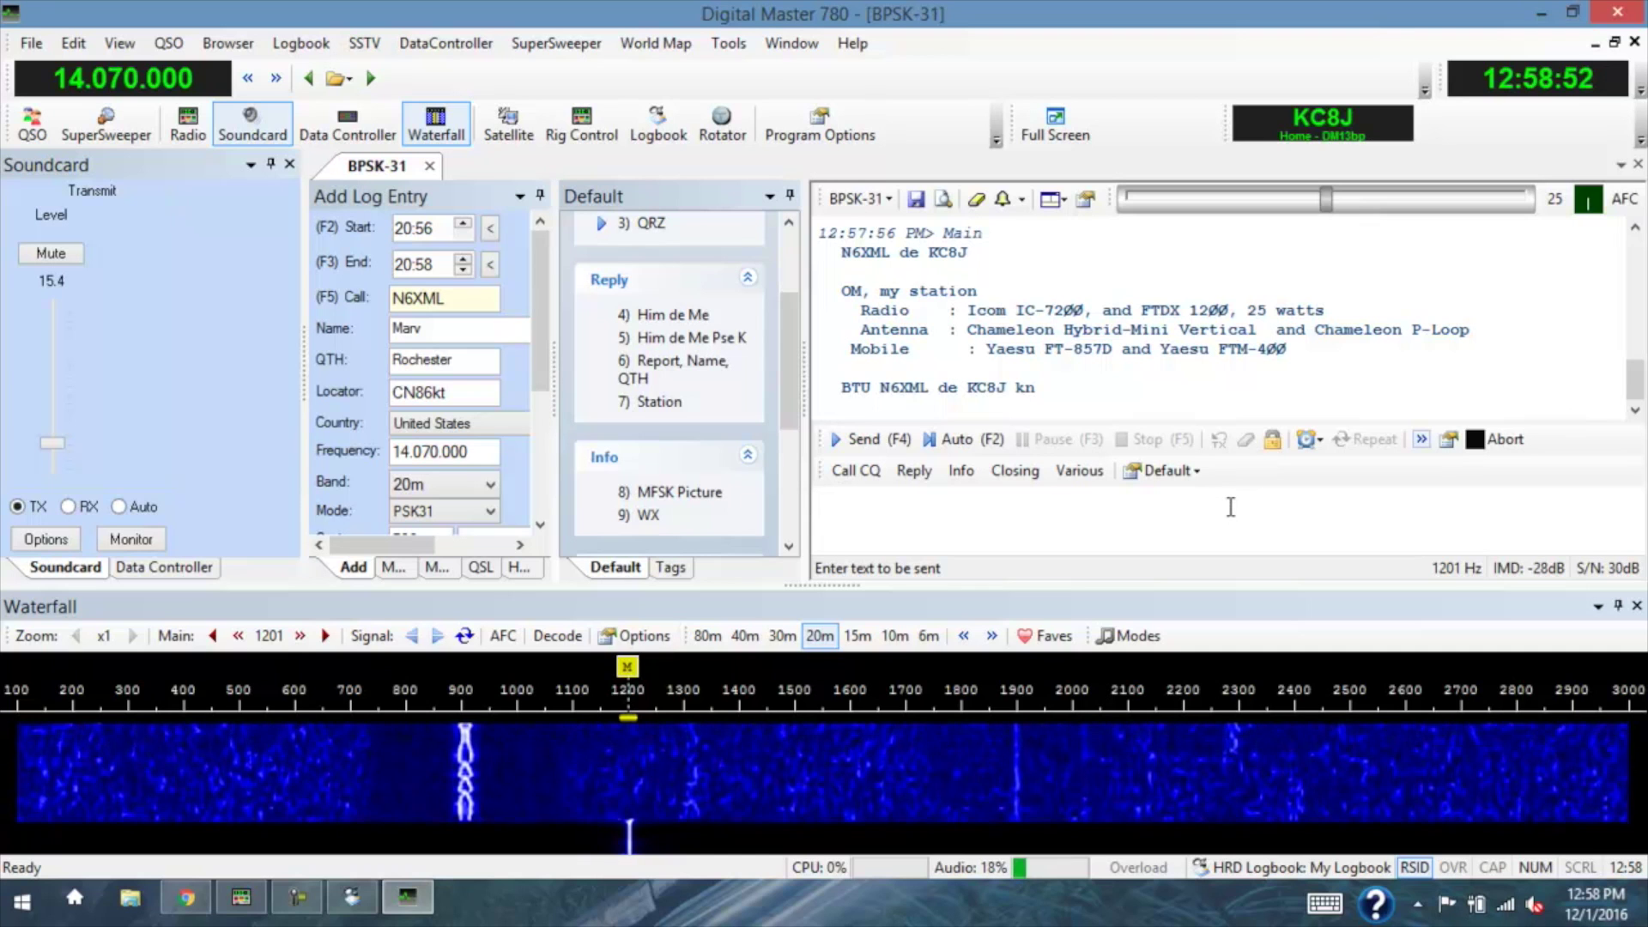
# - Write the outgoing message "This QSO will be on YouTube this evening!" and transmit it with automatic stop
pyautogui.write('This QSO will be ')
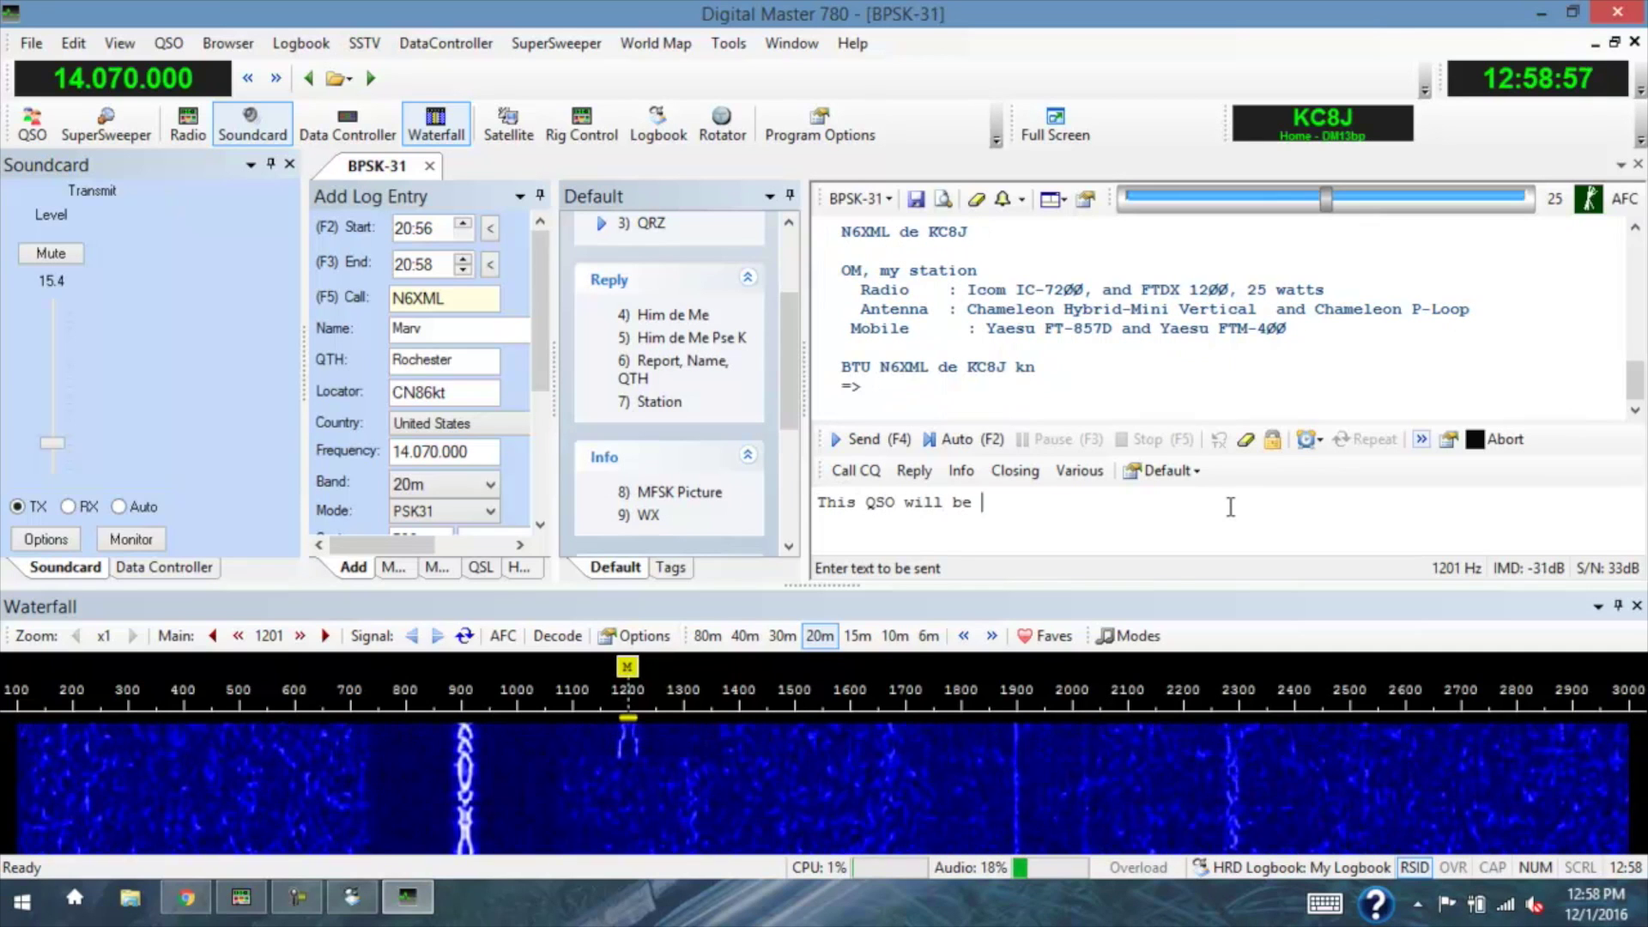
pyautogui.write('on YouTube this evening!')
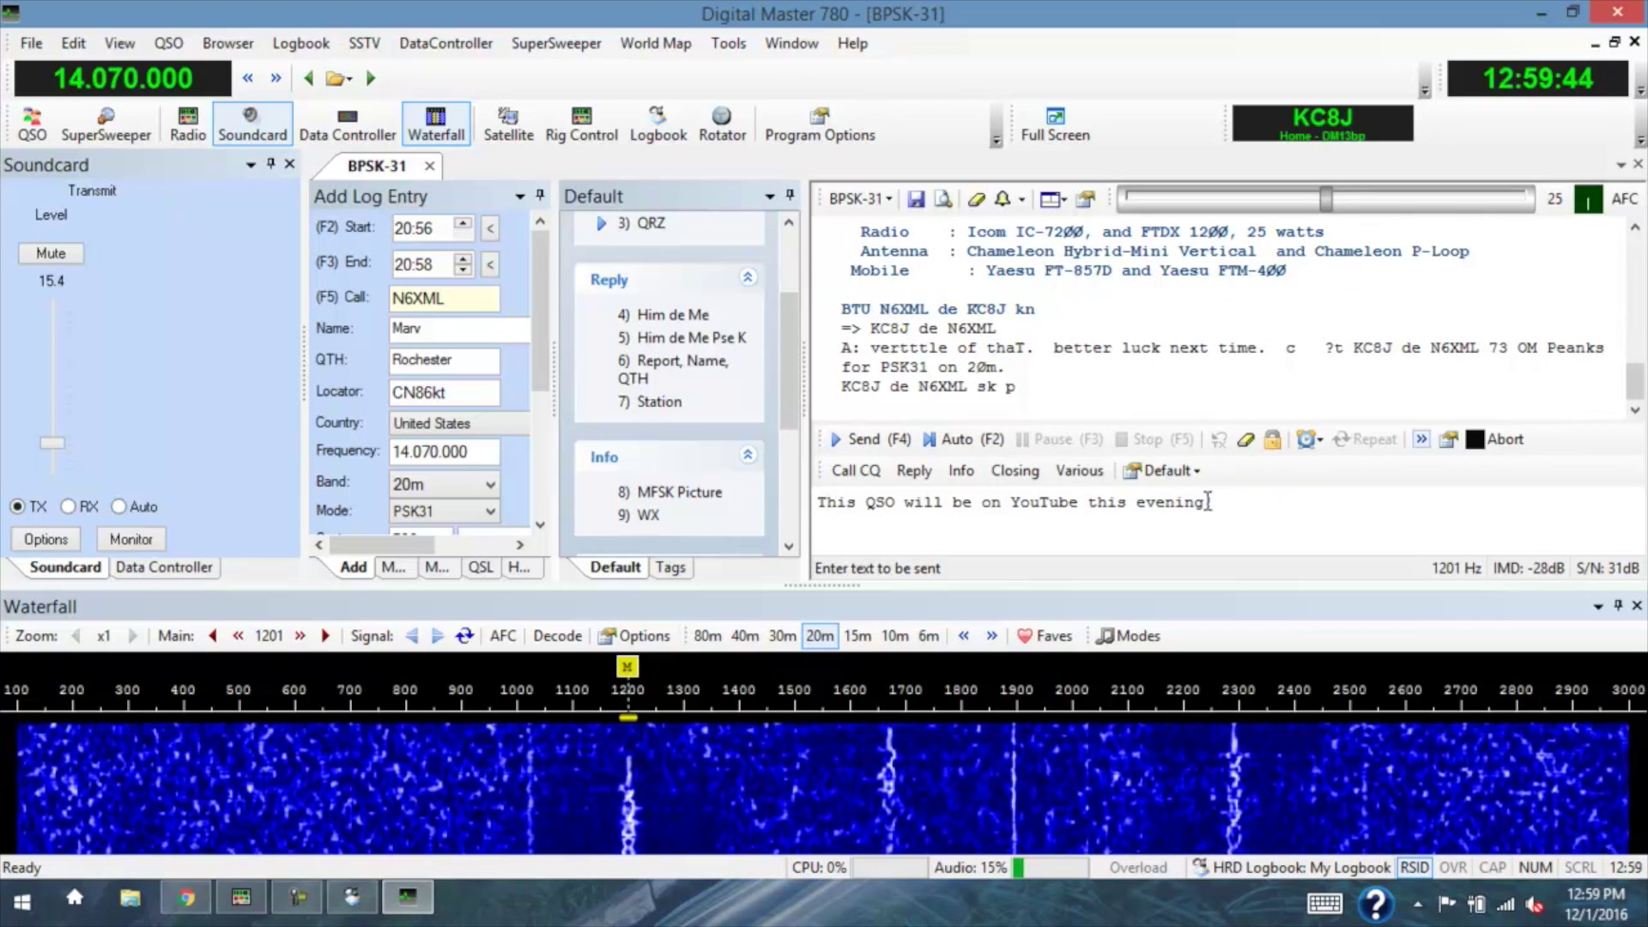
pyautogui.click(959, 439)
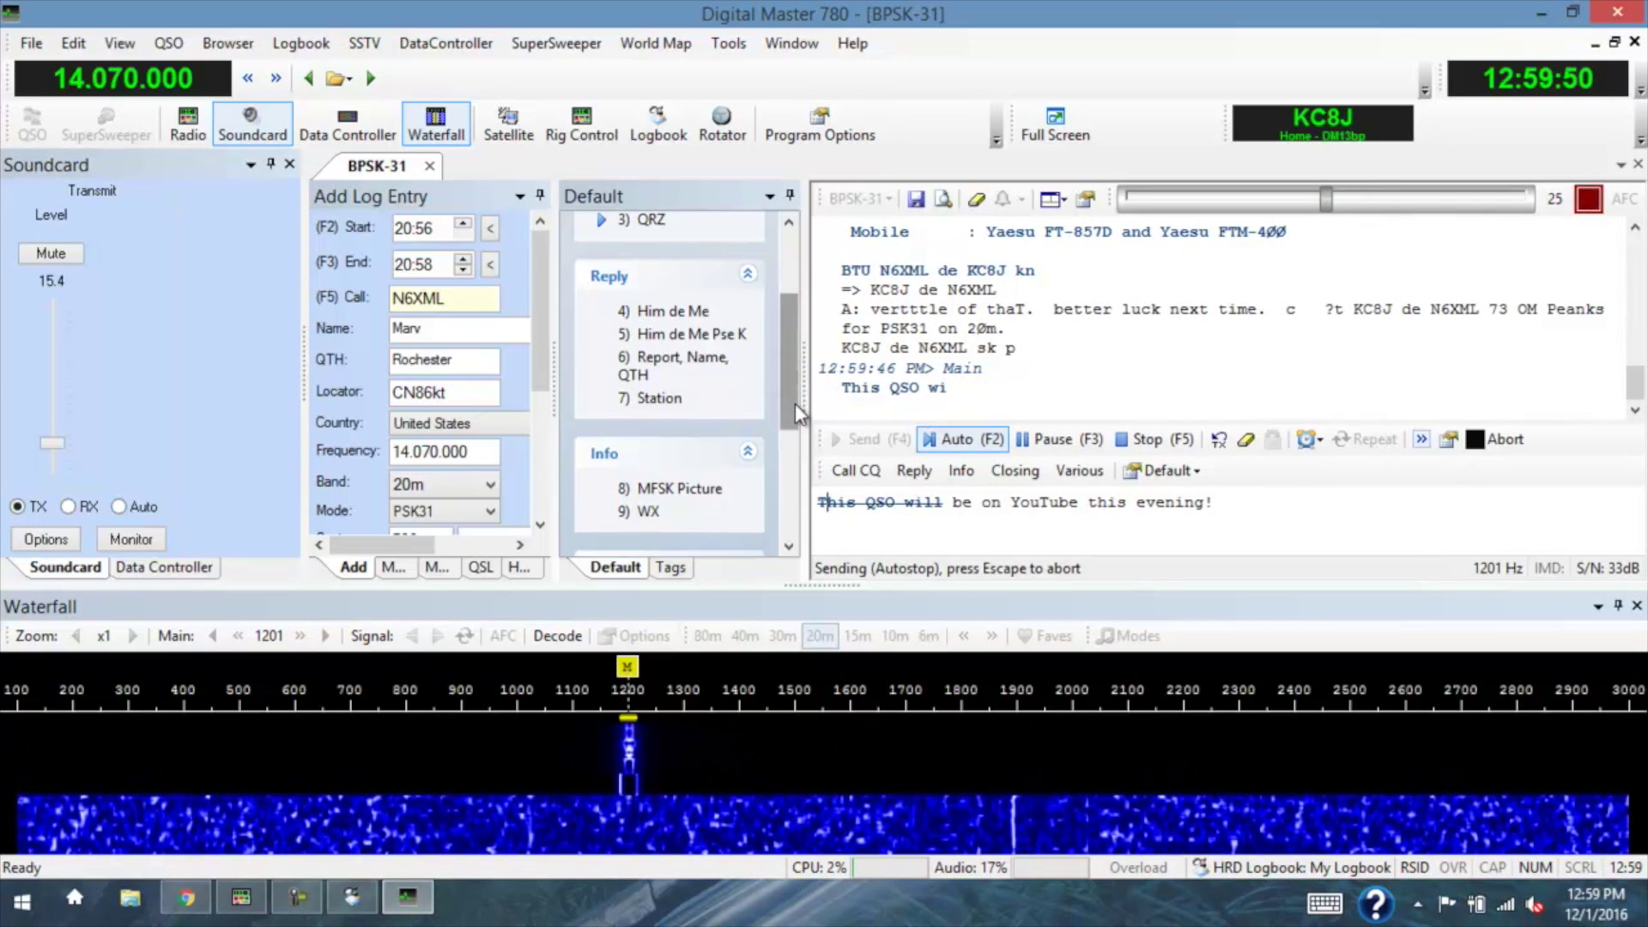
# - Replace the YouTube message with the 73 closing message that adds the log entry, and transmit it with automatic stop
pyautogui.moveTo(794, 403); pyautogui.dragTo(800, 489)
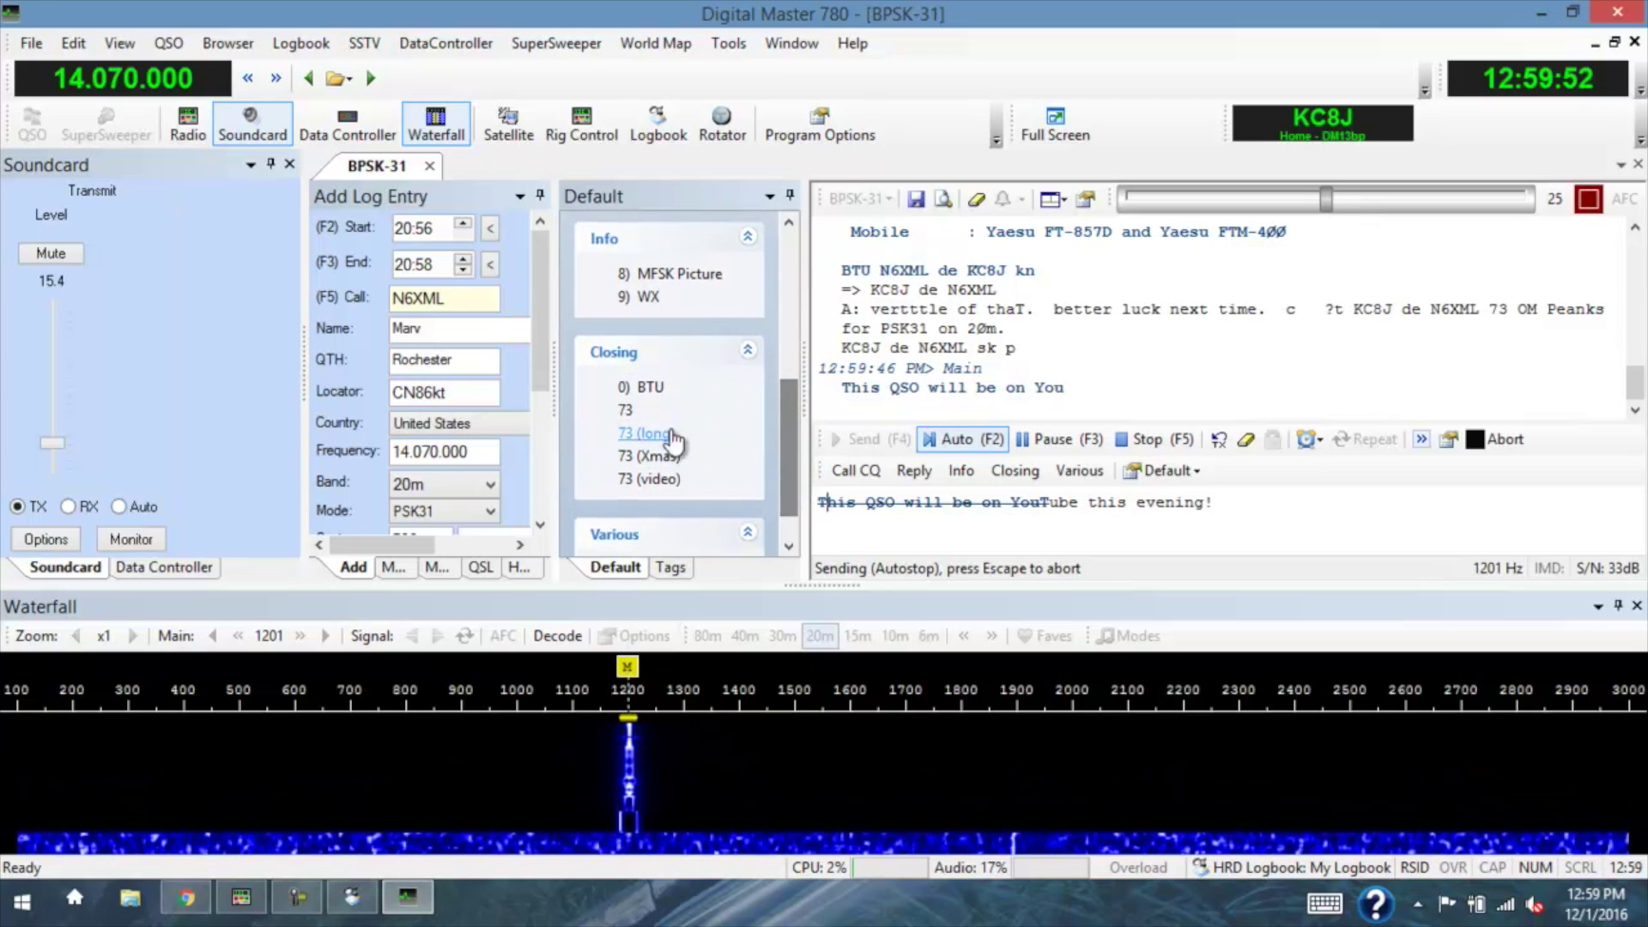
pyautogui.click(1246, 443)
pyautogui.click(1014, 470)
pyautogui.click(958, 438)
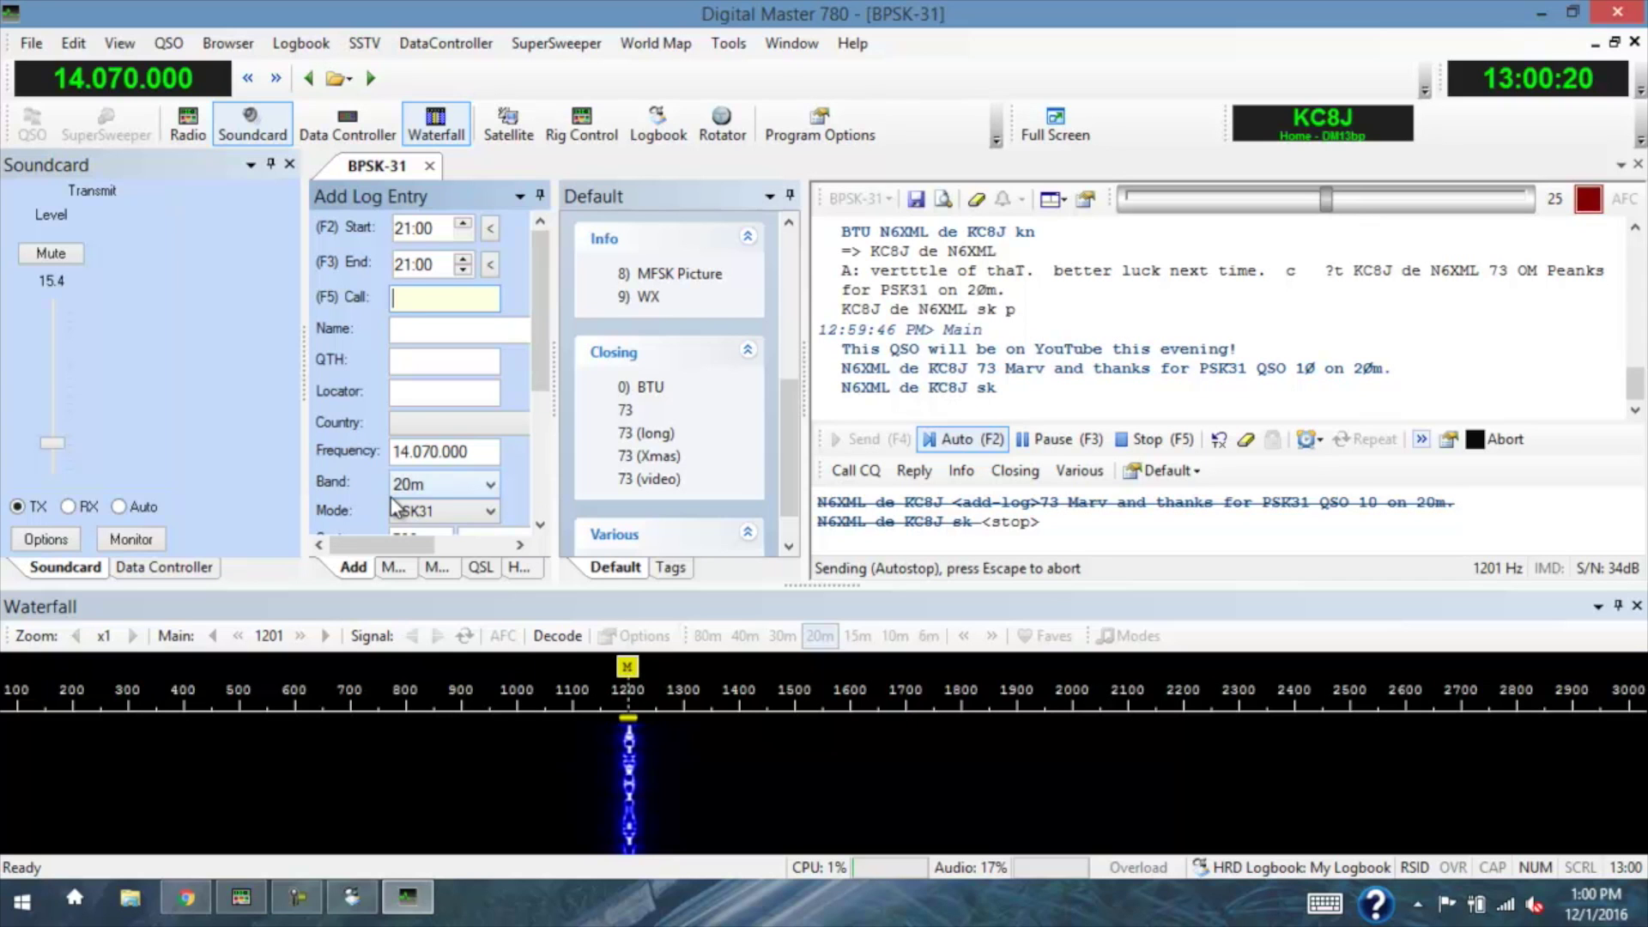
pyautogui.click(347, 901)
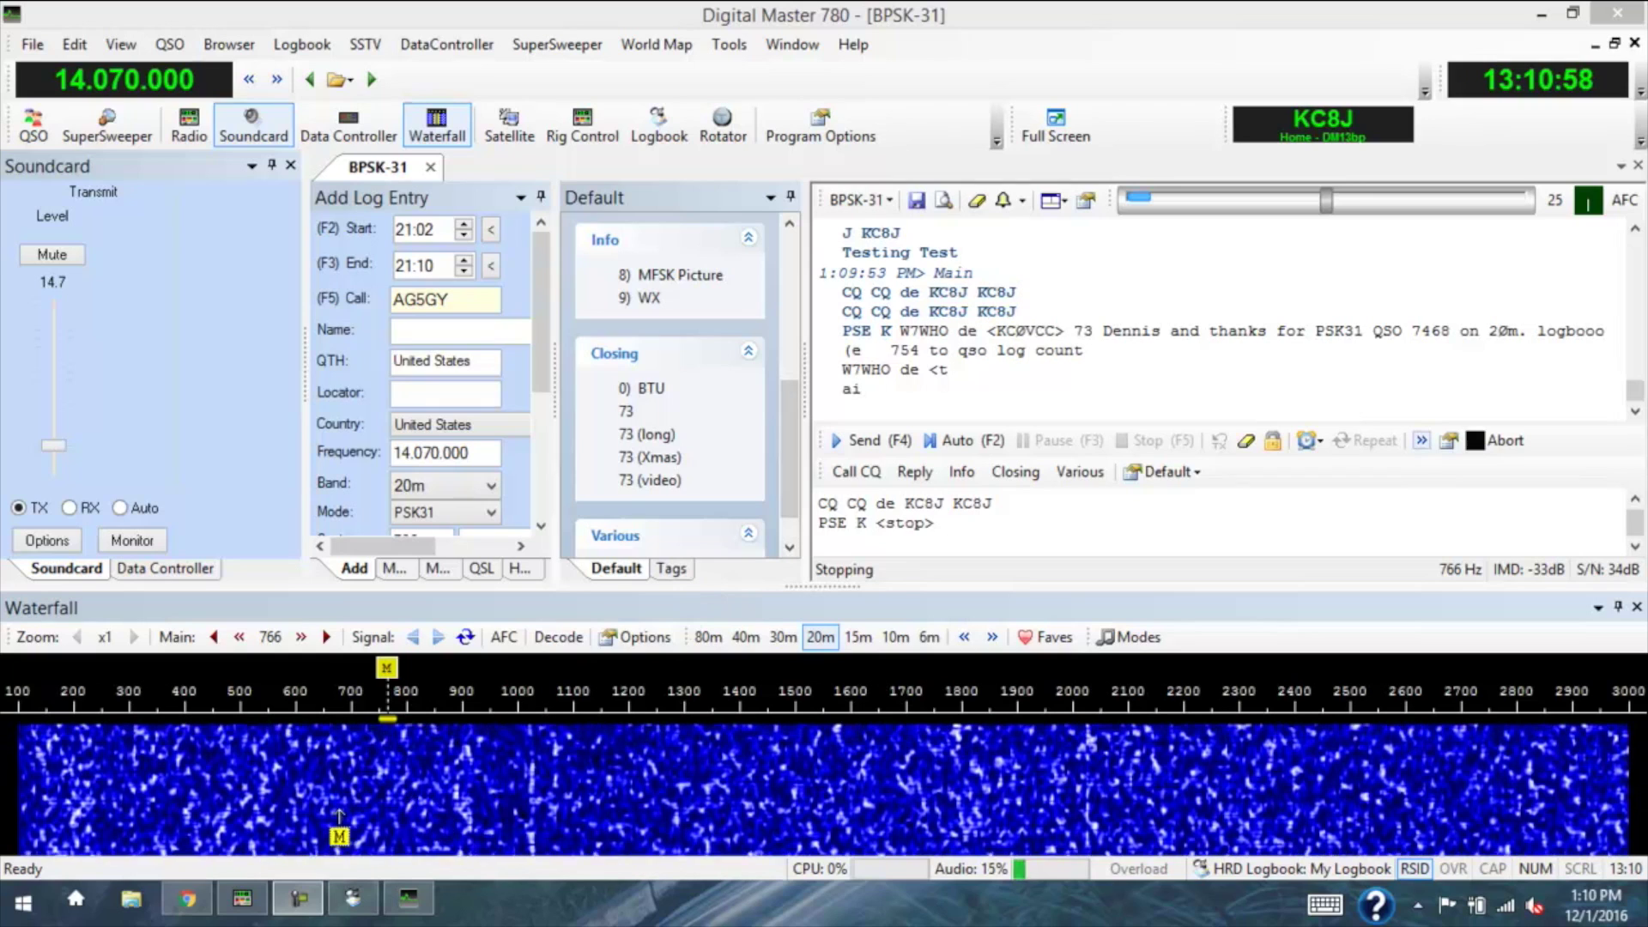
# - Switch to HRD Rig Control, change the radio to the 40m, 80m and 30m bands in turn, and return it to 20m
pyautogui.click(233, 901)
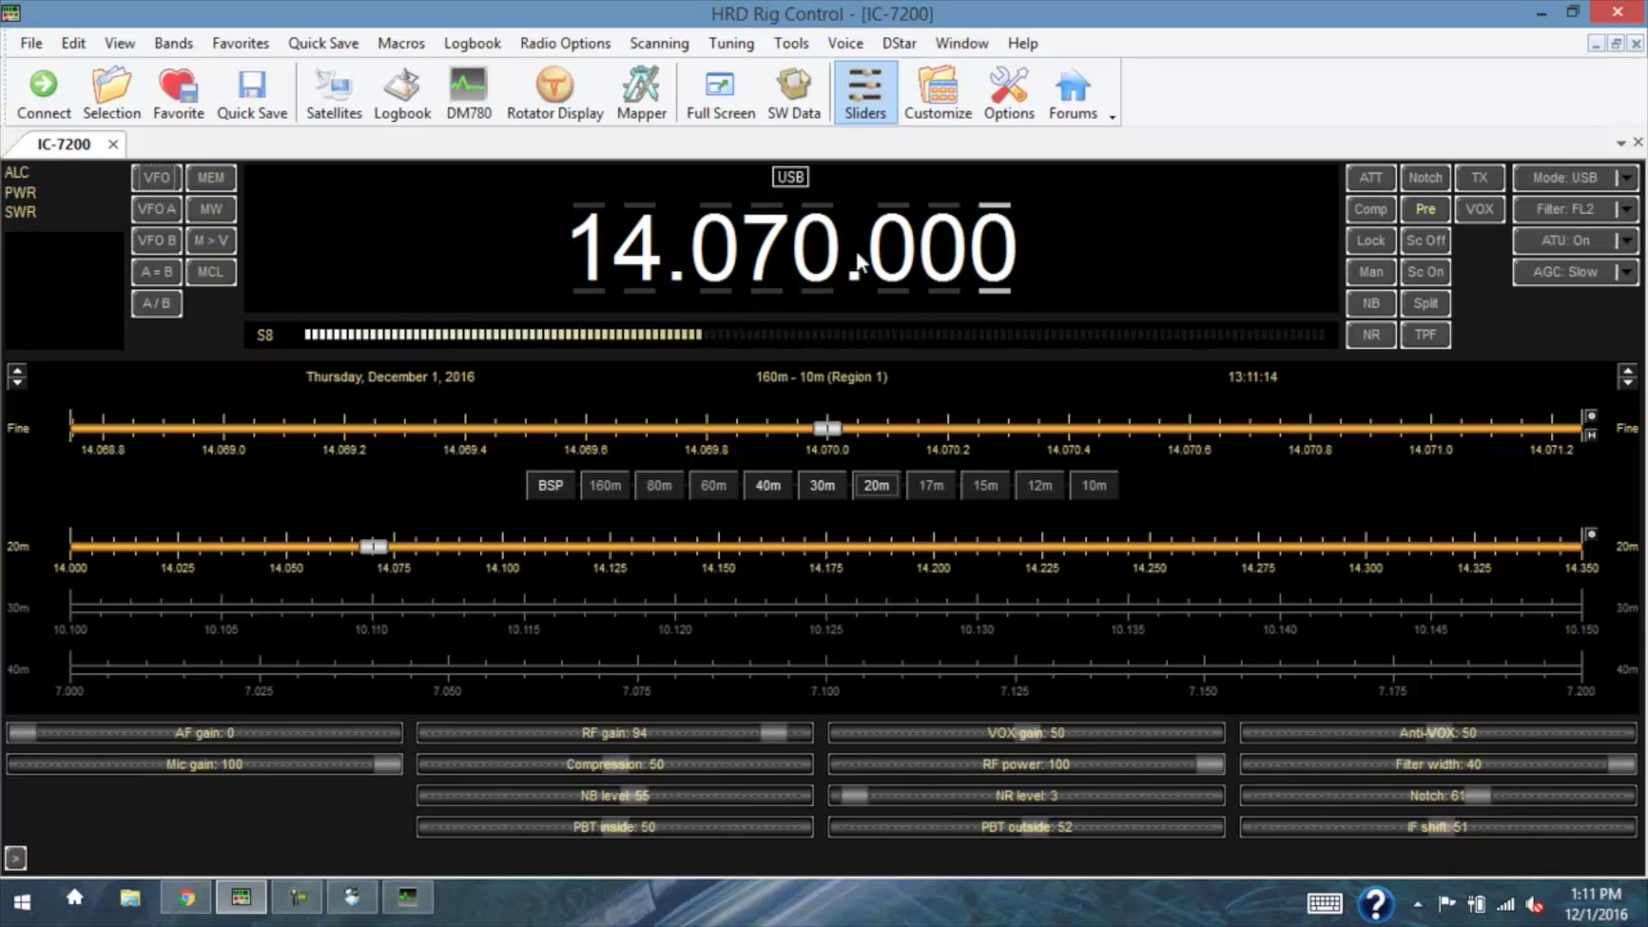
pyautogui.click(768, 484)
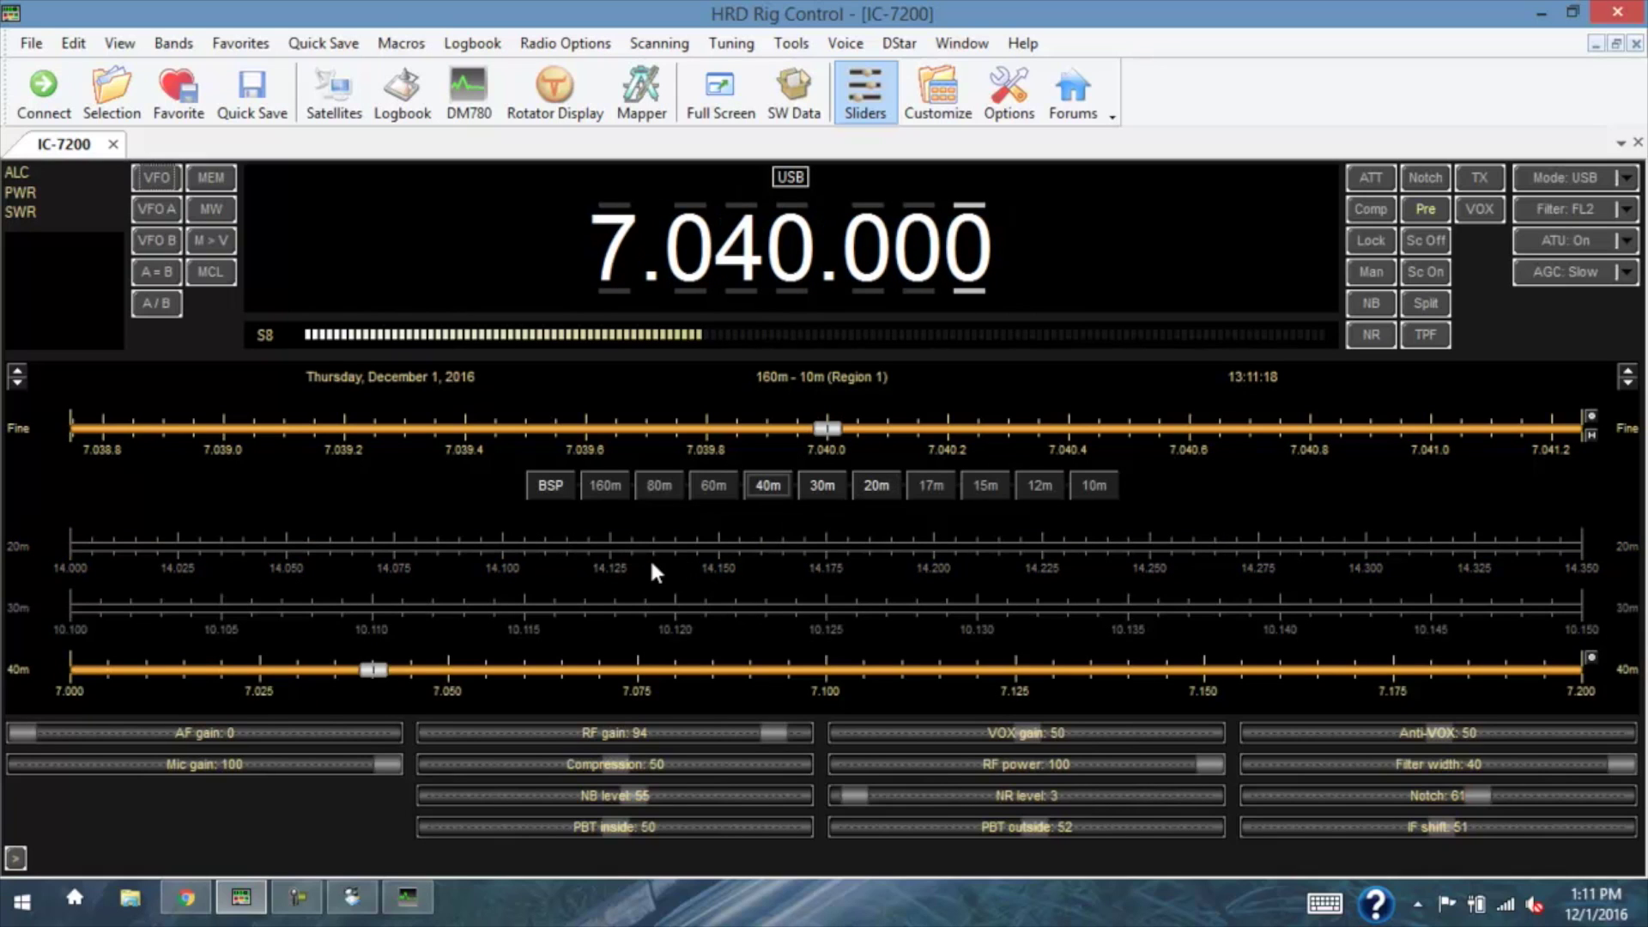
pyautogui.click(658, 485)
pyautogui.click(816, 478)
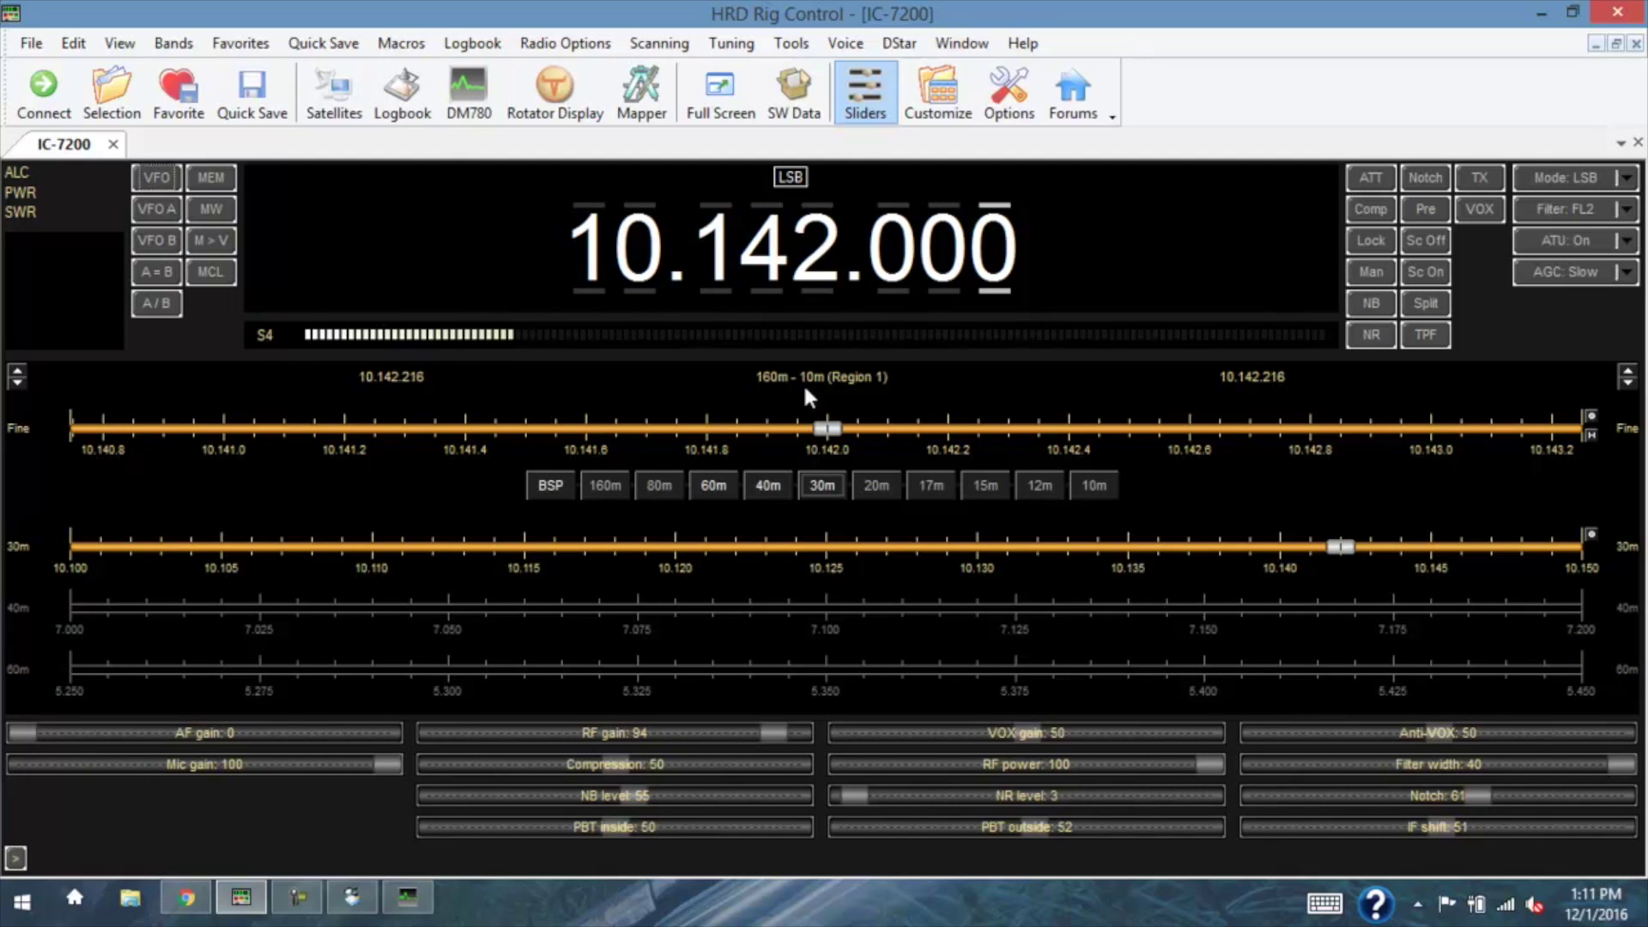
pyautogui.click(871, 484)
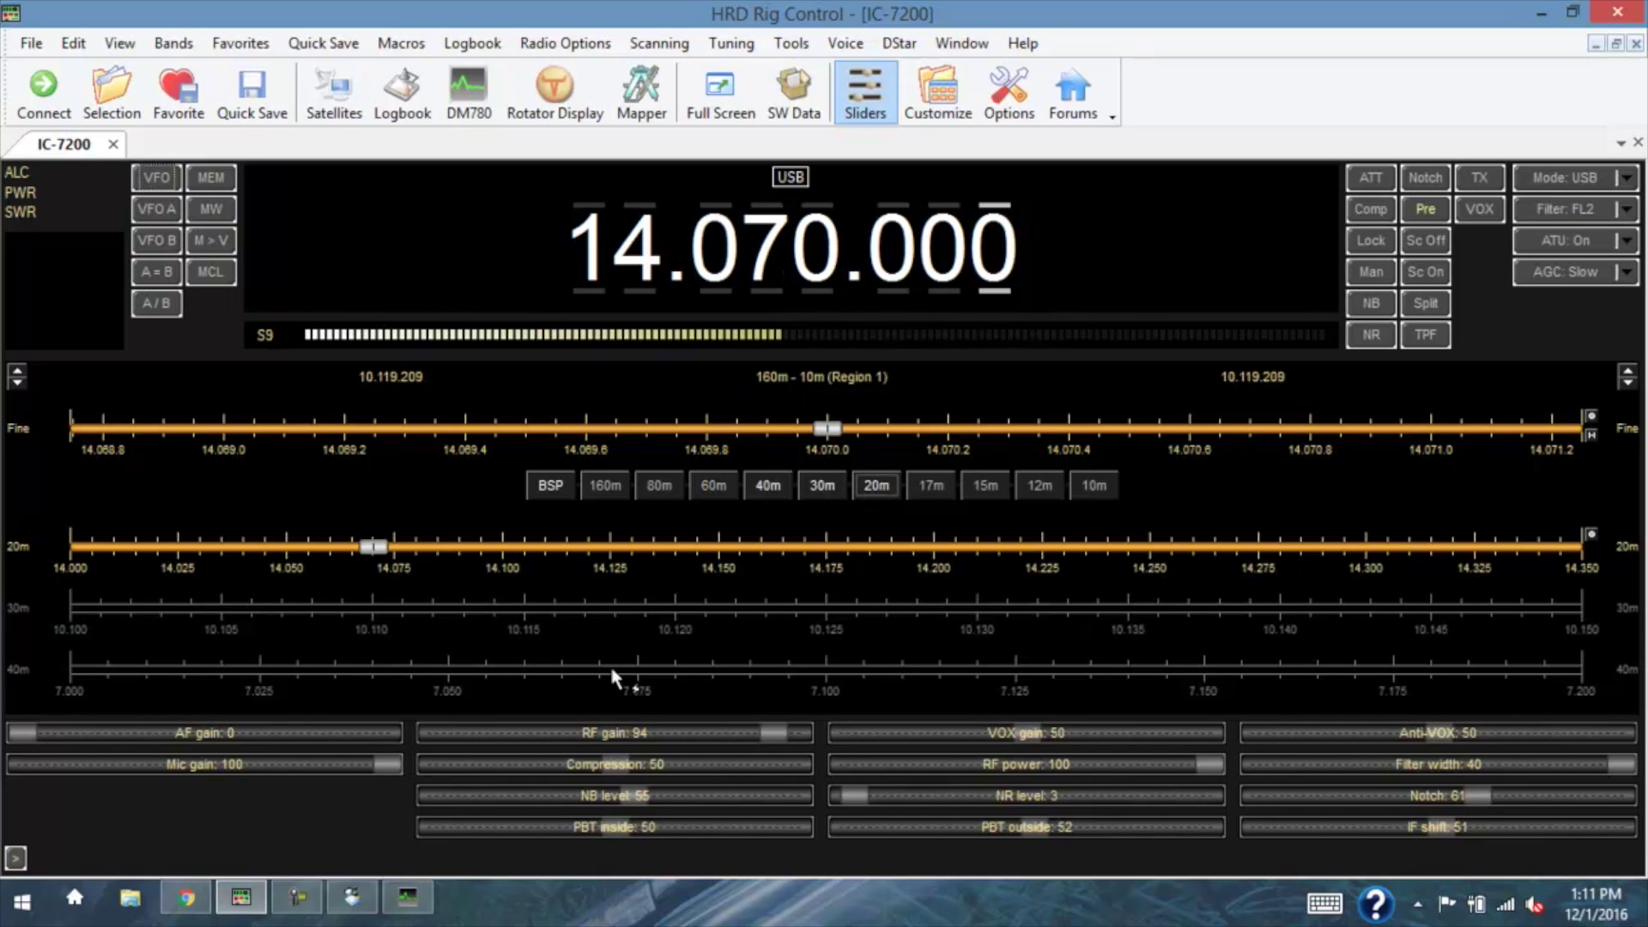
# - Switch to Digital Master 780, tune from the waterfall to 7.070, 10.140 and 3.580 in turn, and return to 14.070
pyautogui.click(407, 897)
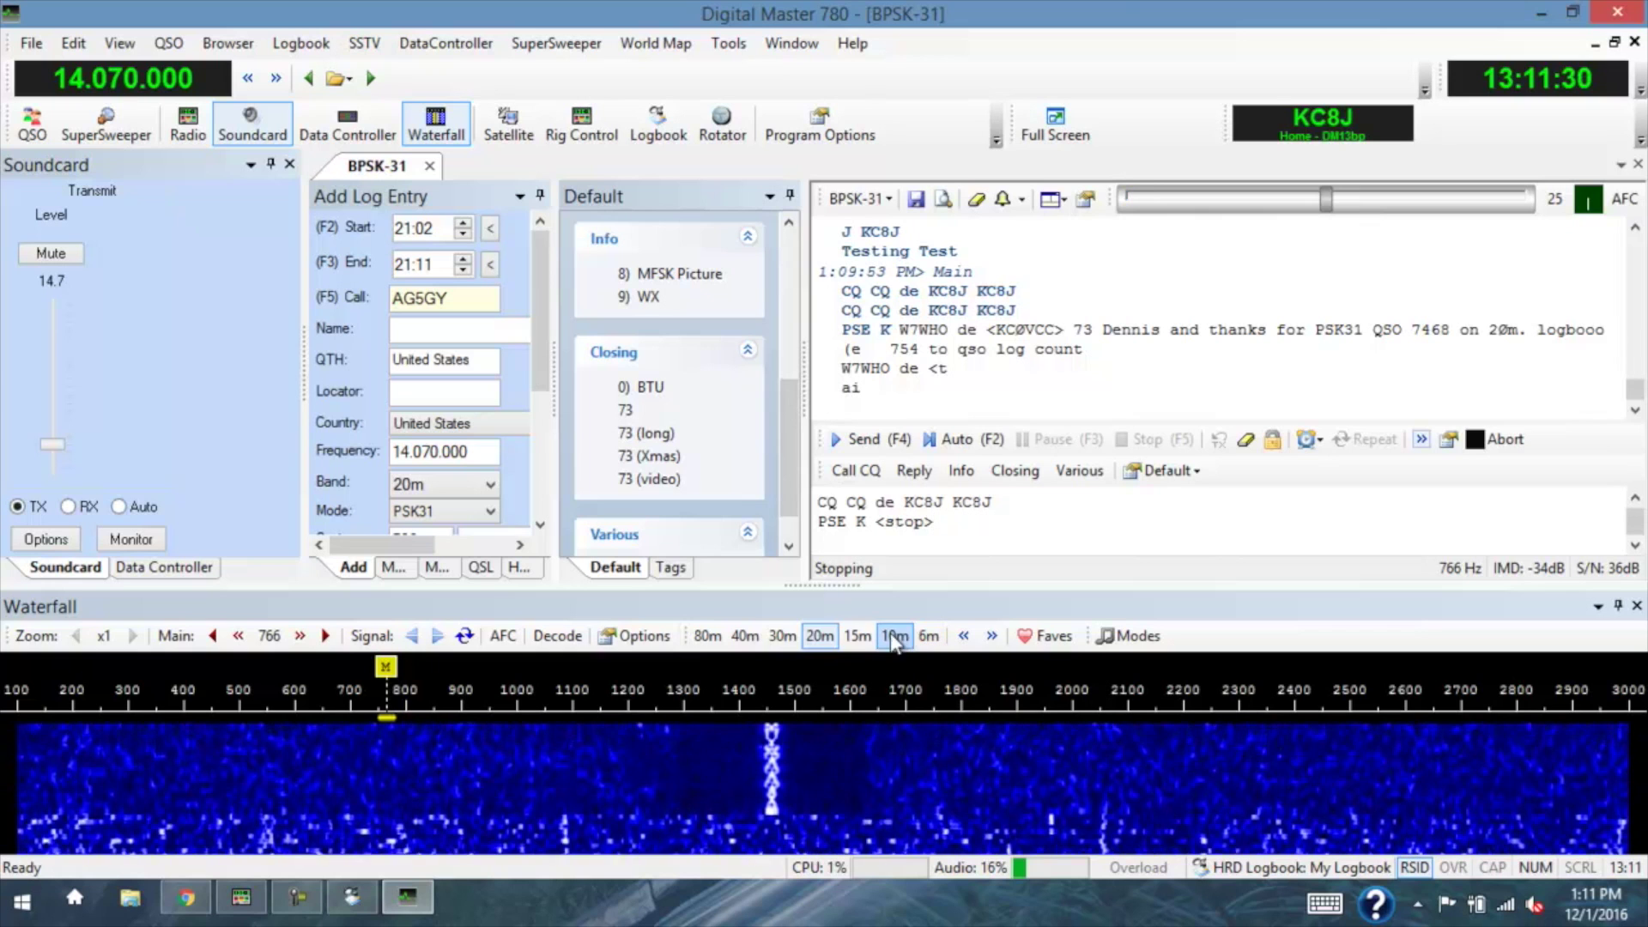
pyautogui.click(744, 635)
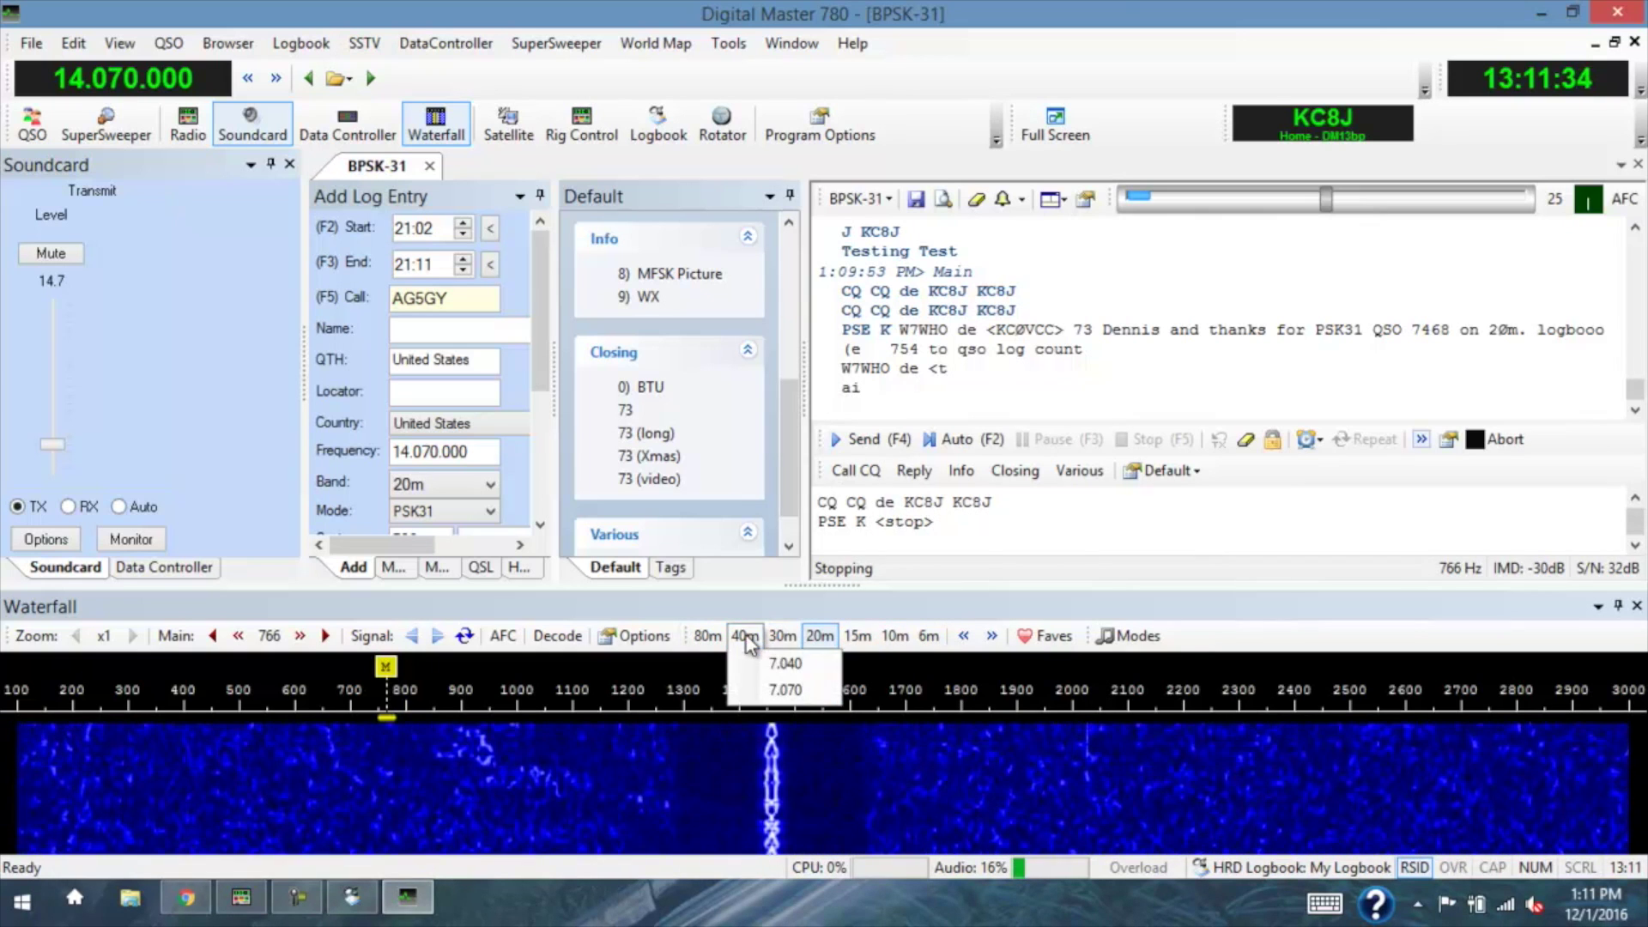
pyautogui.click(813, 694)
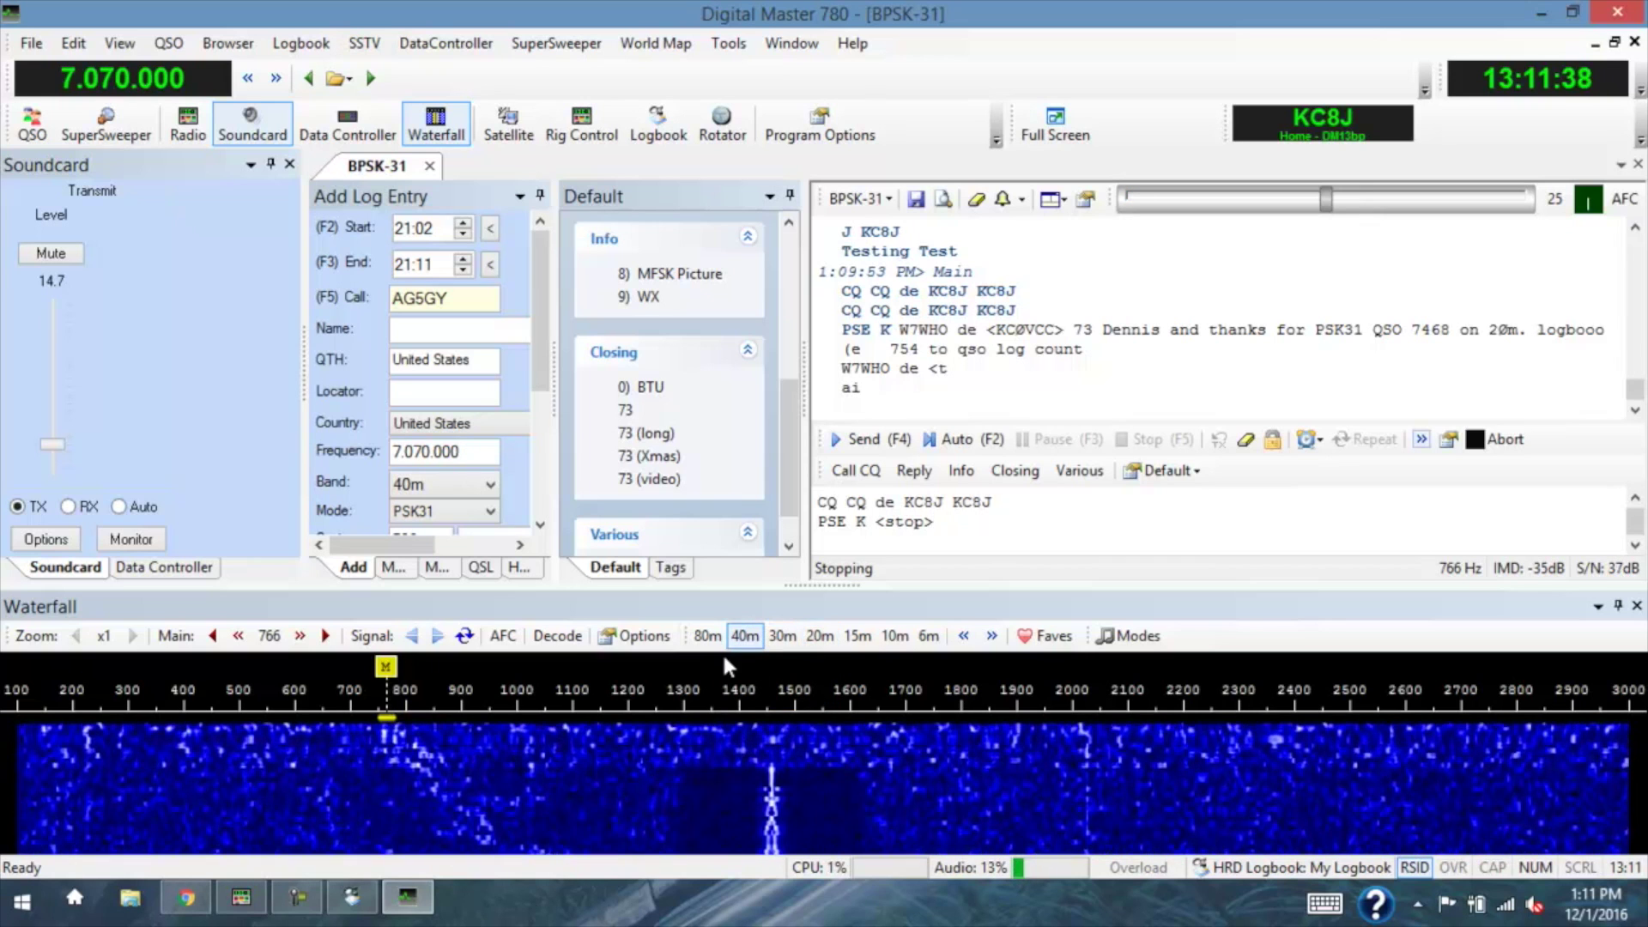
pyautogui.click(782, 636)
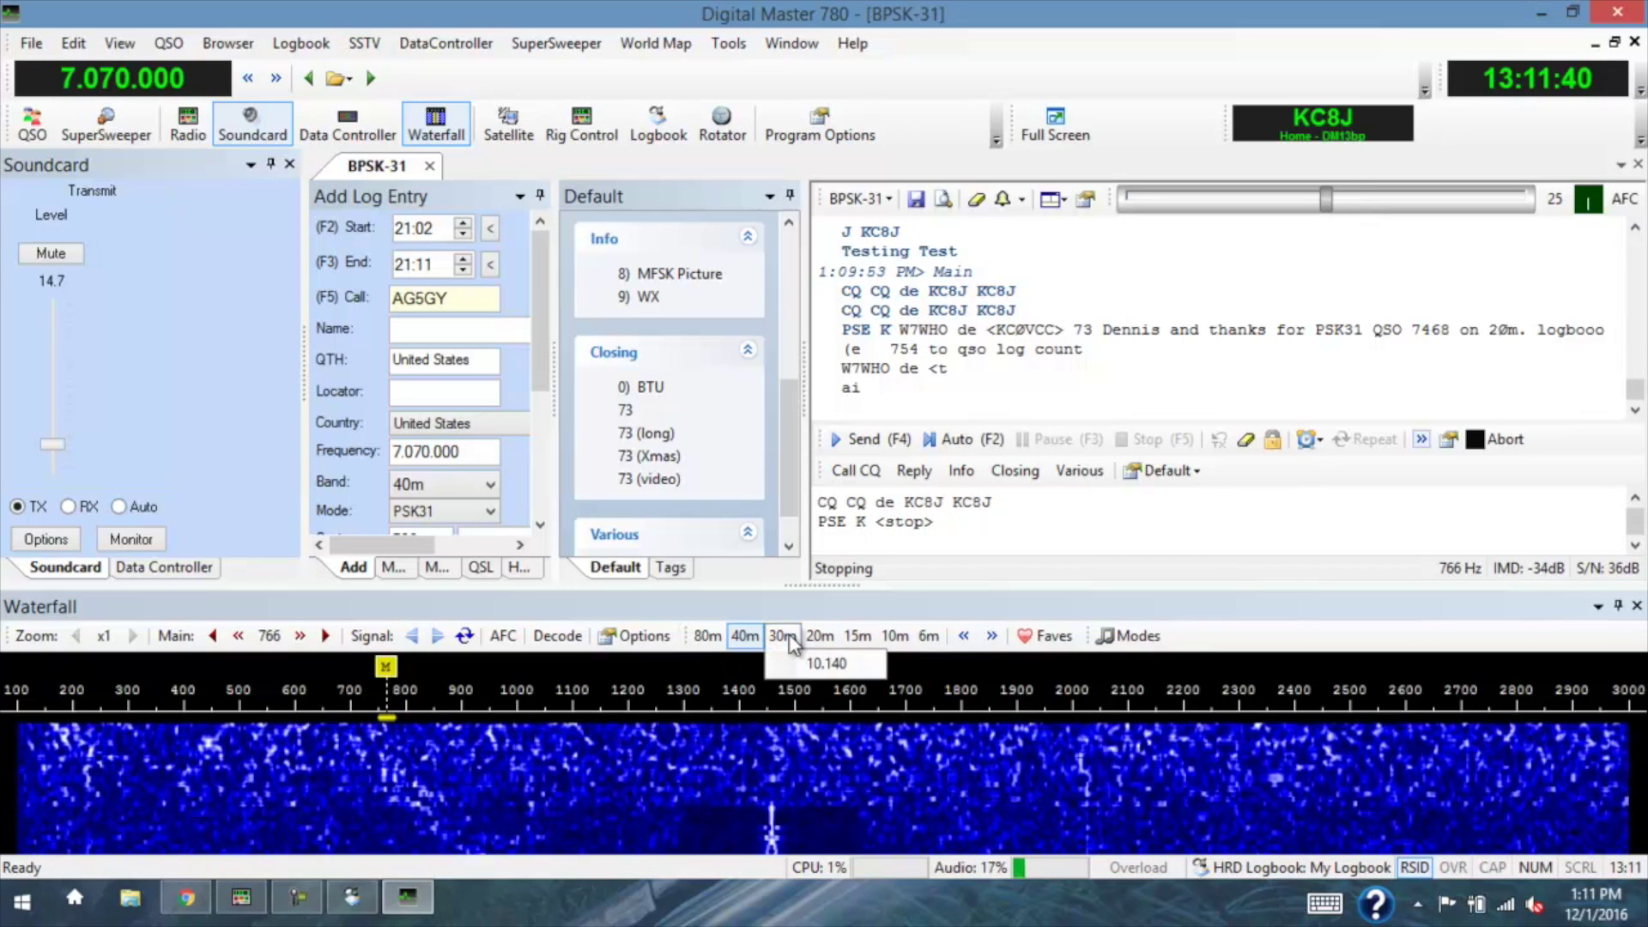
pyautogui.click(831, 664)
pyautogui.click(707, 636)
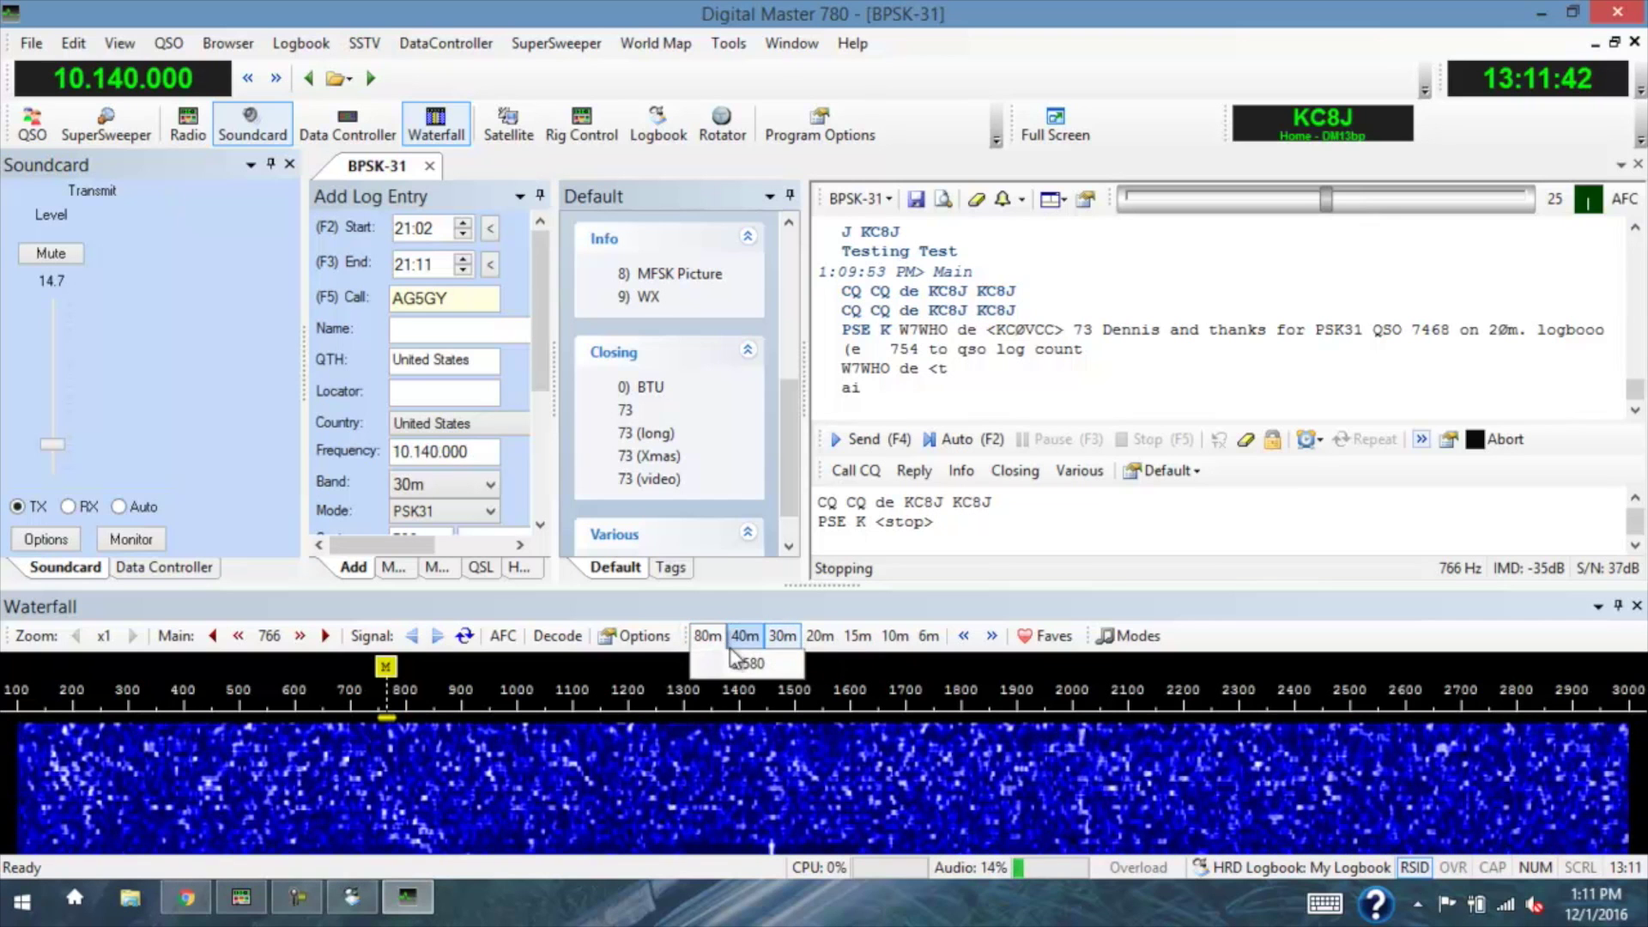
pyautogui.click(745, 663)
pyautogui.click(820, 636)
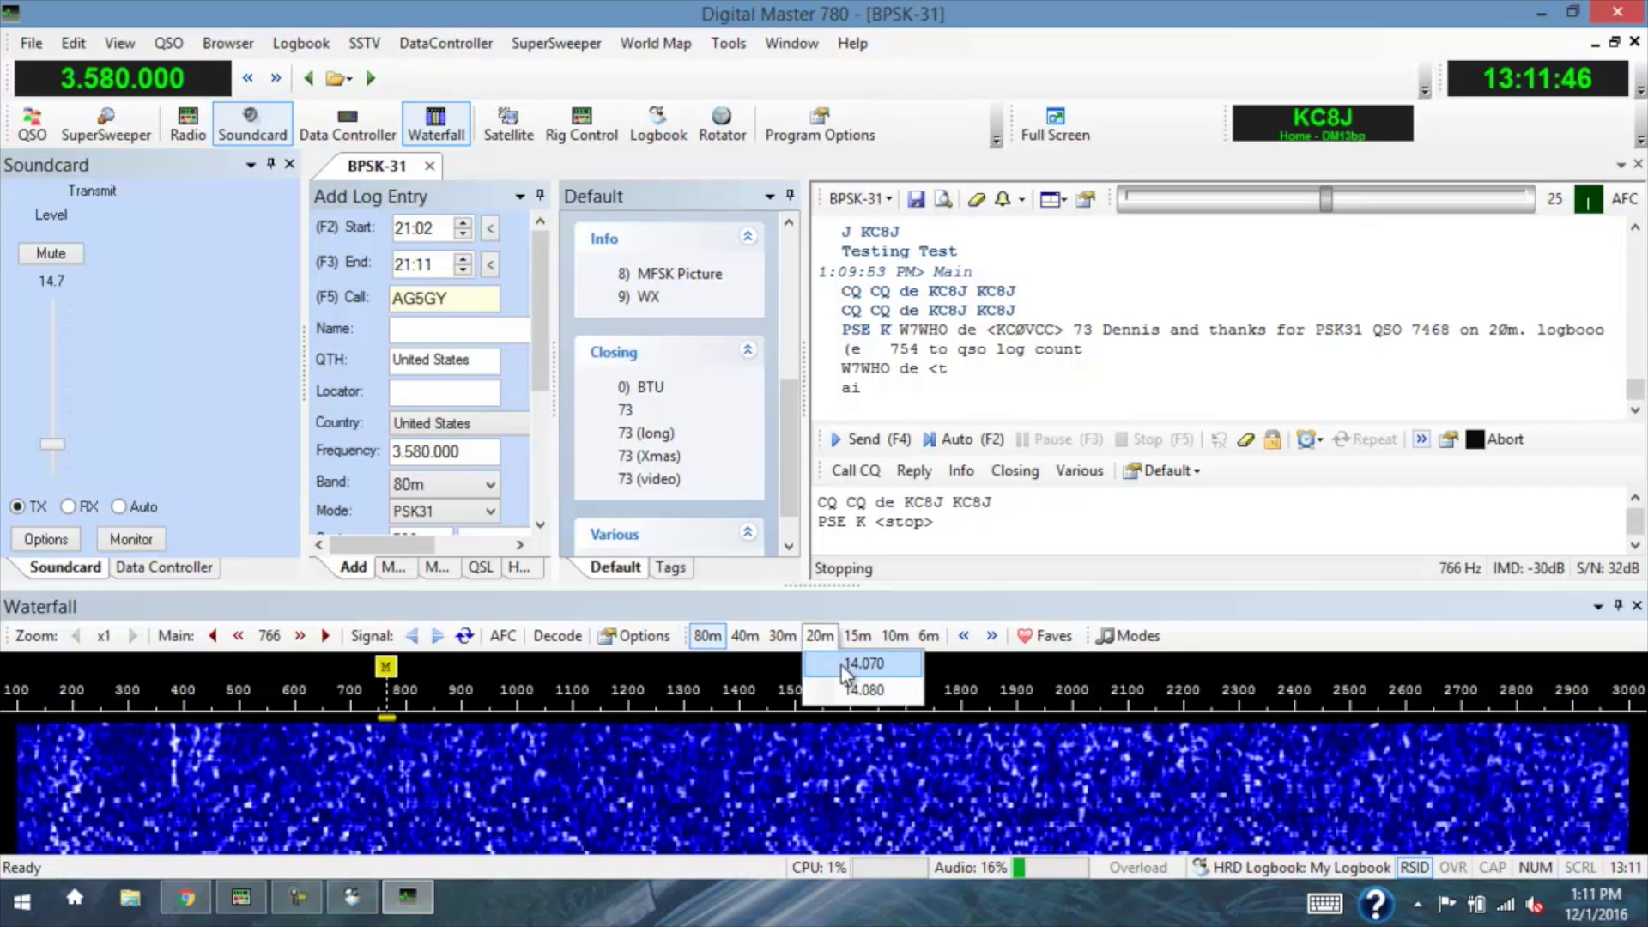
pyautogui.click(841, 666)
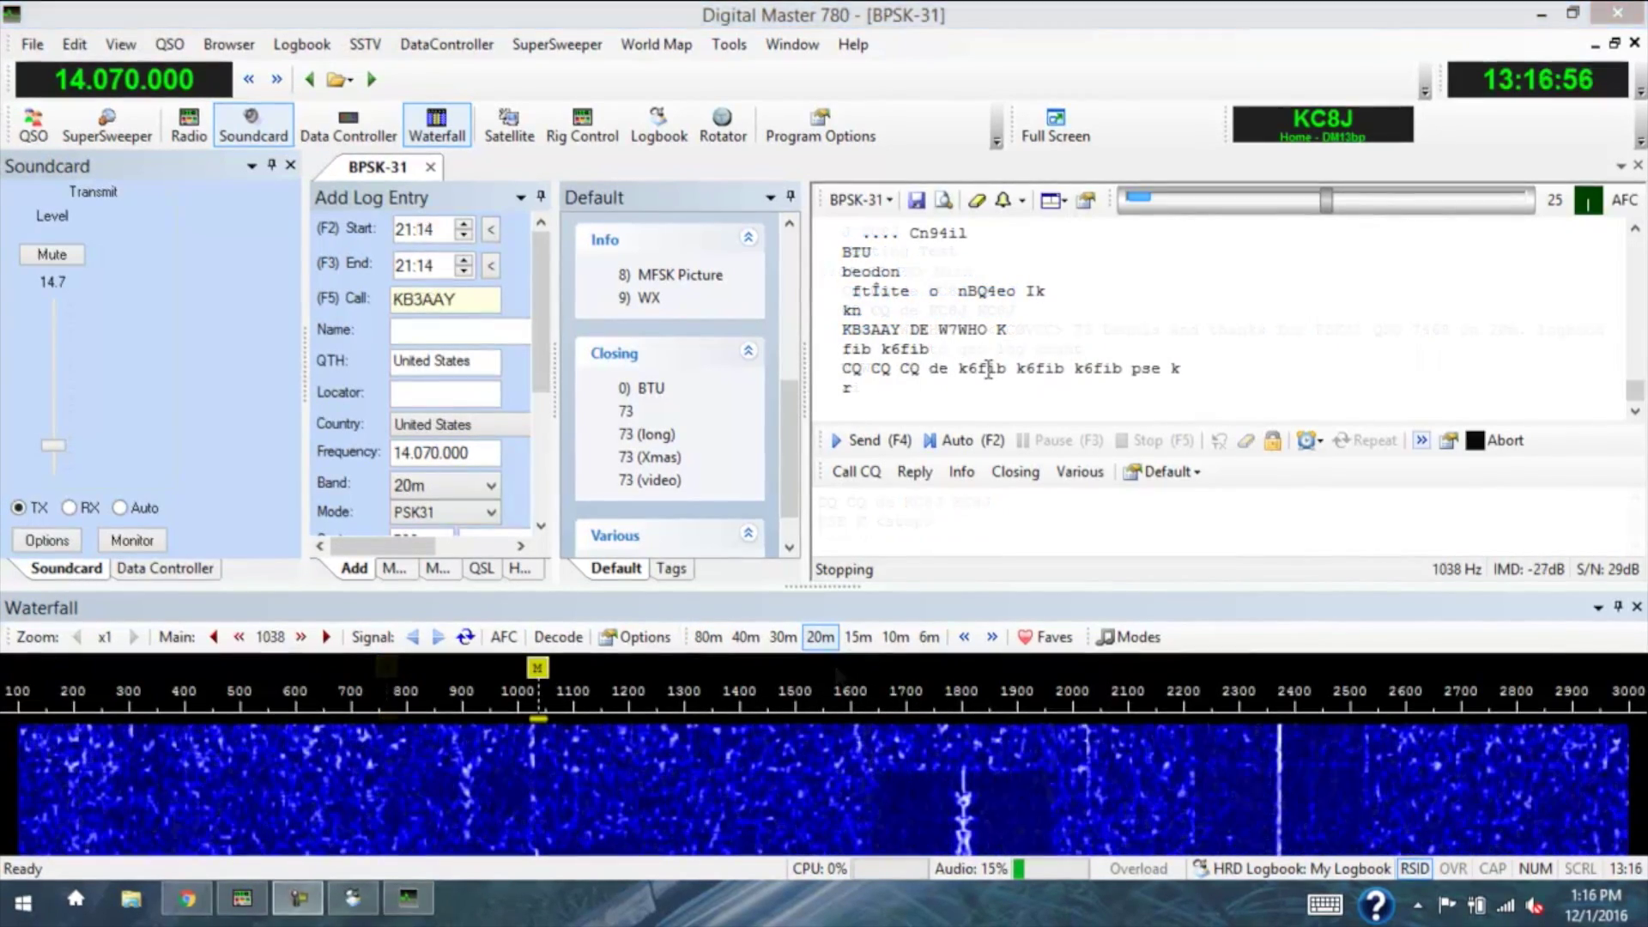
# - Fill the log entry's call with the CQ caller's callsign from the received text and transmit the Him de Me Pse K reply with automatic stop
pyautogui.click(988, 369)
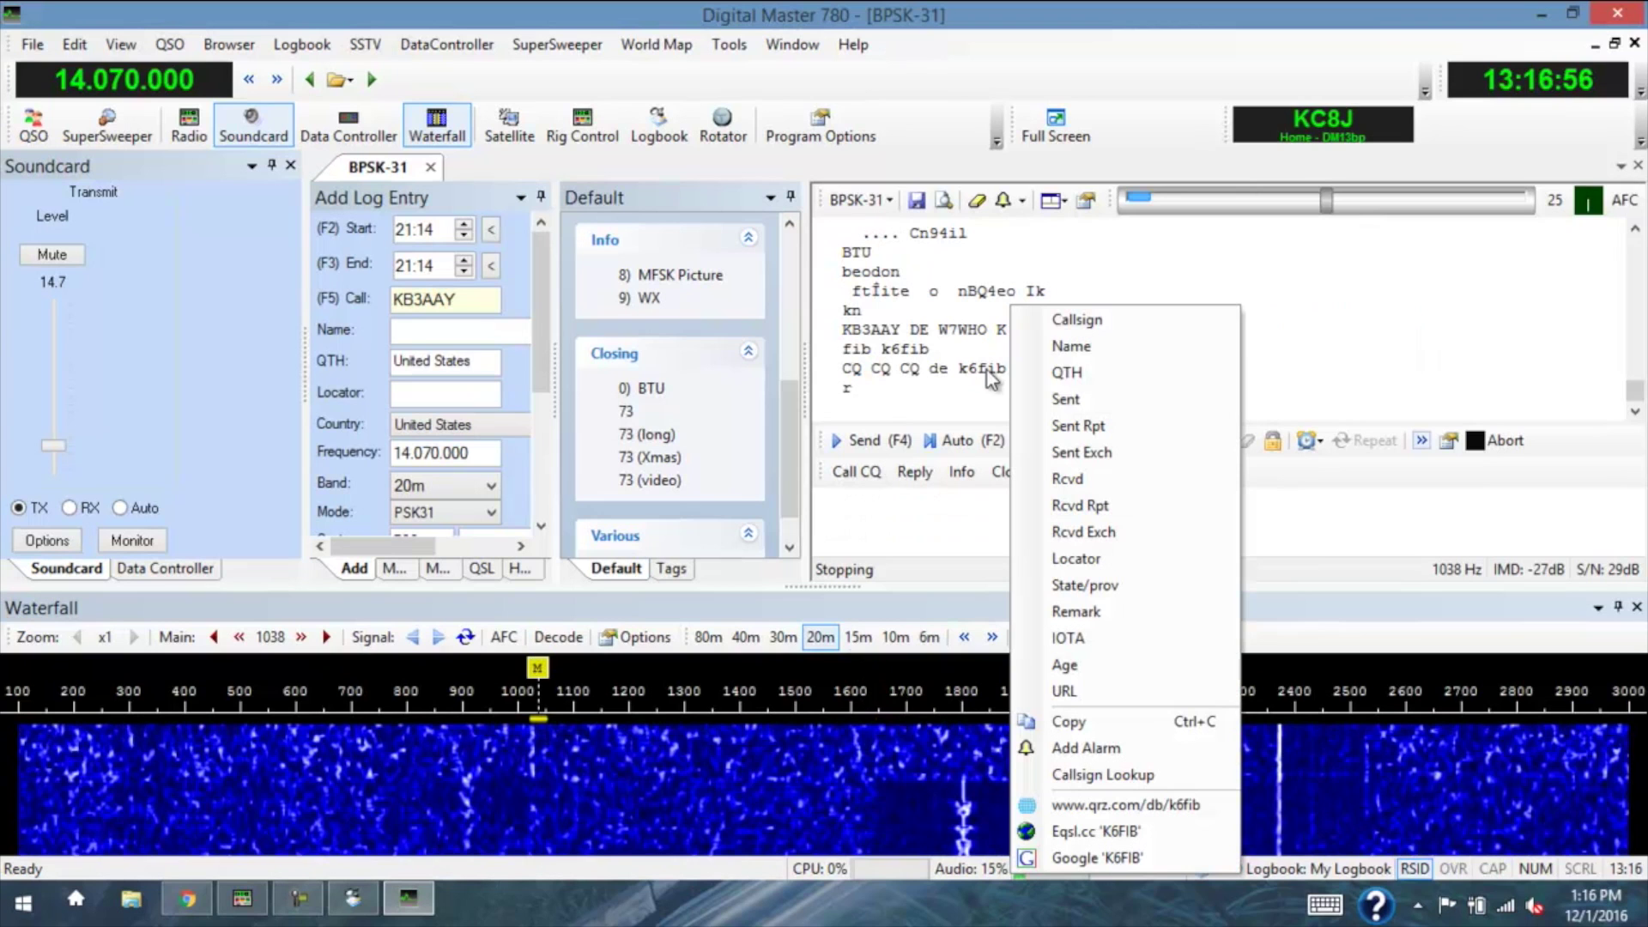
pyautogui.click(1067, 320)
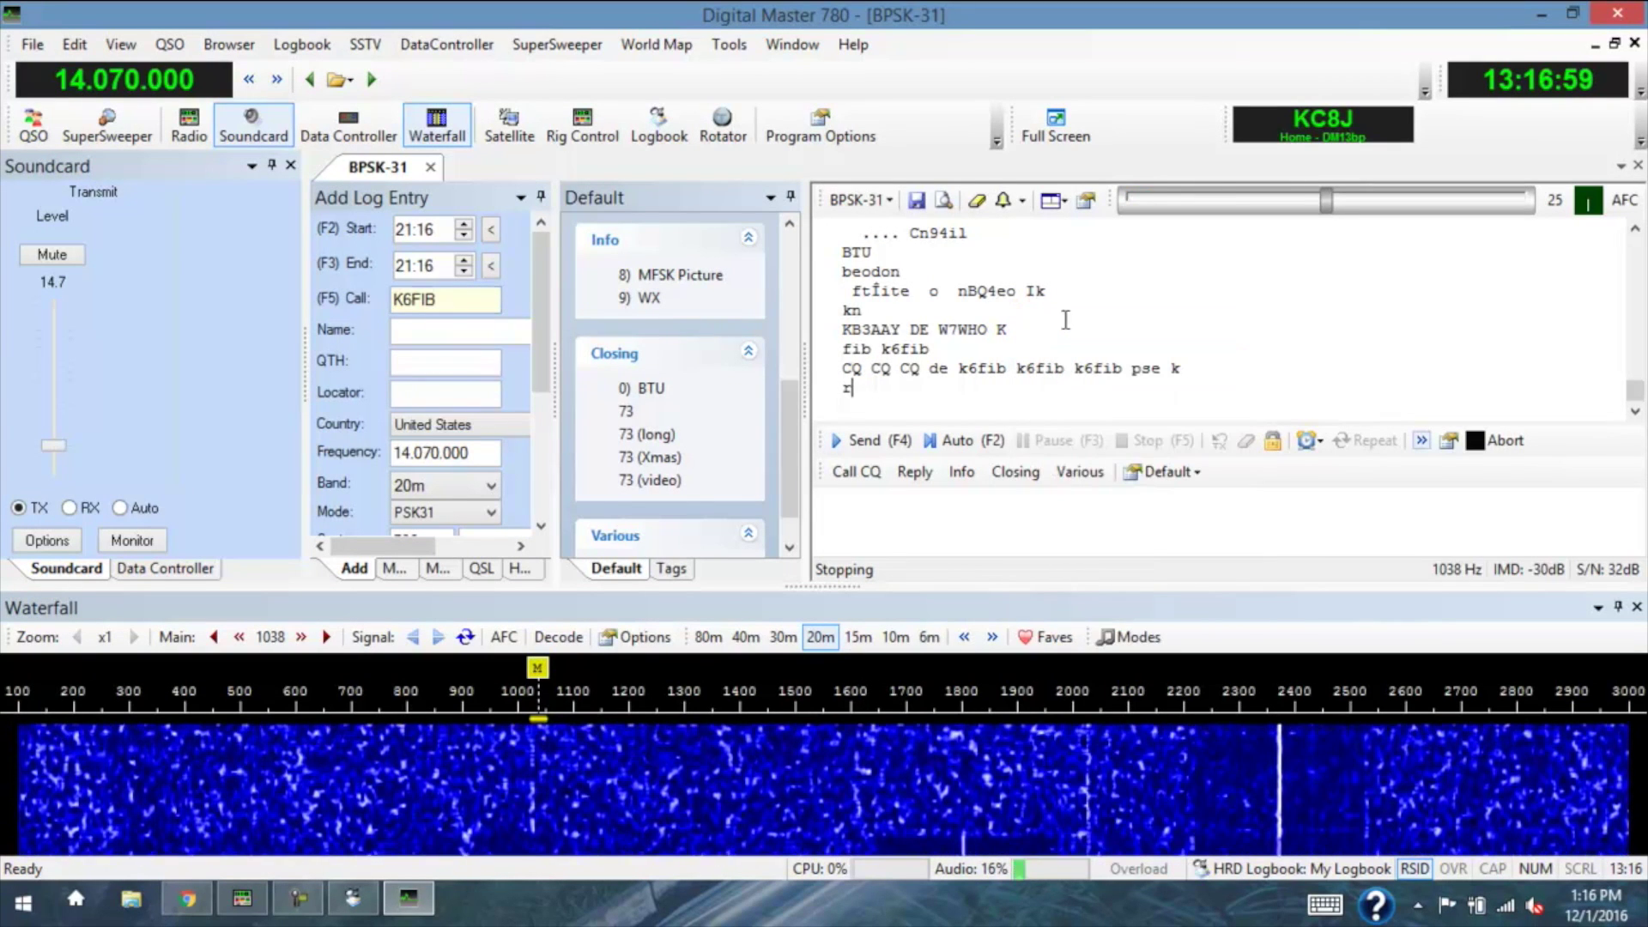
pyautogui.click(914, 471)
pyautogui.click(951, 525)
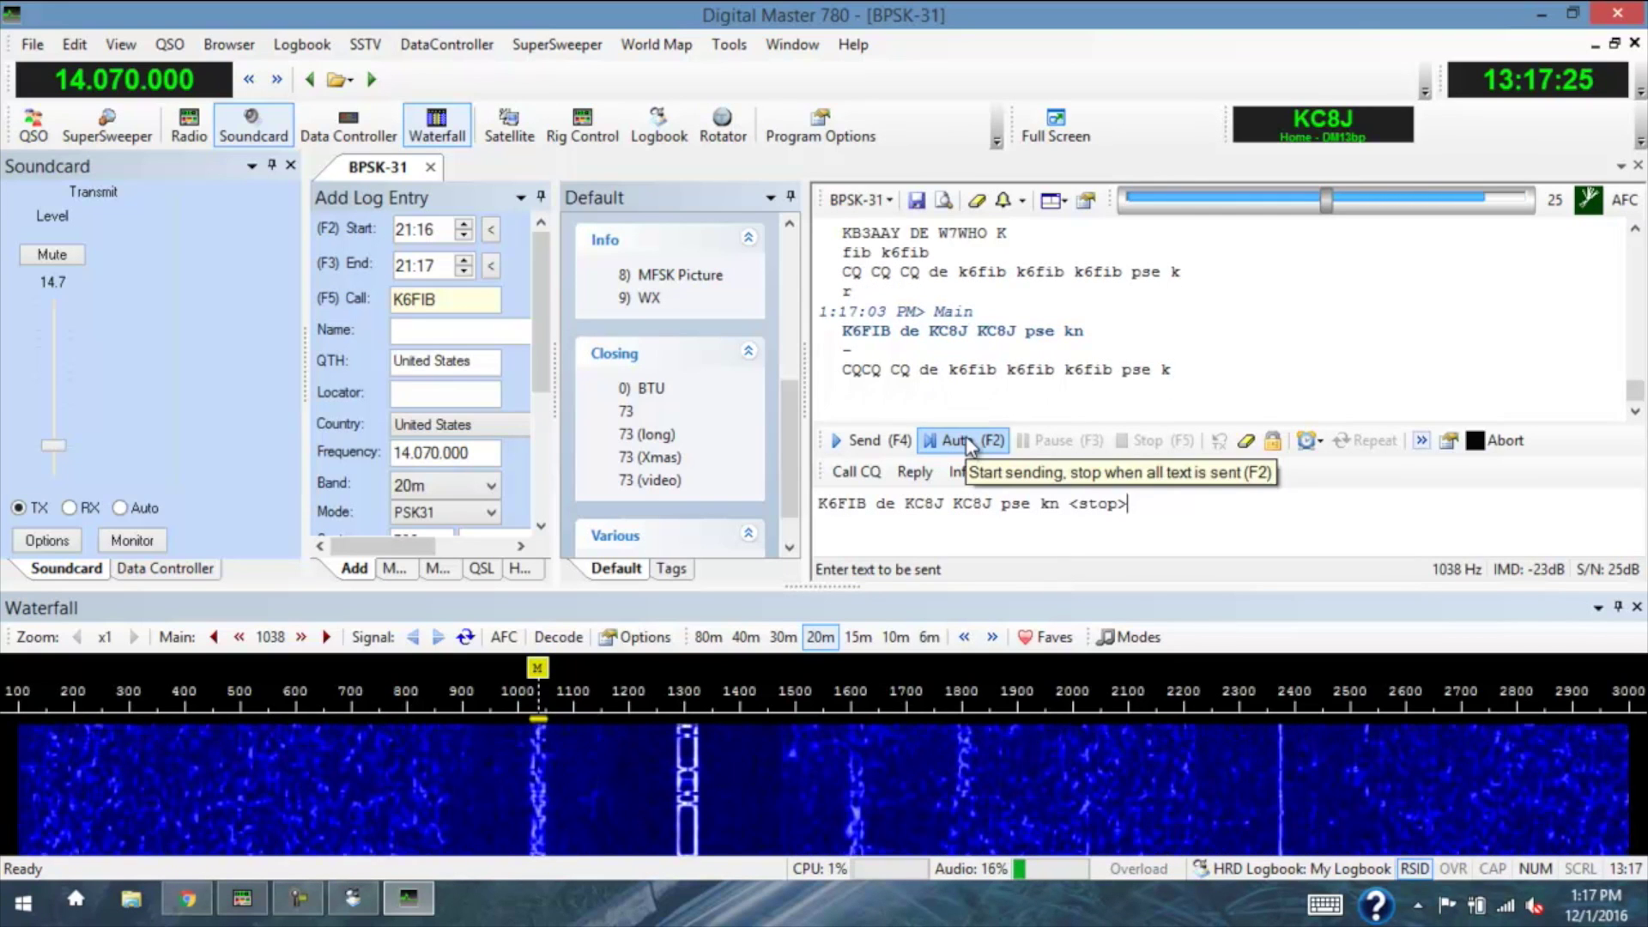
pyautogui.click(967, 437)
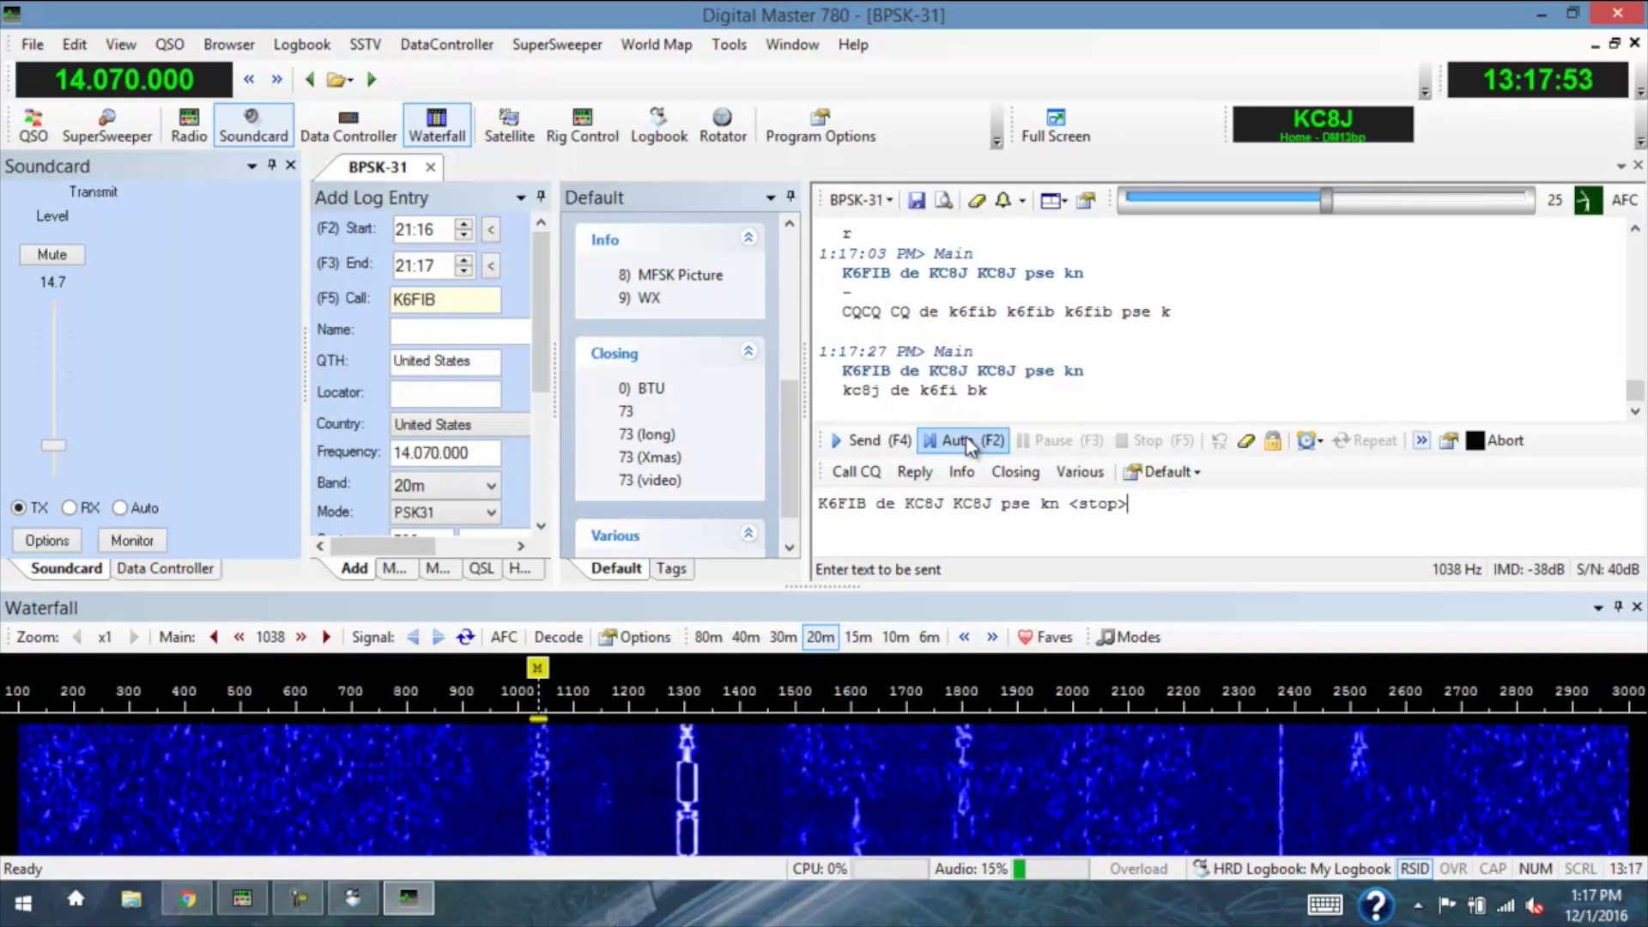
# - Transmit the Report, Name, QTH reply with automatic stop and fill the log entry's QTH with Salem from the received text
pyautogui.click(974, 439)
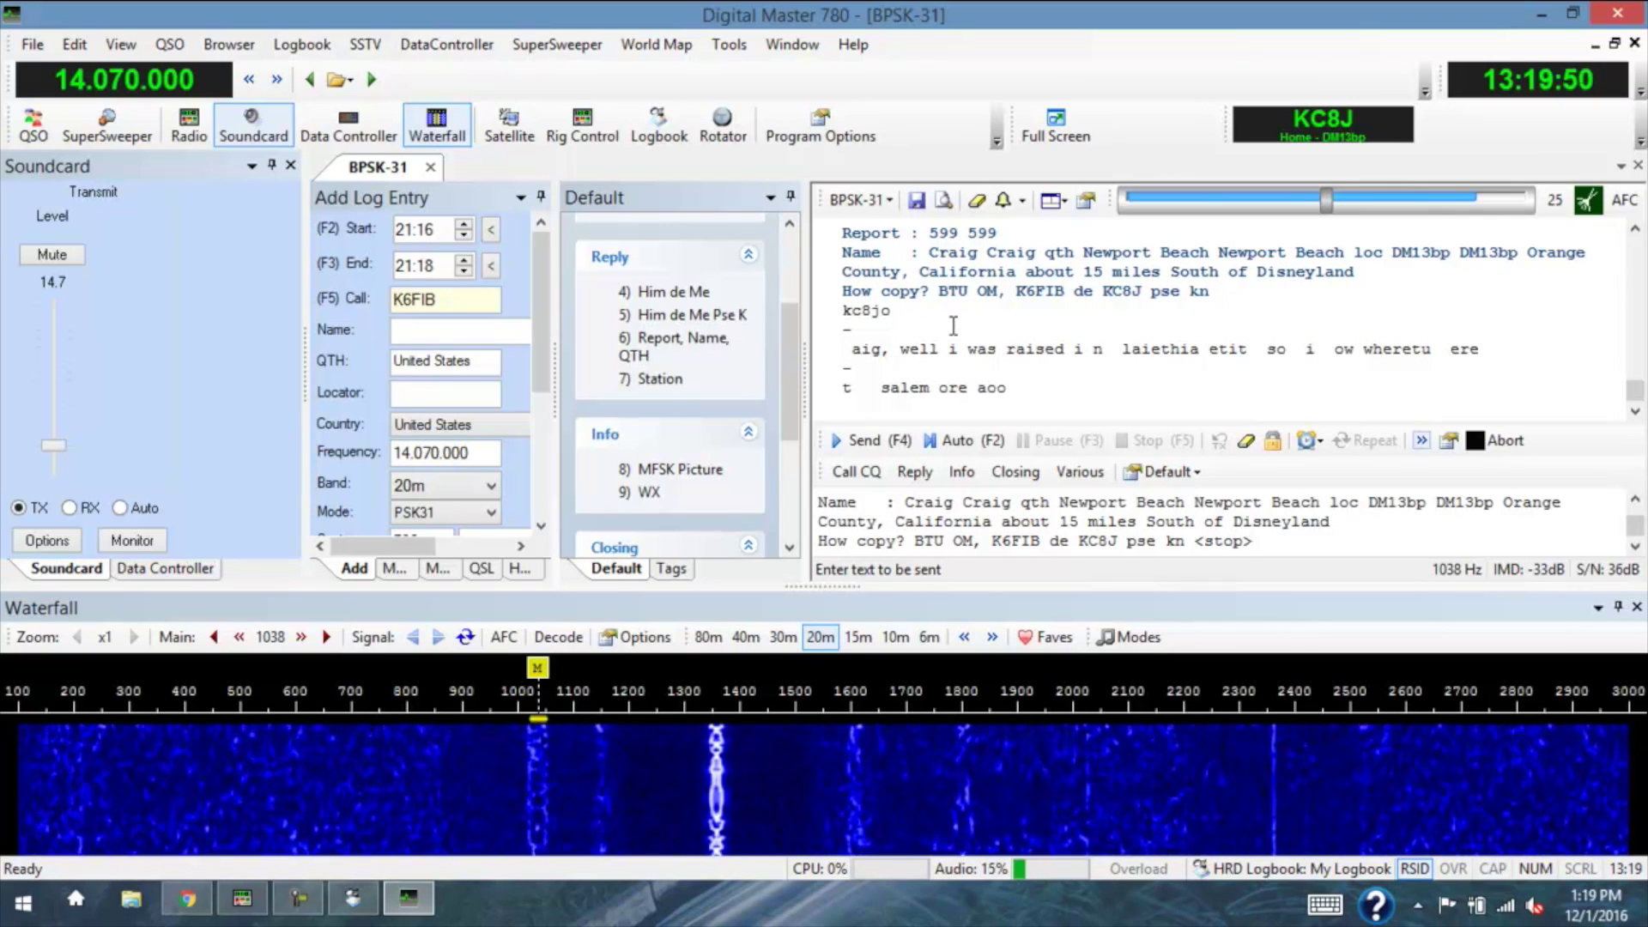
pyautogui.click(901, 388)
pyautogui.click(944, 433)
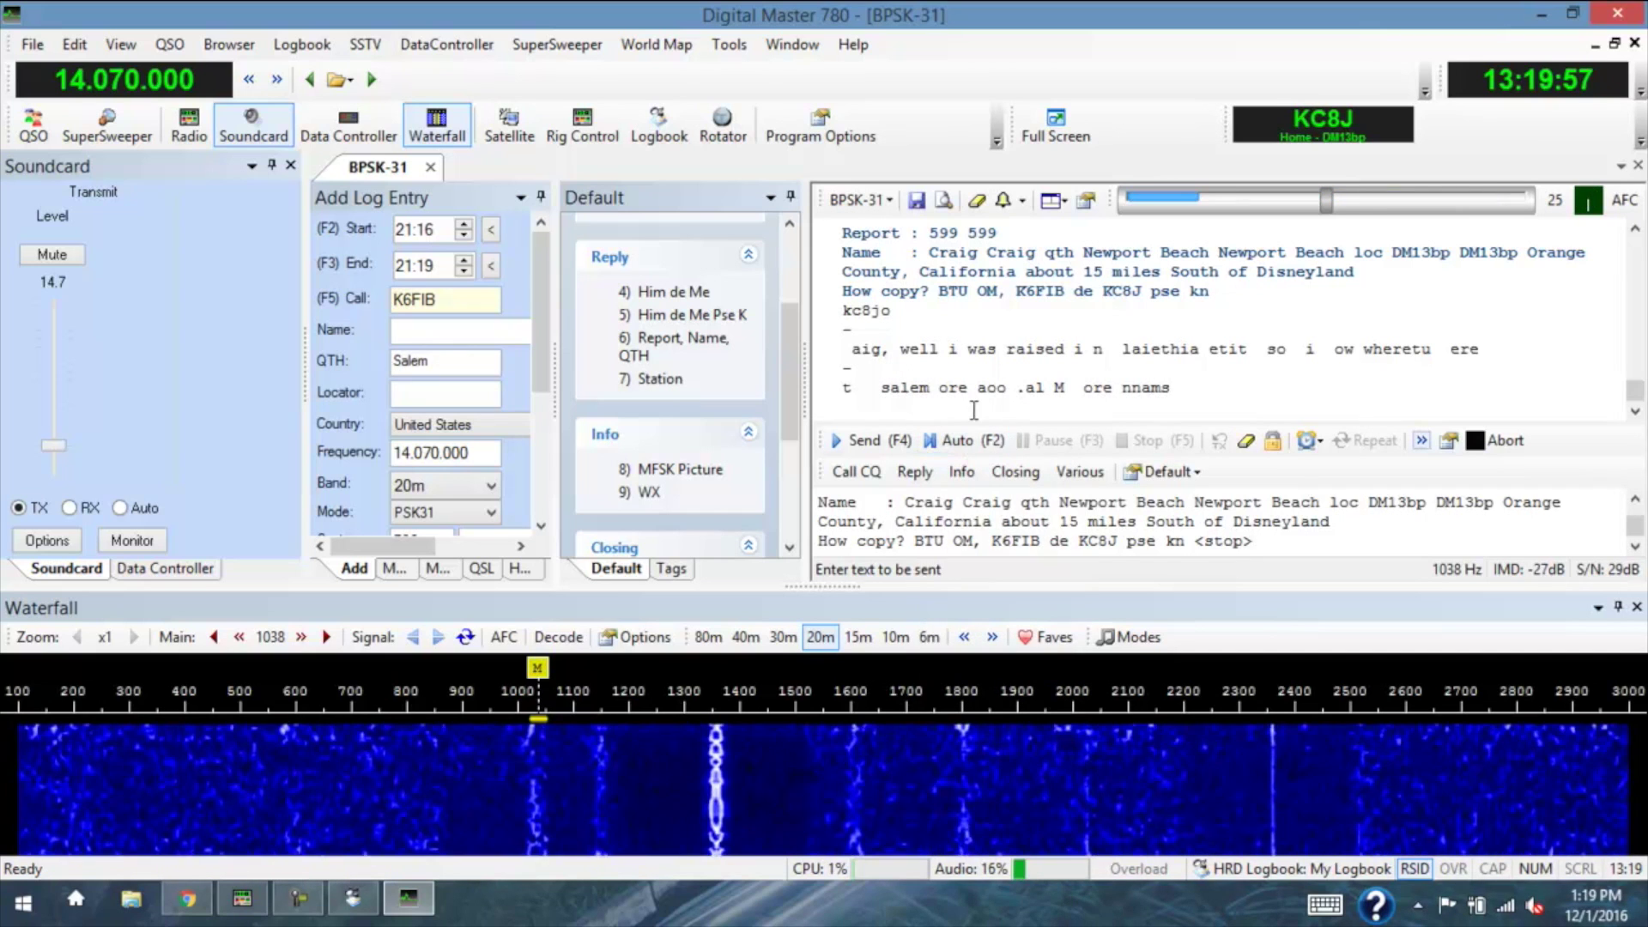
# - Transmit the Station reply with automatic stop, adding the lines "This QSO will be on YouTube this evening" and "Your signal is fading"
pyautogui.click(660, 378)
pyautogui.click(957, 441)
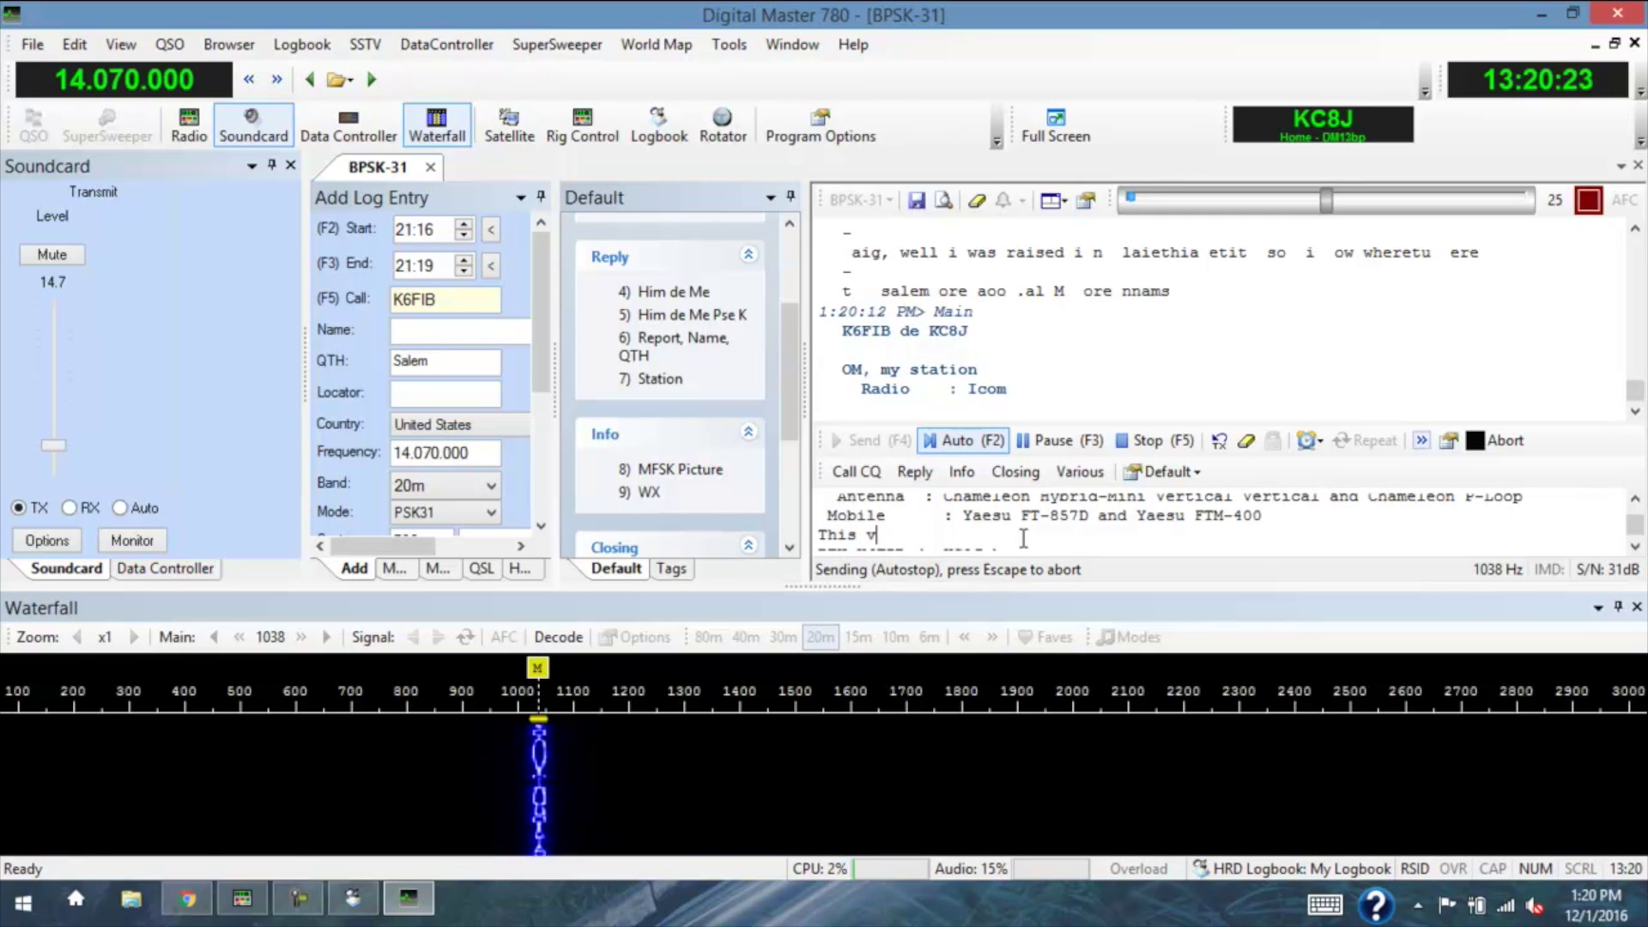
pyautogui.write('this evening')
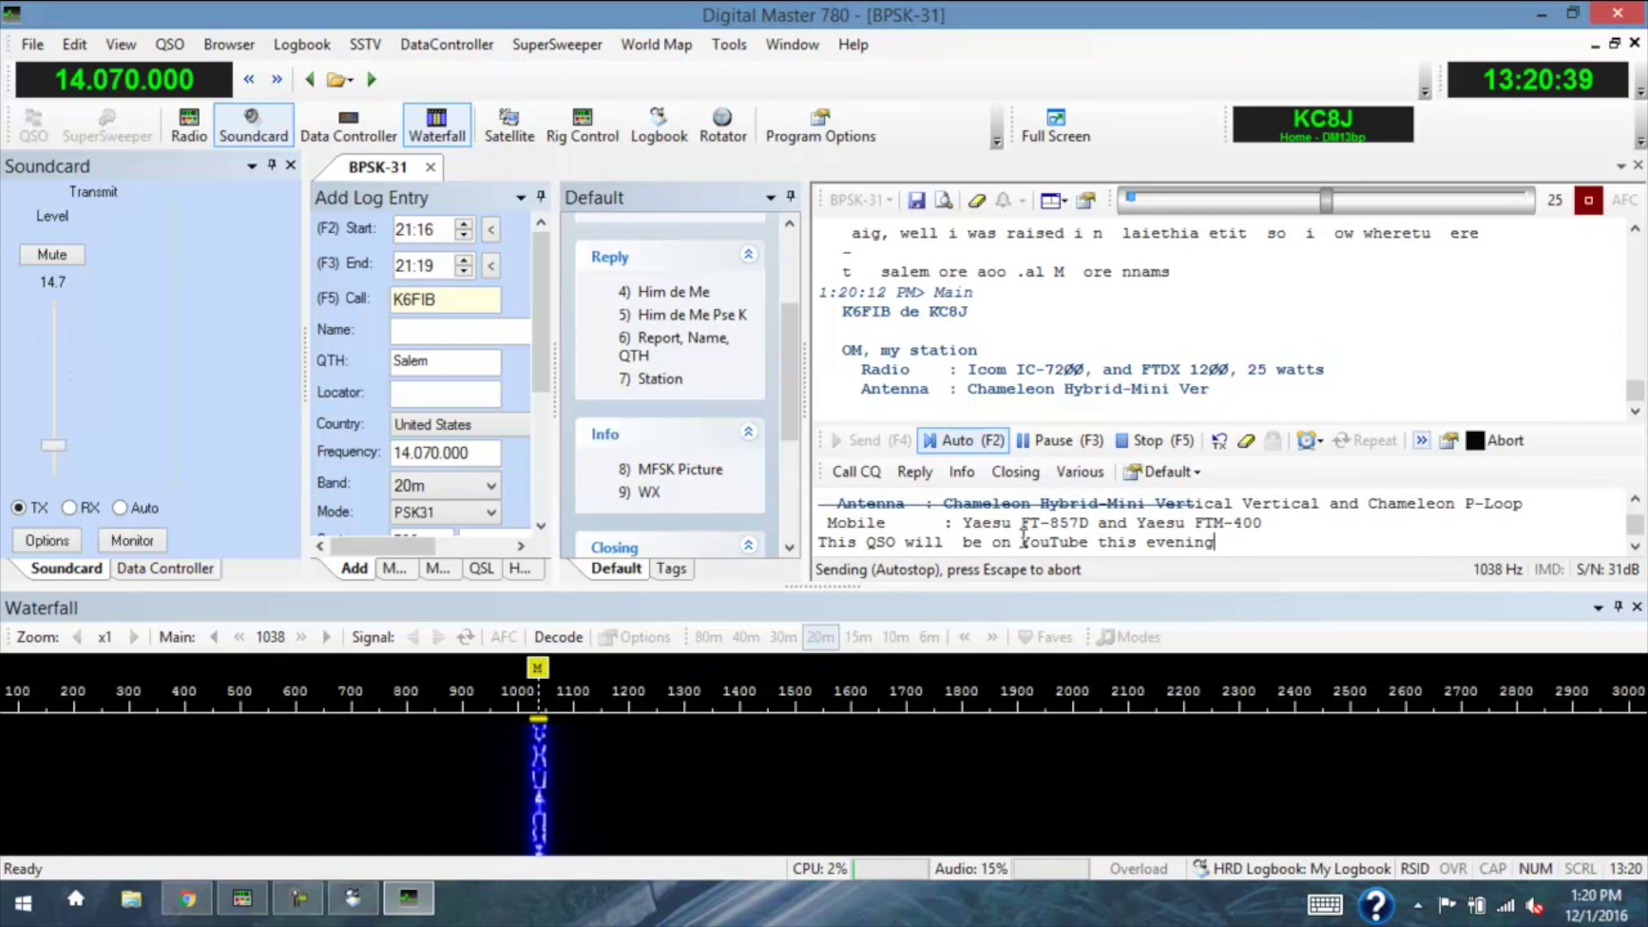
pyautogui.press('Return')
pyautogui.write('Your signal is fading')
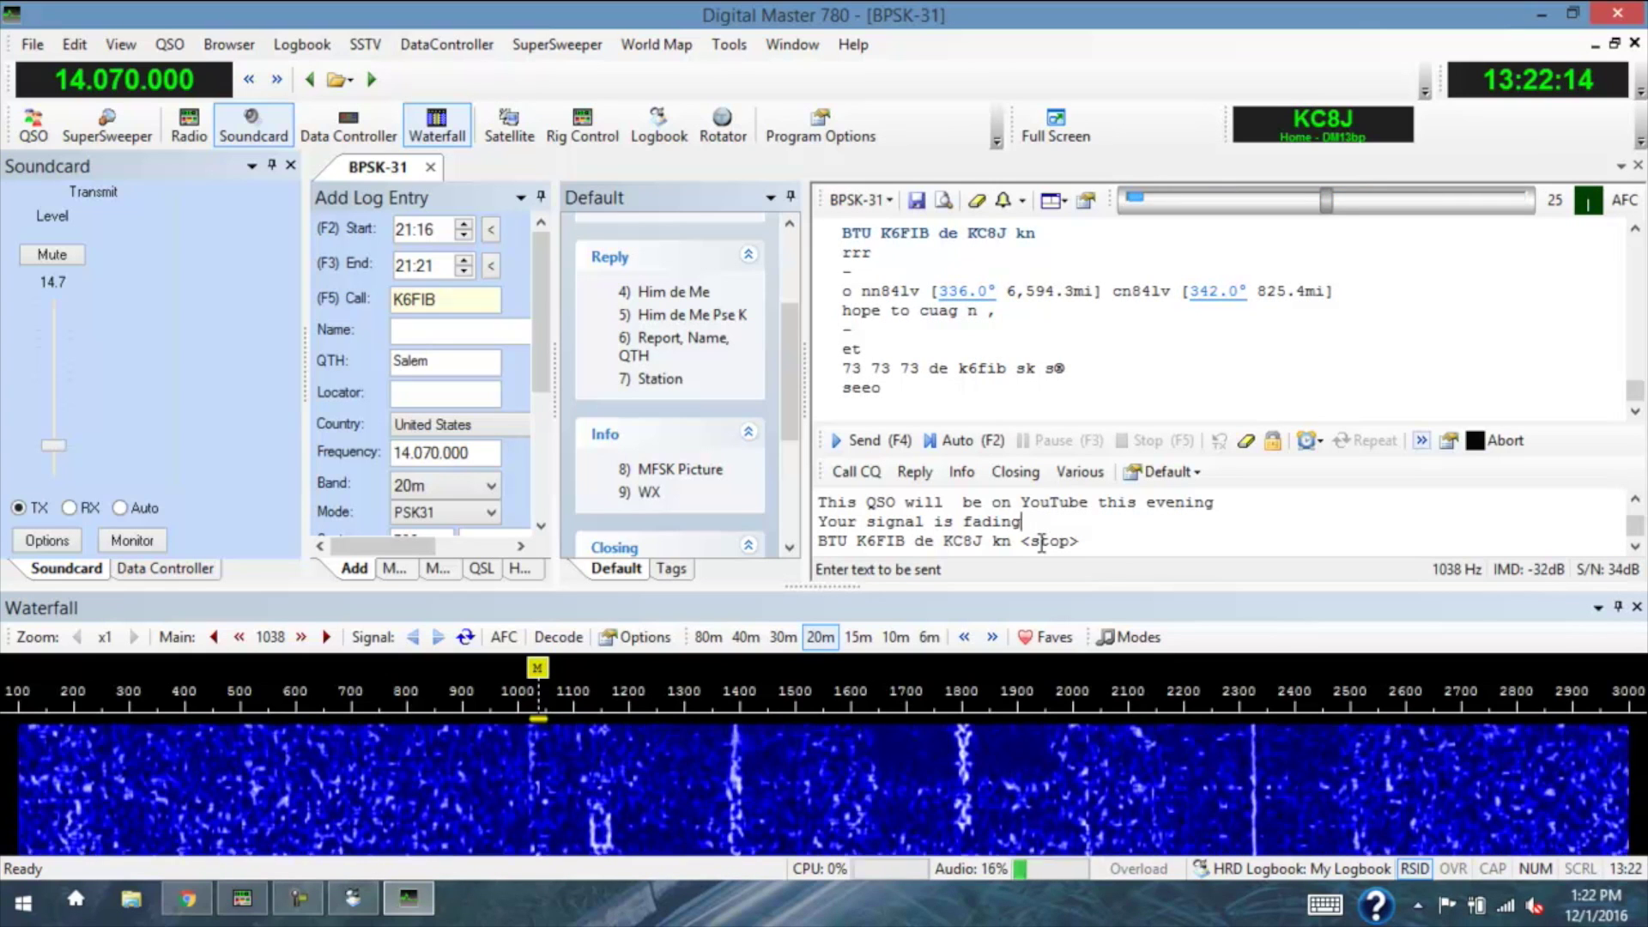
# - Replace the Station reply with the 73 closing message that adds the log entry, and transmit it with automatic stop
pyautogui.scroll(-3, 670, 386)
pyautogui.click(626, 427)
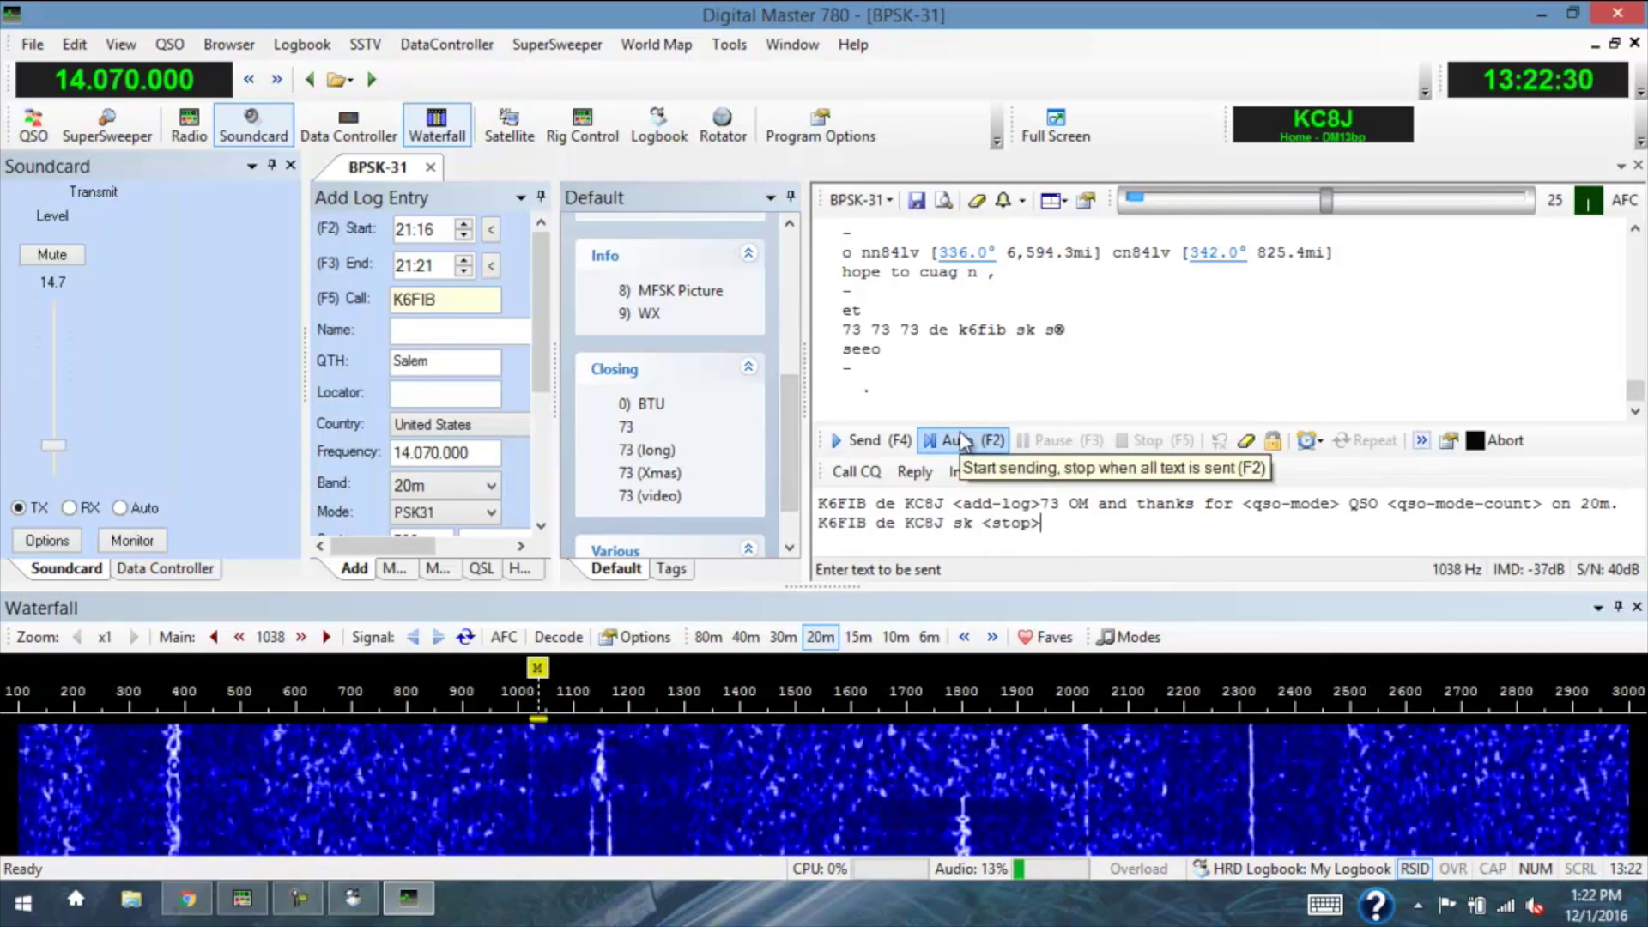
pyautogui.click(959, 433)
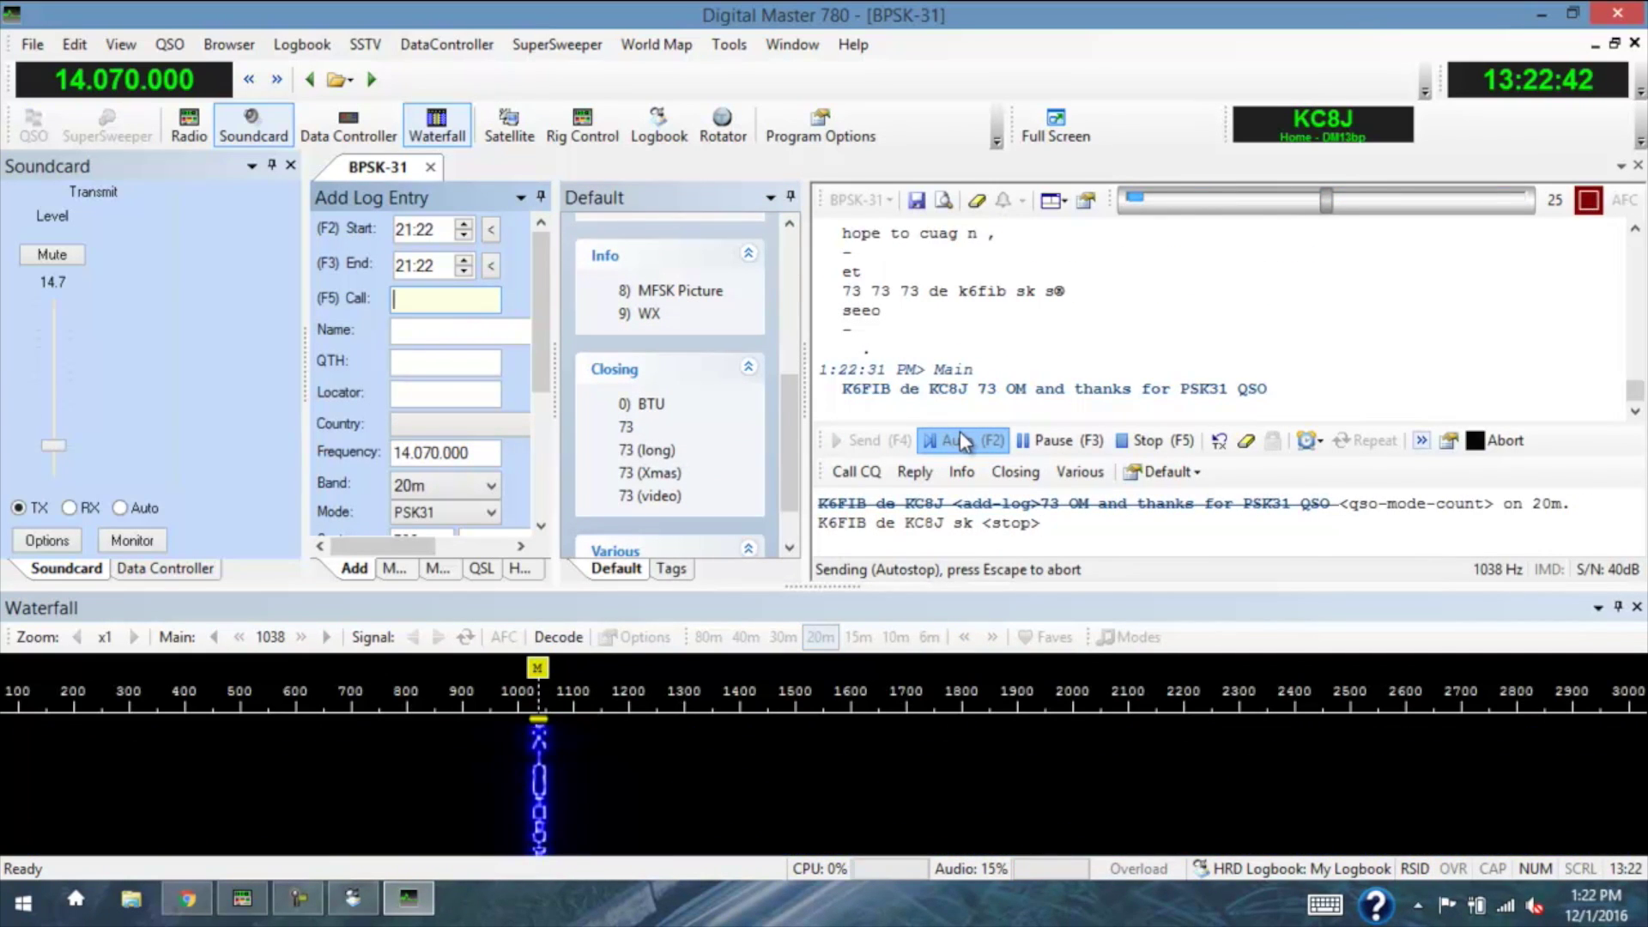